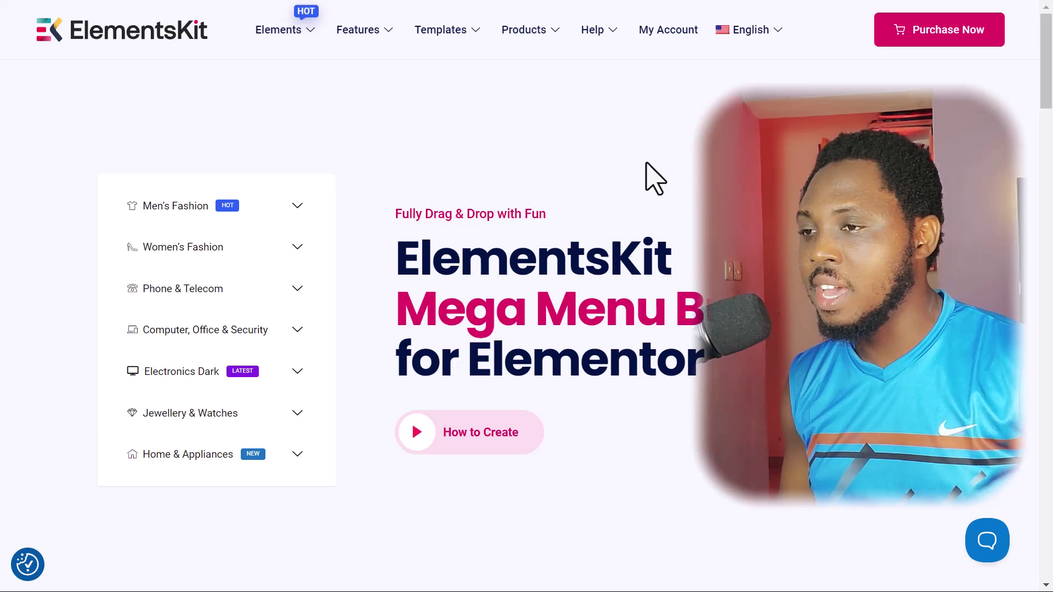
Preview the Help, Products and Features dropdowns on the ElementsKit site and the dropdown button on the travel demo page
mouse_move(598, 39)
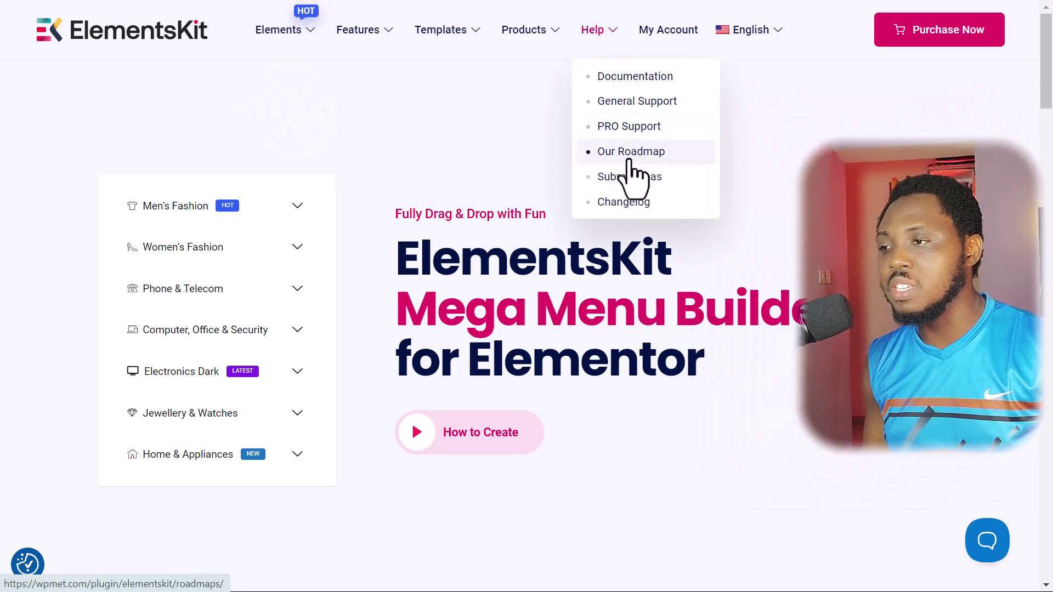
mouse_move(528, 33)
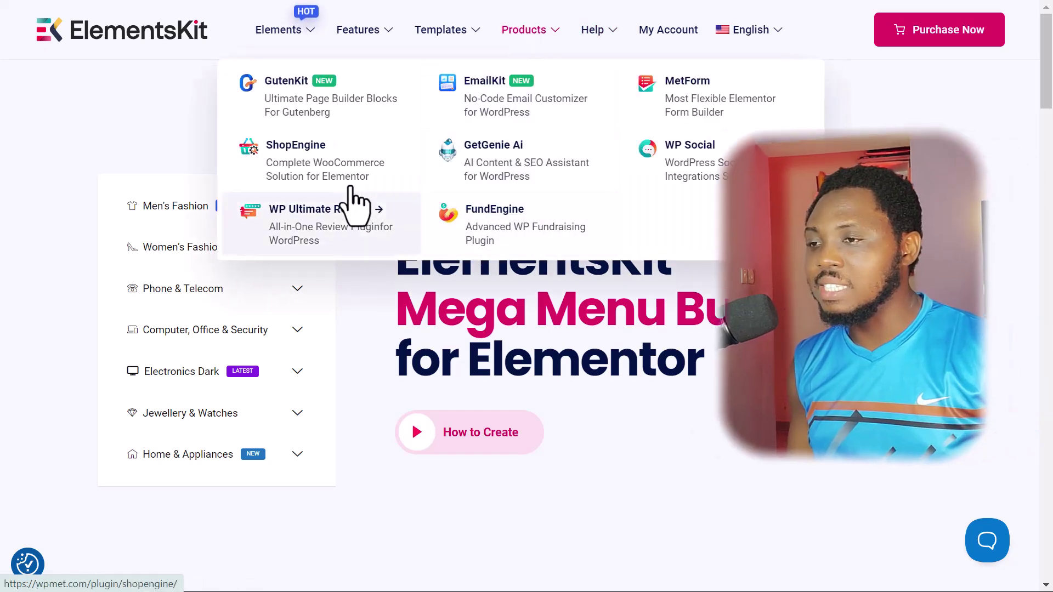
mouse_move(358, 30)
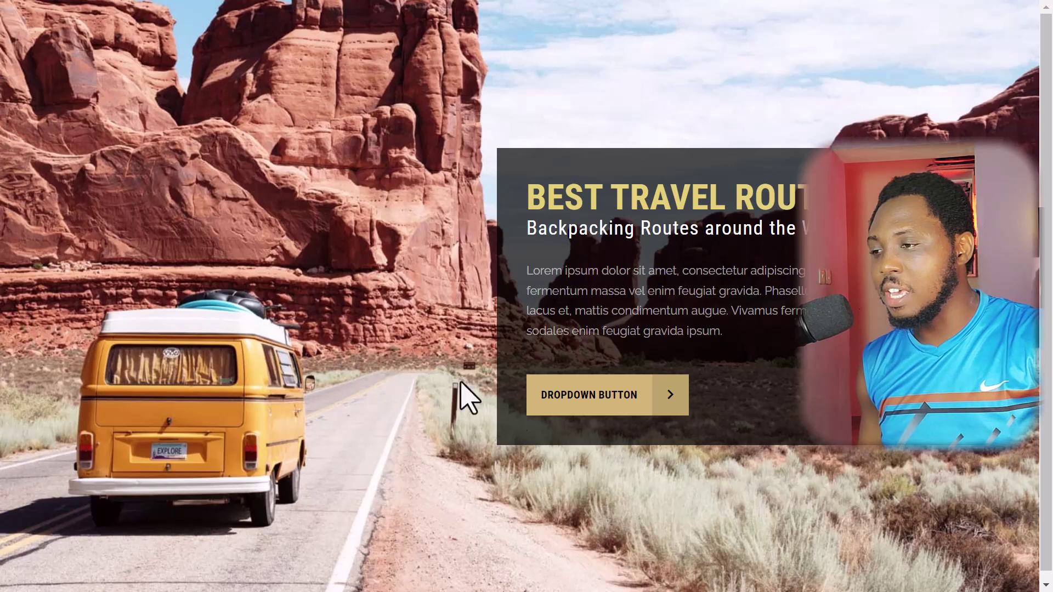
left_click(559, 395)
left_click(576, 390)
left_click(671, 396)
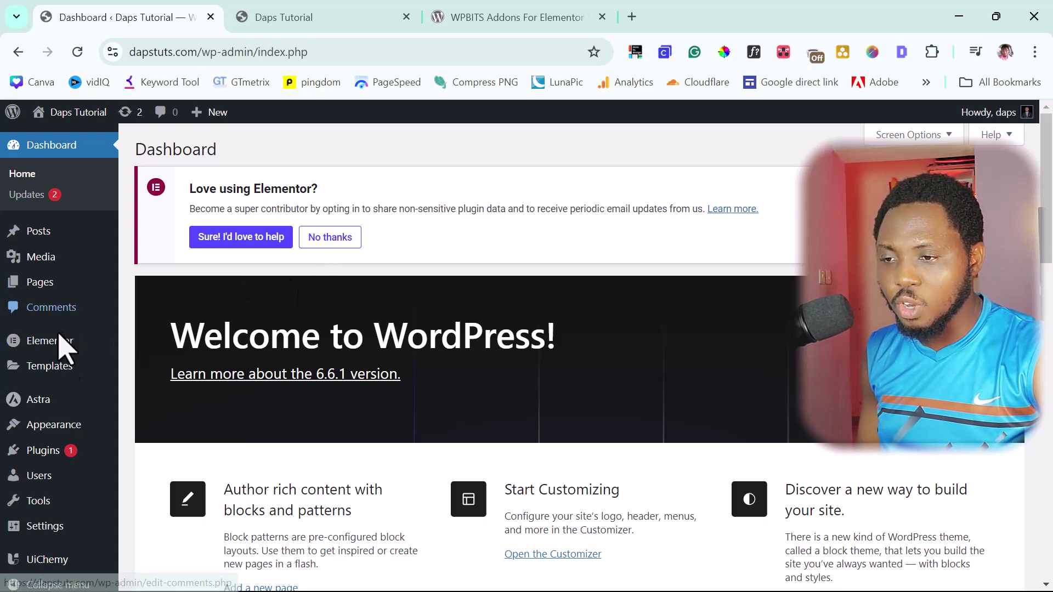
Open the WordPress menu editor and create a new menu named Daps
mouse_move(103, 433)
left_click(146, 511)
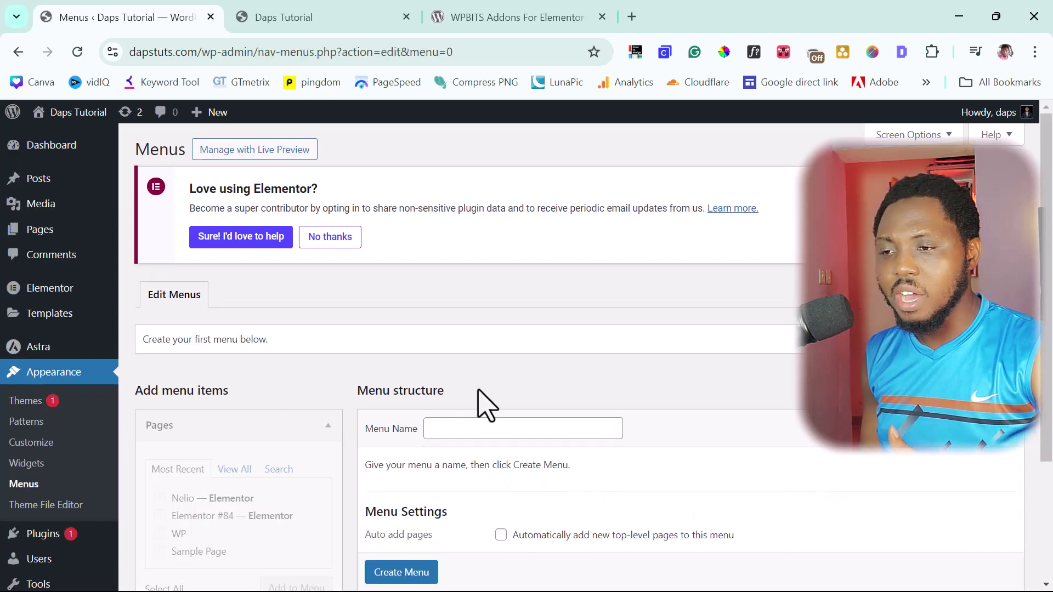
left_click(463, 433)
type("Daps")
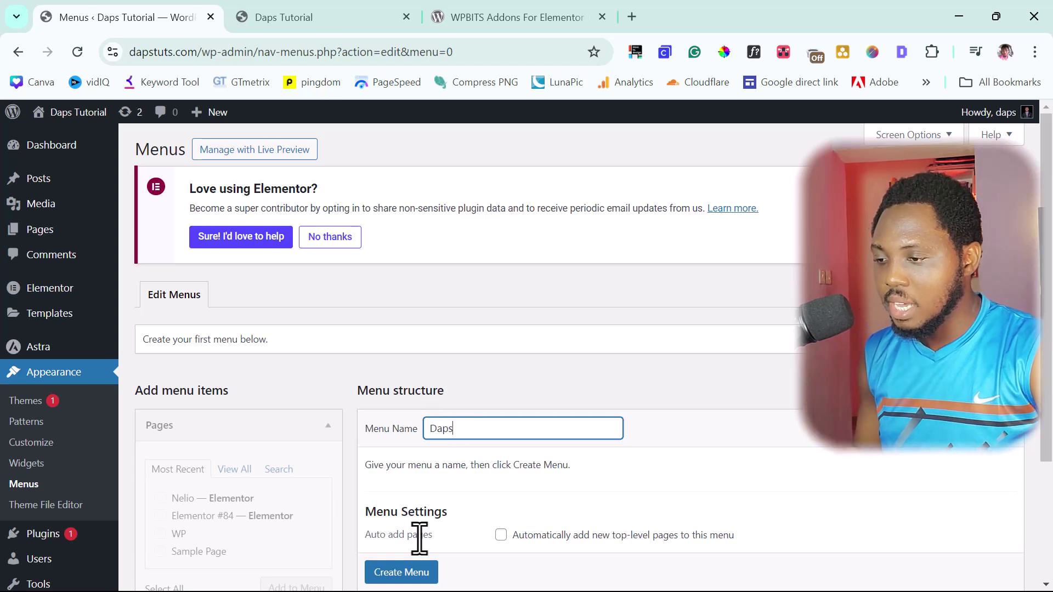
left_click(406, 576)
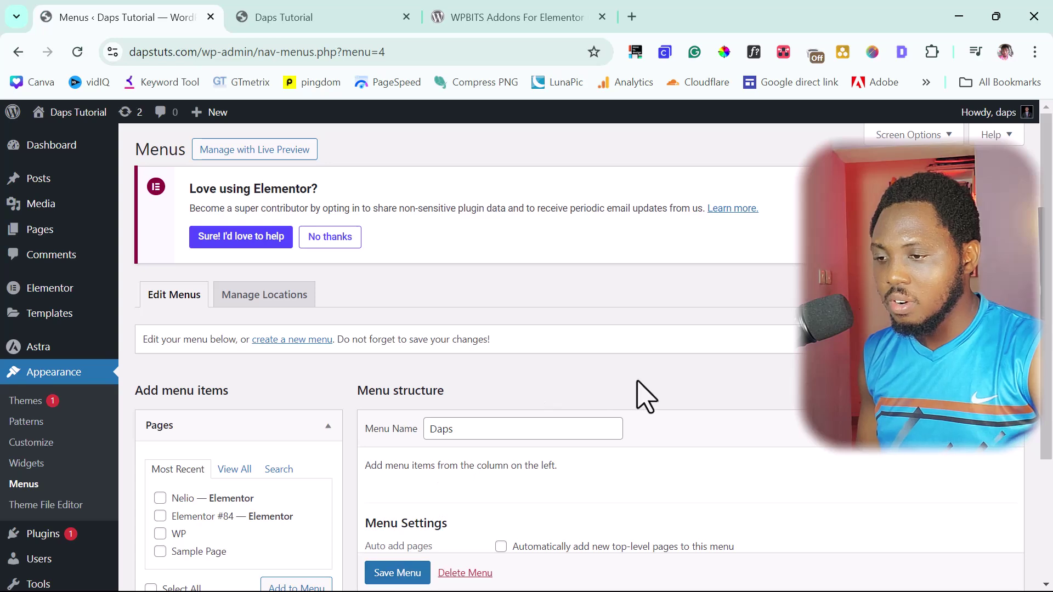
Add the pages Home, Elementor #84, Nelio, Sample Page and WP to the Daps menu
scroll(648, 398, "down", 2)
scroll(193, 435, "down", 2)
left_click(235, 305)
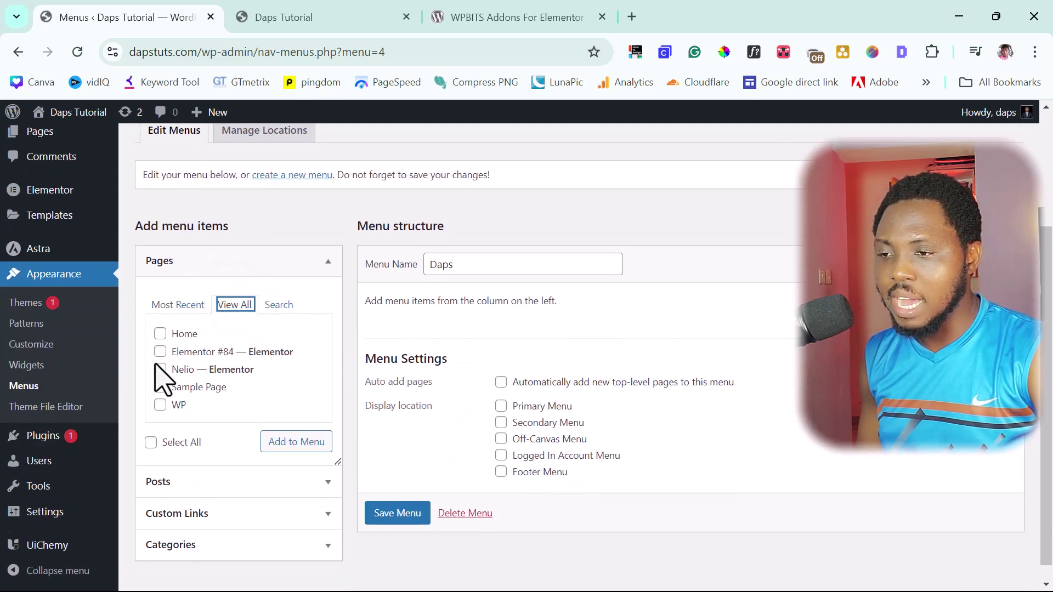
left_click(159, 333)
left_click(160, 352)
left_click(159, 369)
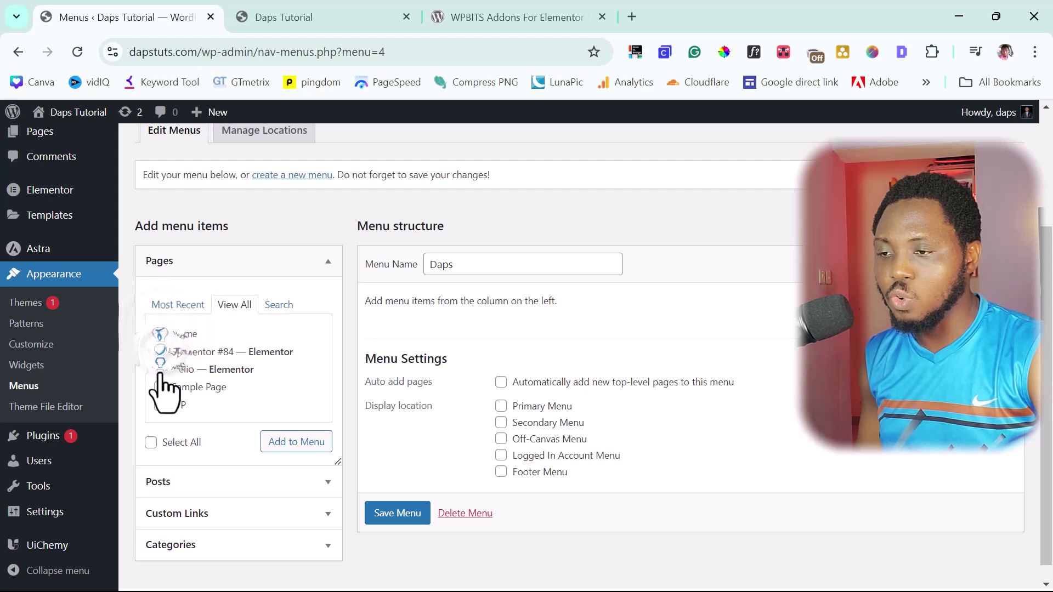
left_click(160, 387)
left_click(159, 405)
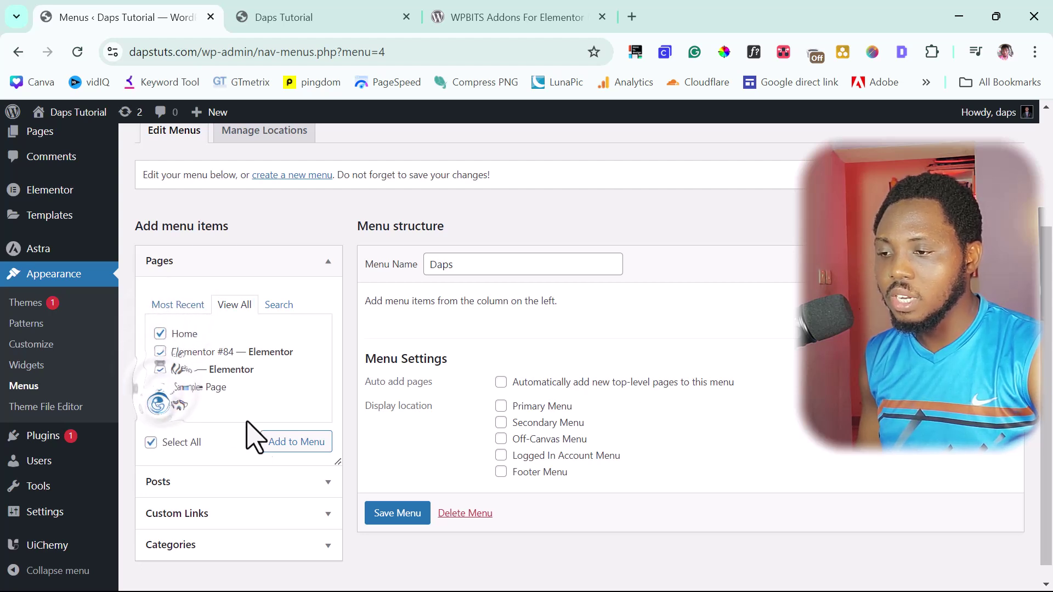
left_click(285, 442)
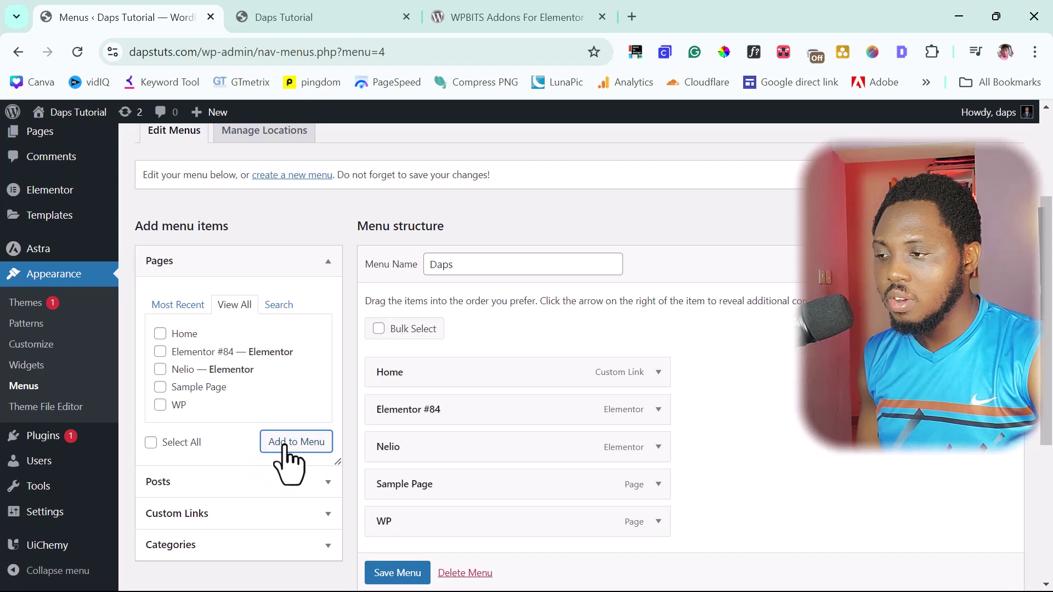
Assign the Daps menu to the Primary Menu display location and save the menu
scroll(790, 379, "down", 3)
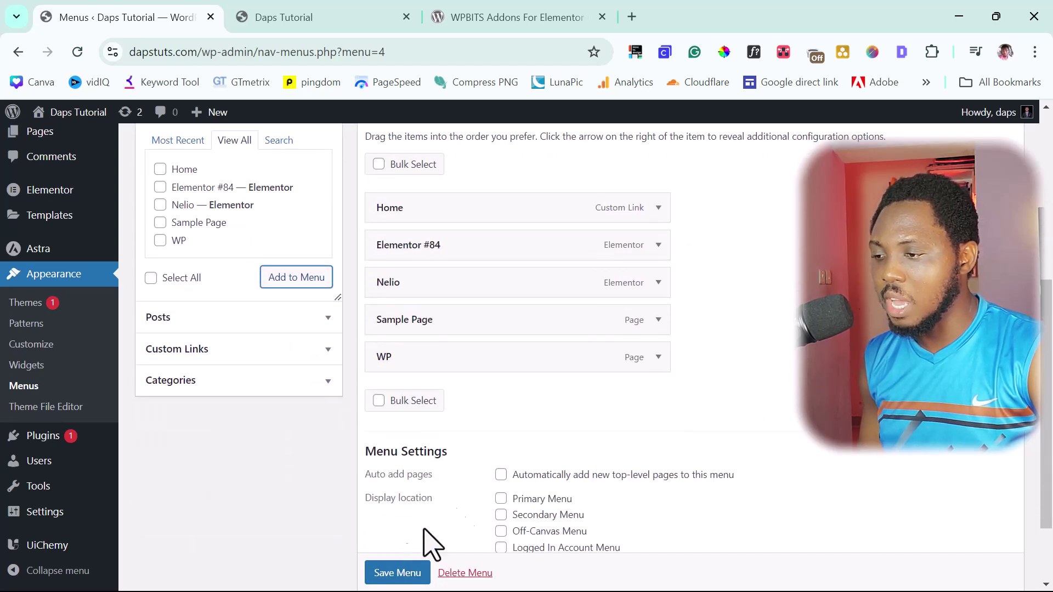
left_click(502, 499)
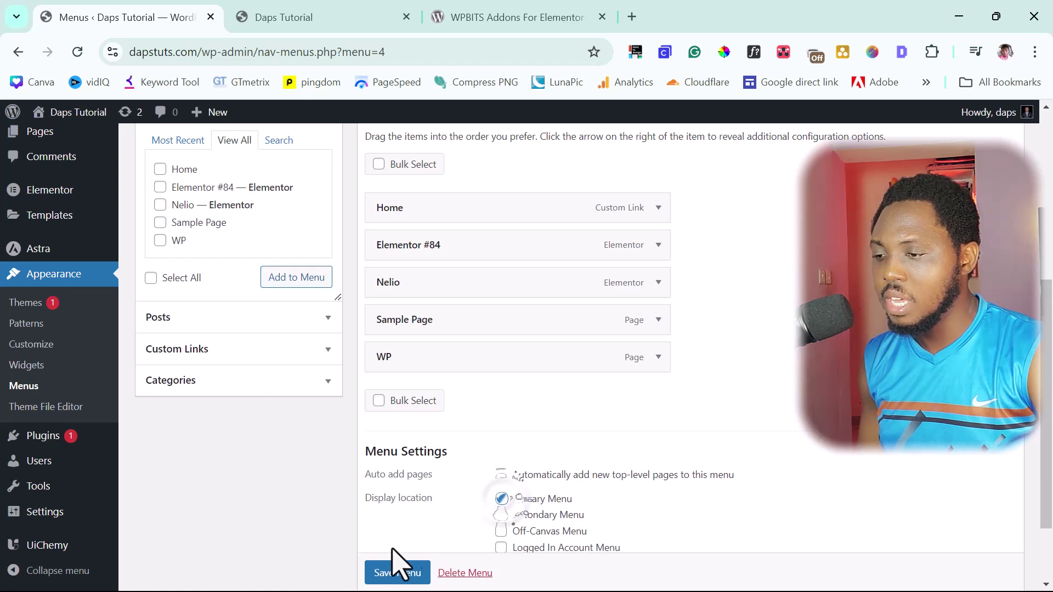
scroll(404, 576, "down", 1)
left_click(403, 567)
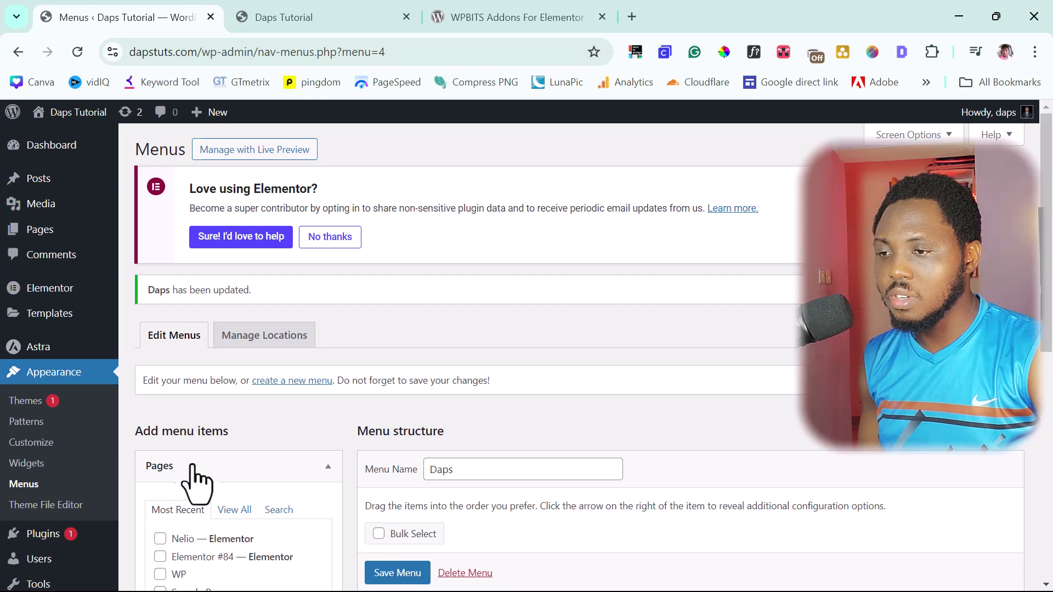
Reload the Daps Tutorial home page to check its header navigation
left_click(307, 20)
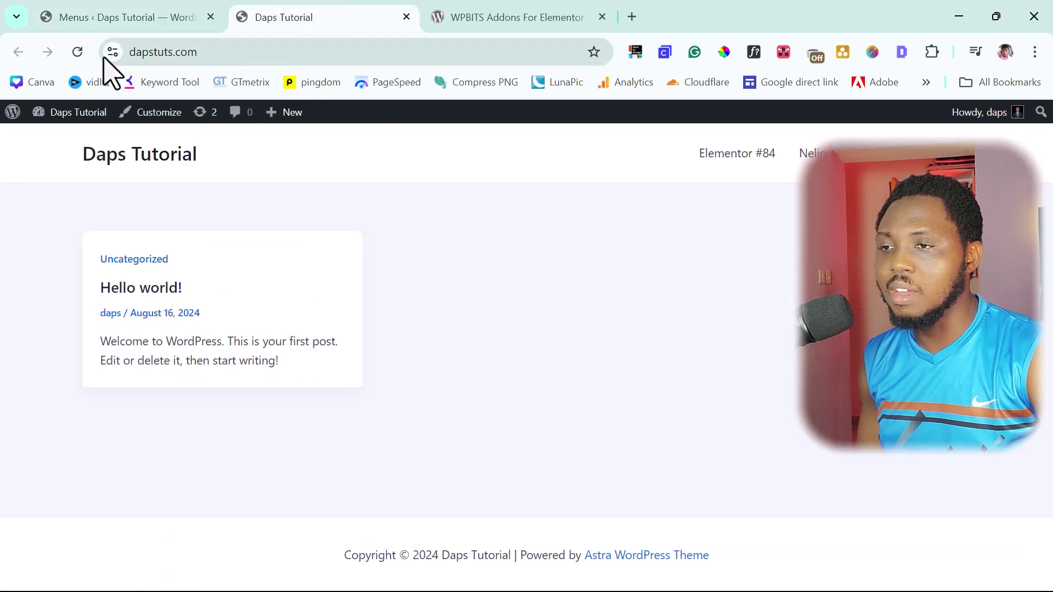
left_click(77, 52)
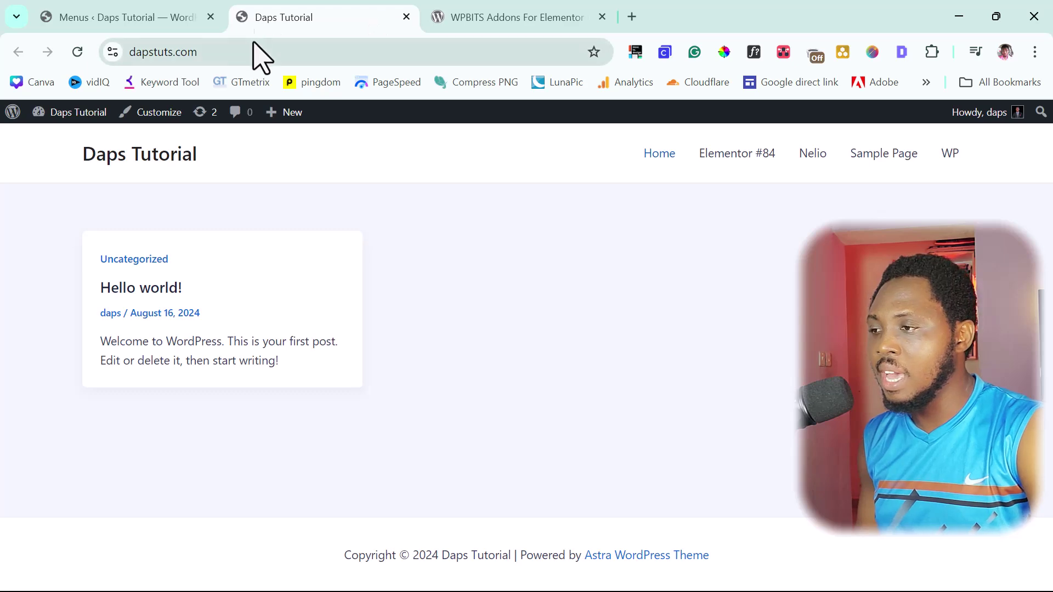
Return to the menu editor and nest Sample Page under WP as a sub item
left_click(153, 18)
scroll(647, 379, "down", 5)
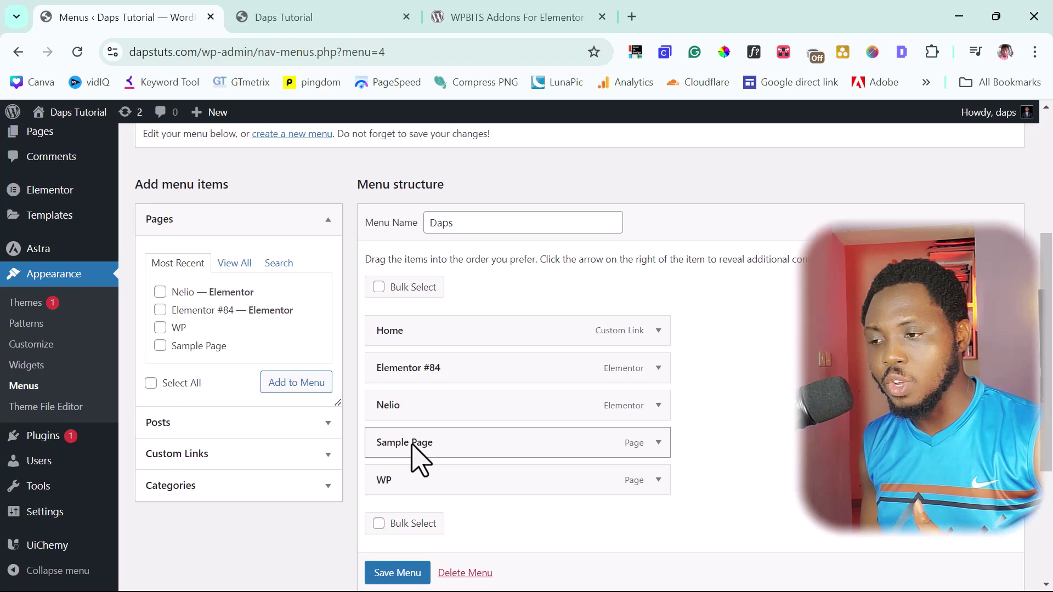
left_click_drag(412, 445, 414, 485)
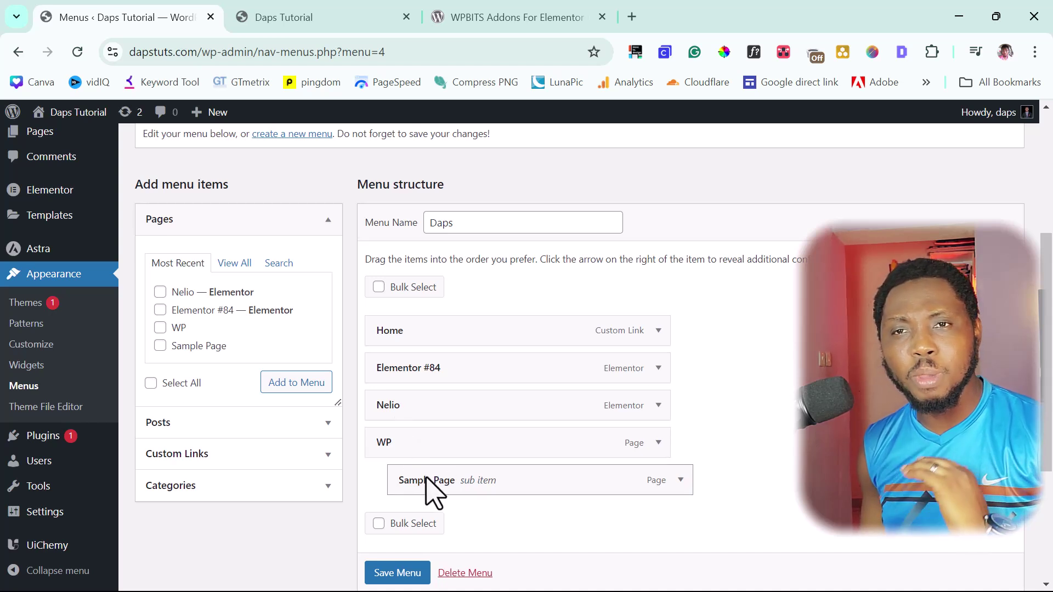
left_click(328, 455)
left_click(212, 330)
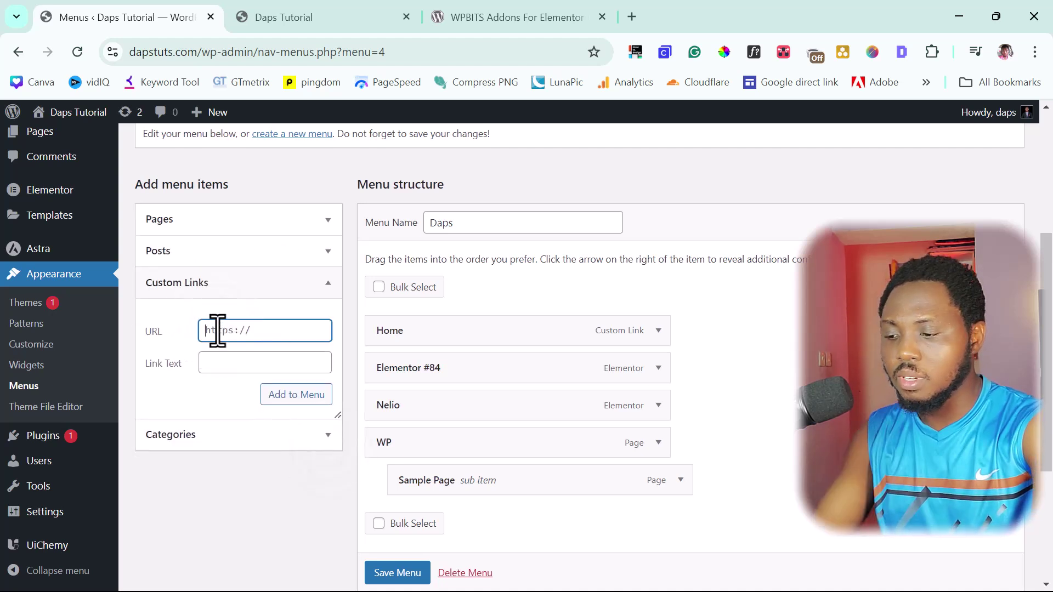
type("https://dapsdiary.com")
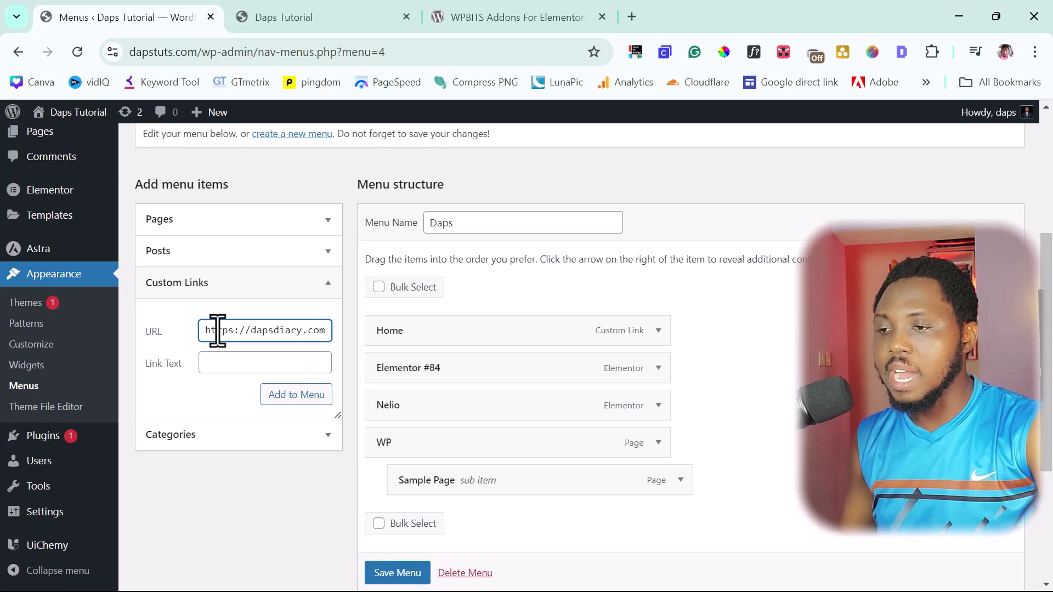
left_click(227, 362)
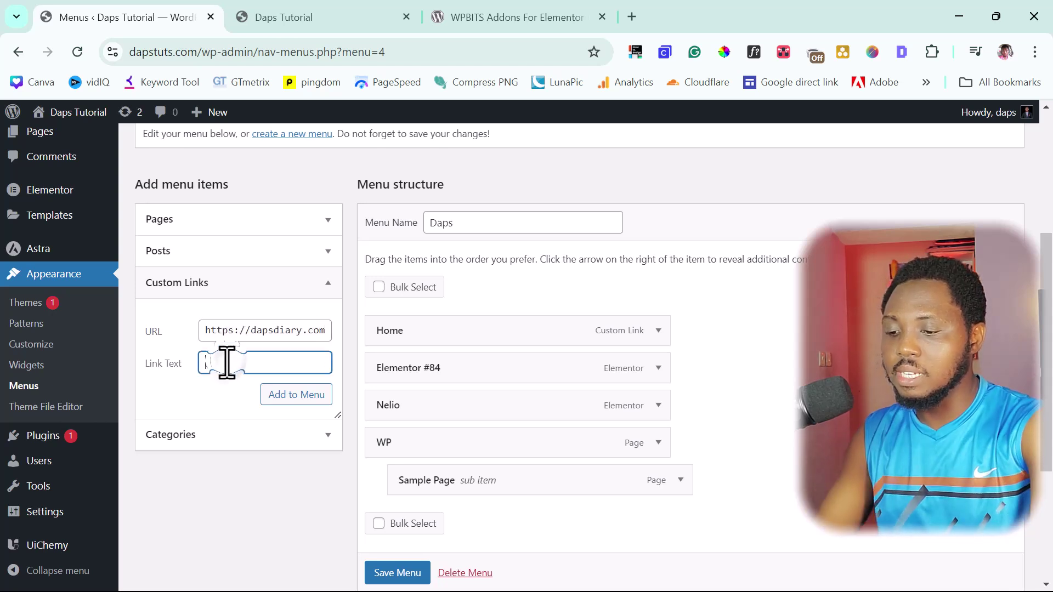
type("Daps")
left_click(276, 399)
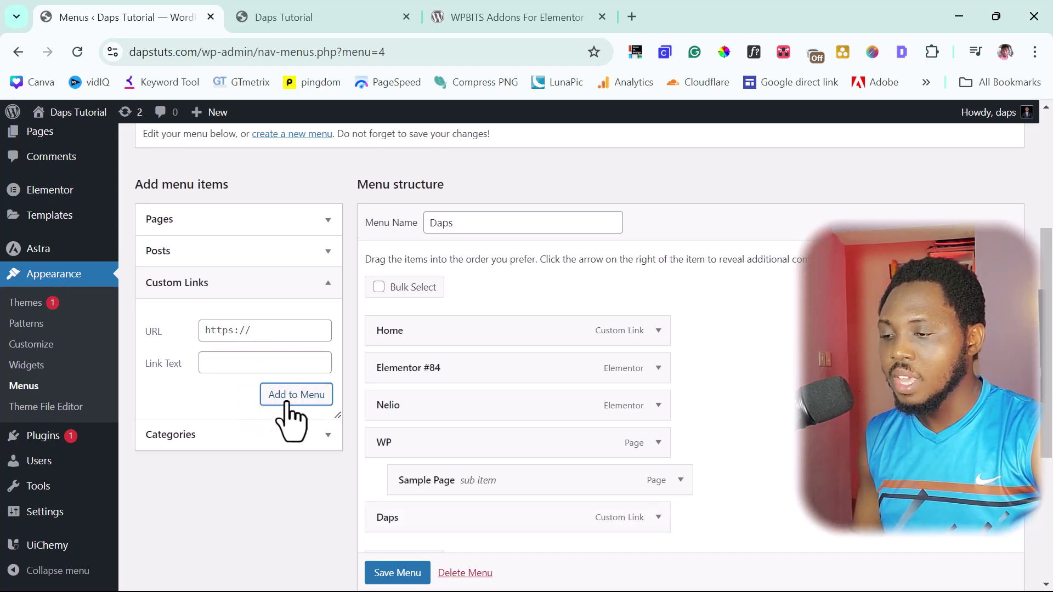
mouse_move(419, 526)
left_mouse_down()
mouse_move(448, 524)
mouse_move(430, 532)
left_mouse_up()
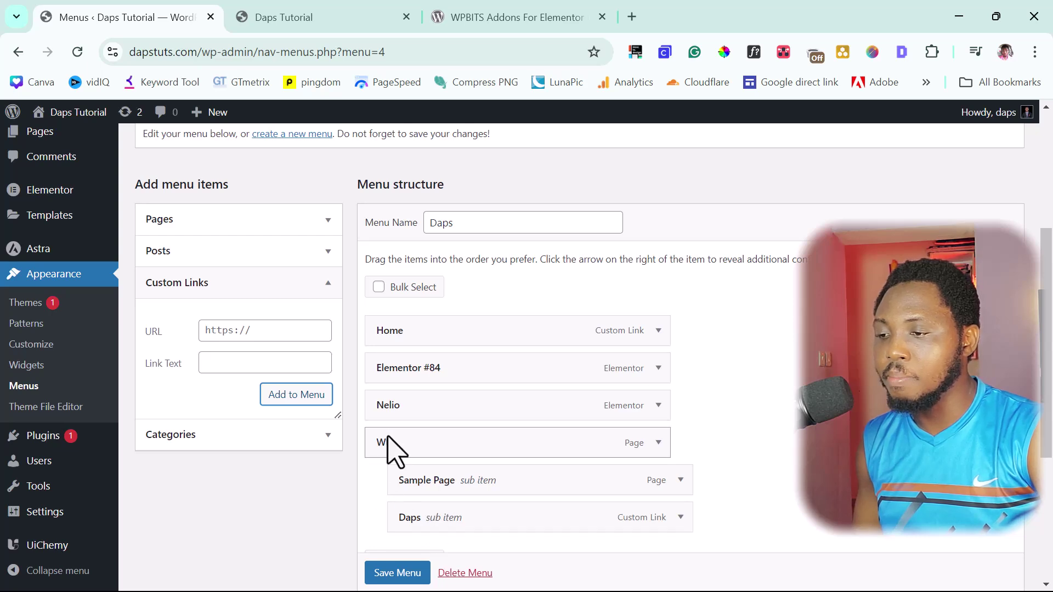
left_click(401, 572)
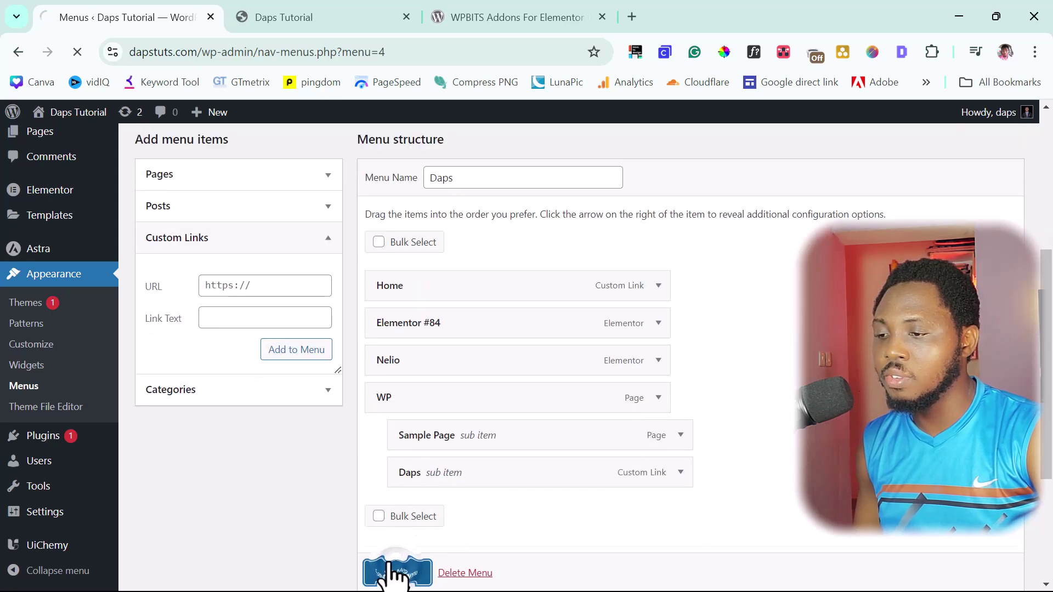
Reload the site's home page and examine the WP dropdown in the header navigation
left_click(294, 17)
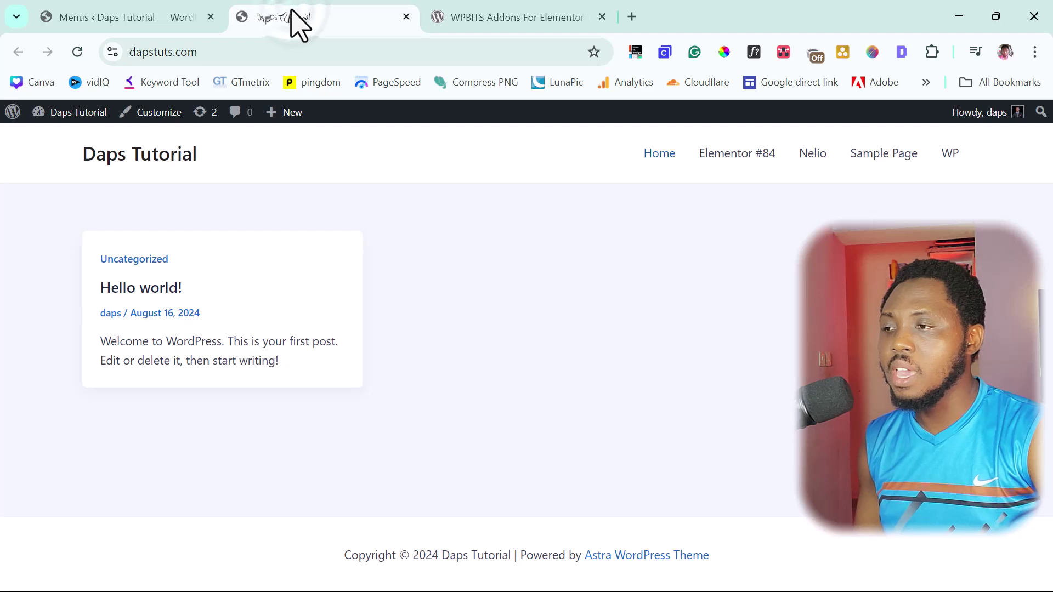
left_click(78, 53)
mouse_move(936, 158)
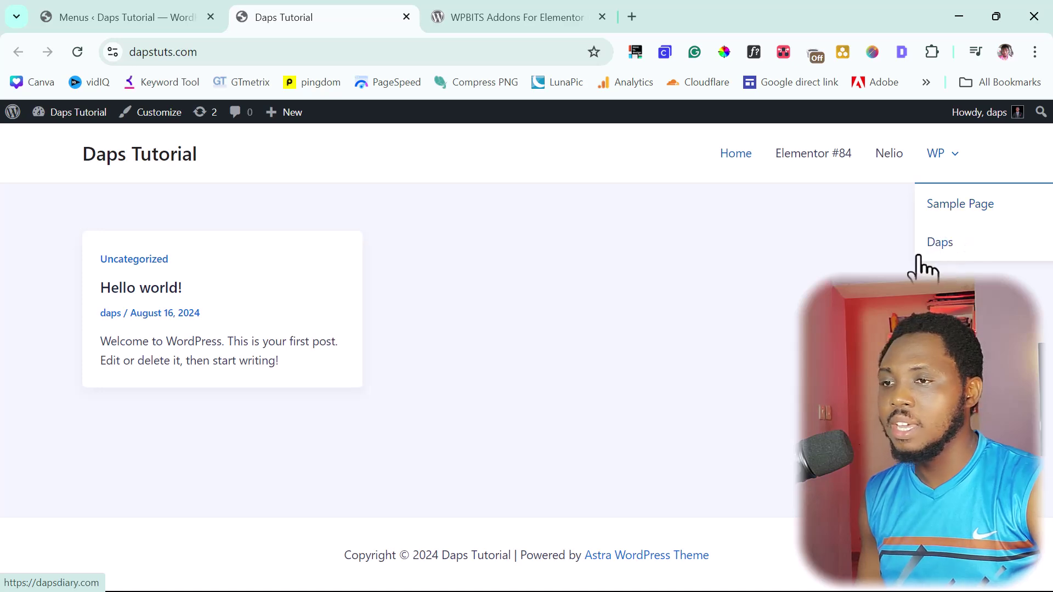
Back in the menu editor, add a custom link with URL # and link text "meet Daps" to the menu
left_click(149, 24)
scroll(430, 253, "down", 6)
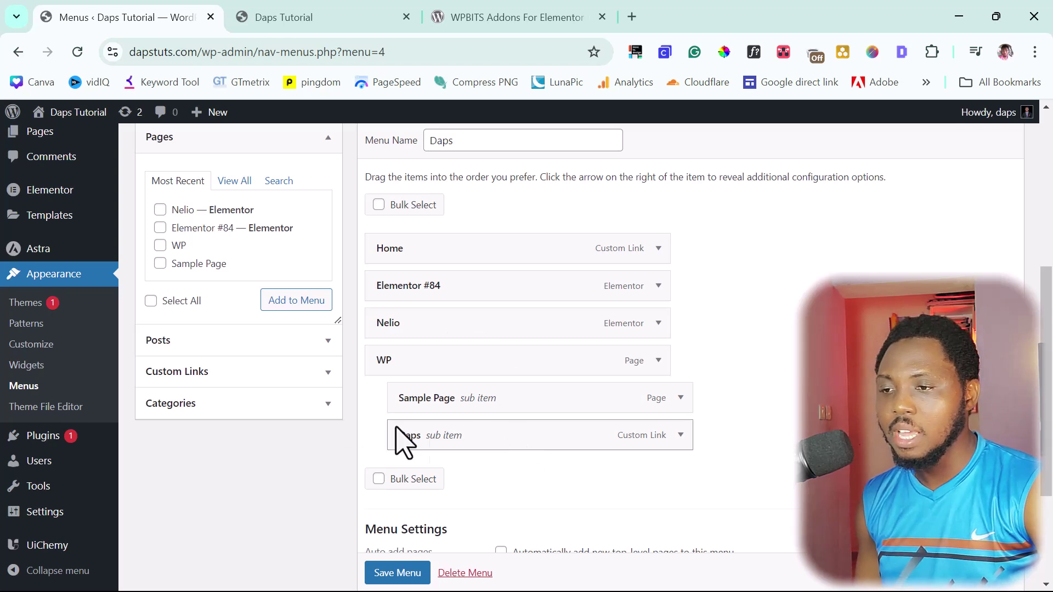
left_click(333, 377)
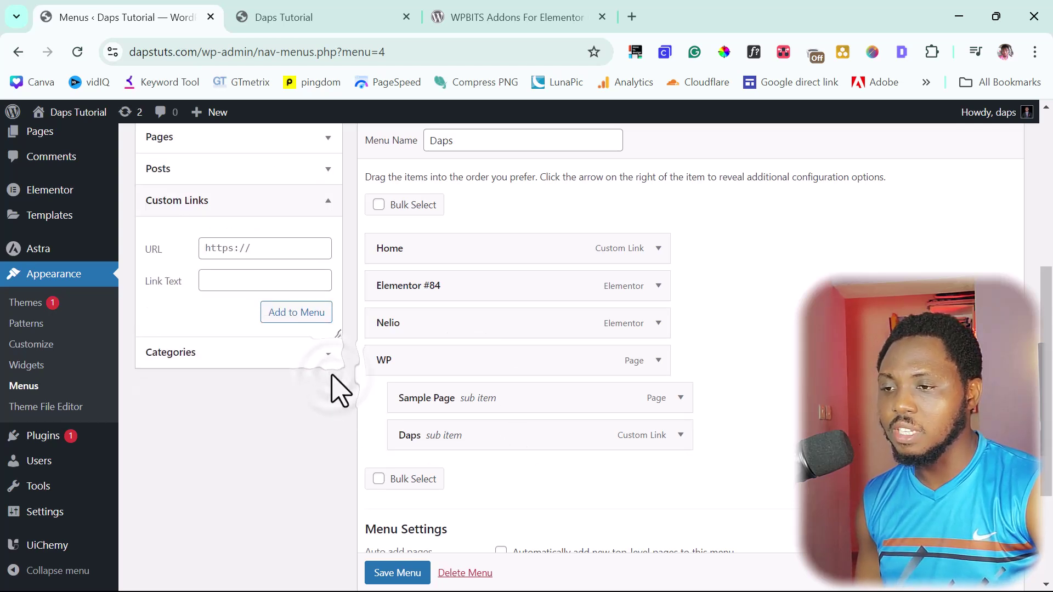
left_click(214, 248)
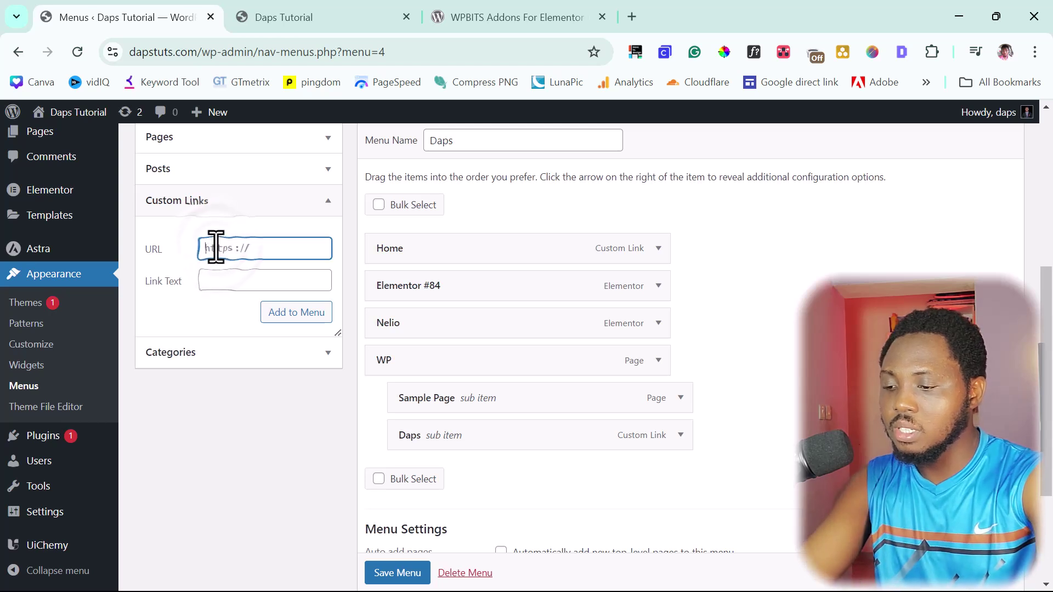
key("BackSpace")
key("BackSpace")
key("BackSpace")
key("BackSpace")
key("BackSpace")
key("BackSpace")
key("BackSpace")
key("BackSpace")
type("#")
left_click(223, 280)
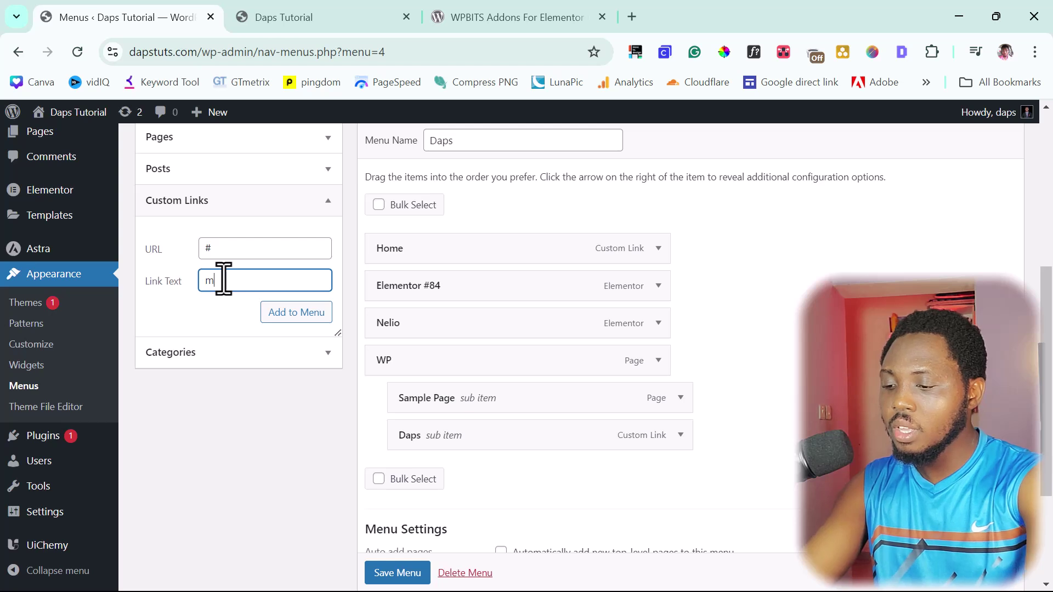
type("meet Da")
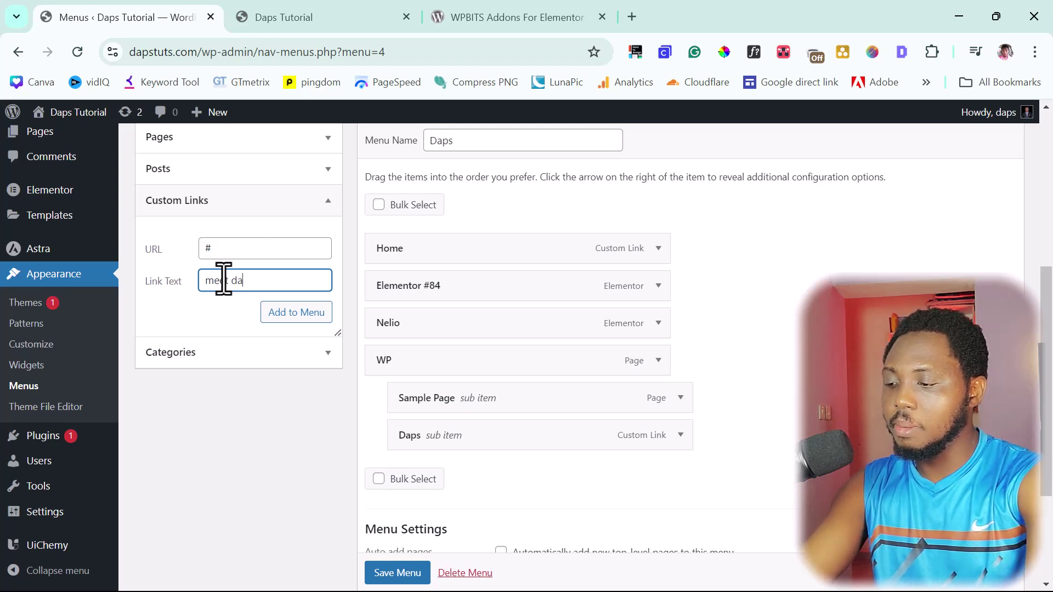
type("ps")
left_click(299, 314)
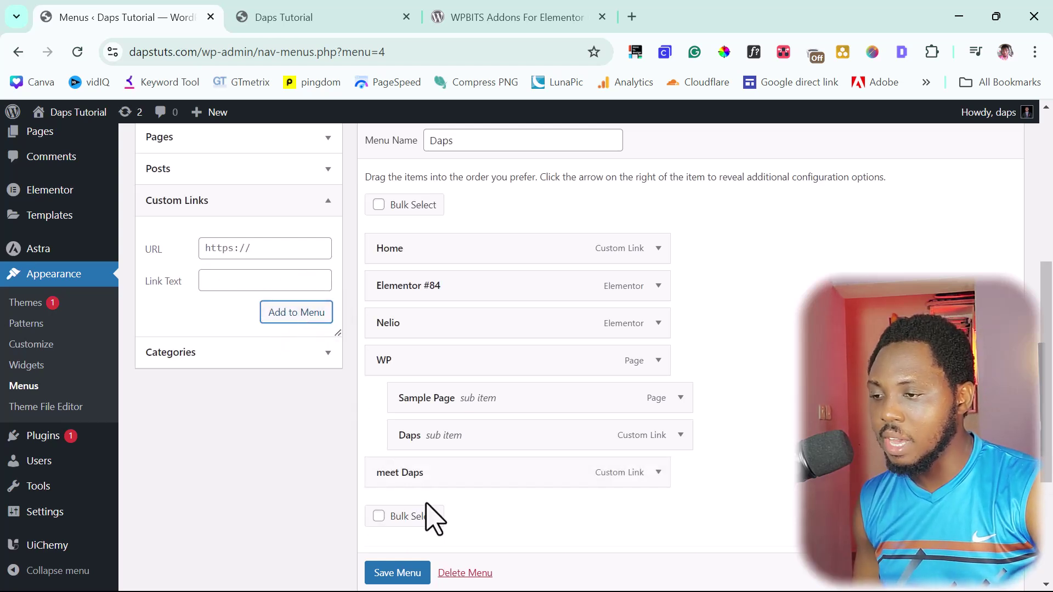
Nest the meet Daps item one level below the Daps sub item and save the menu
left_click_drag(408, 477, 463, 470)
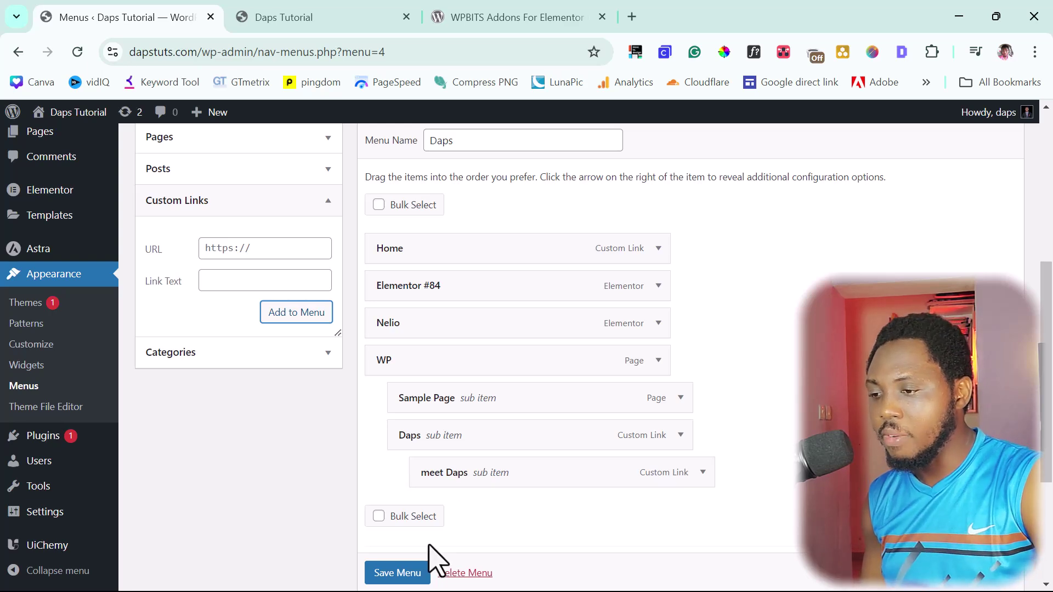
scroll(400, 572, "down", 1)
left_click(397, 572)
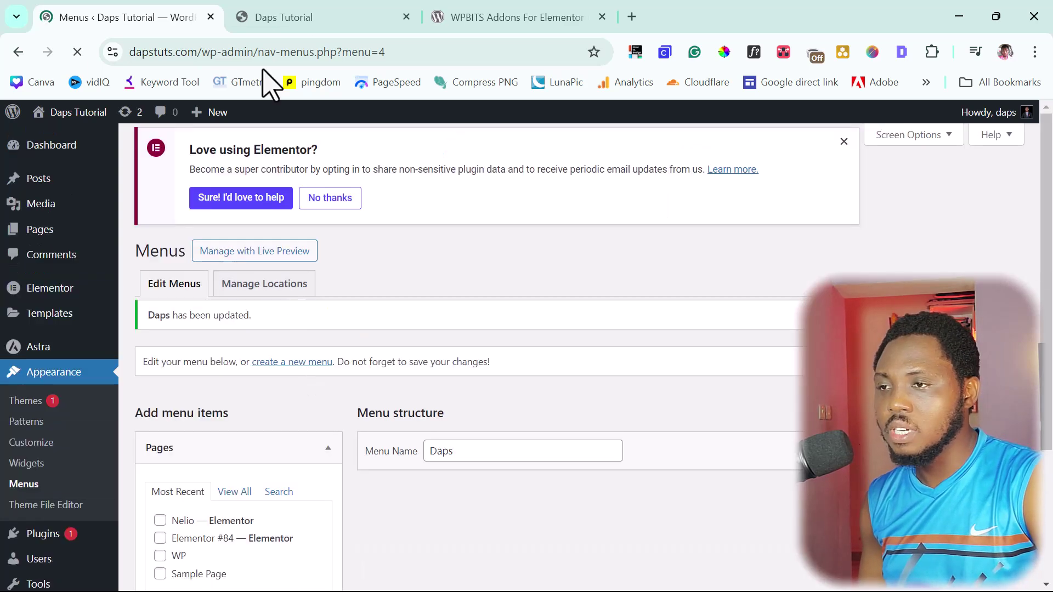
Reload the live home page and check the nested sub items of the WP header dropdown
left_click(299, 16)
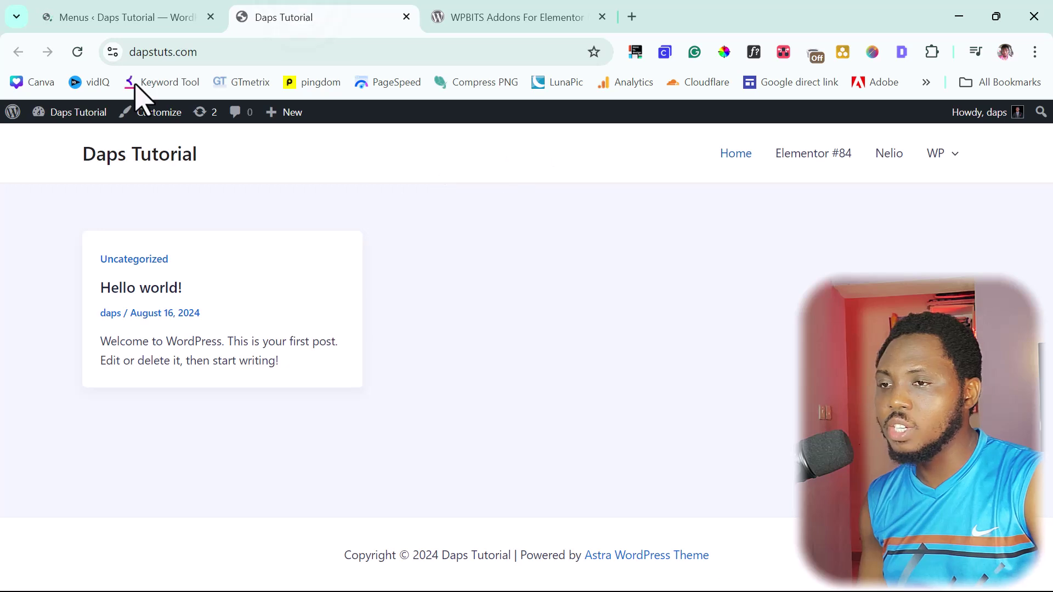
left_click(79, 53)
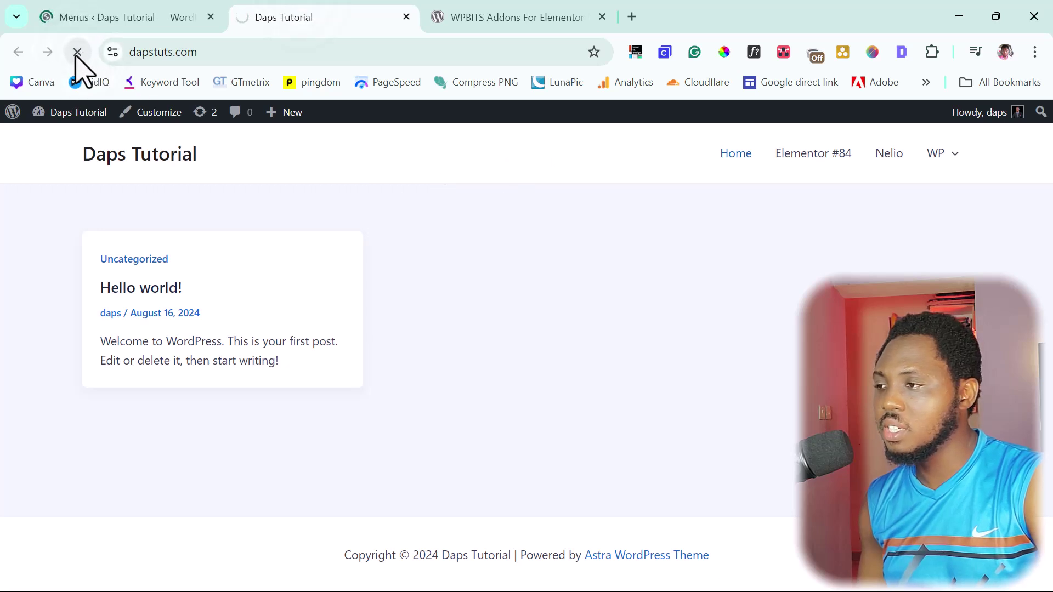
mouse_move(944, 157)
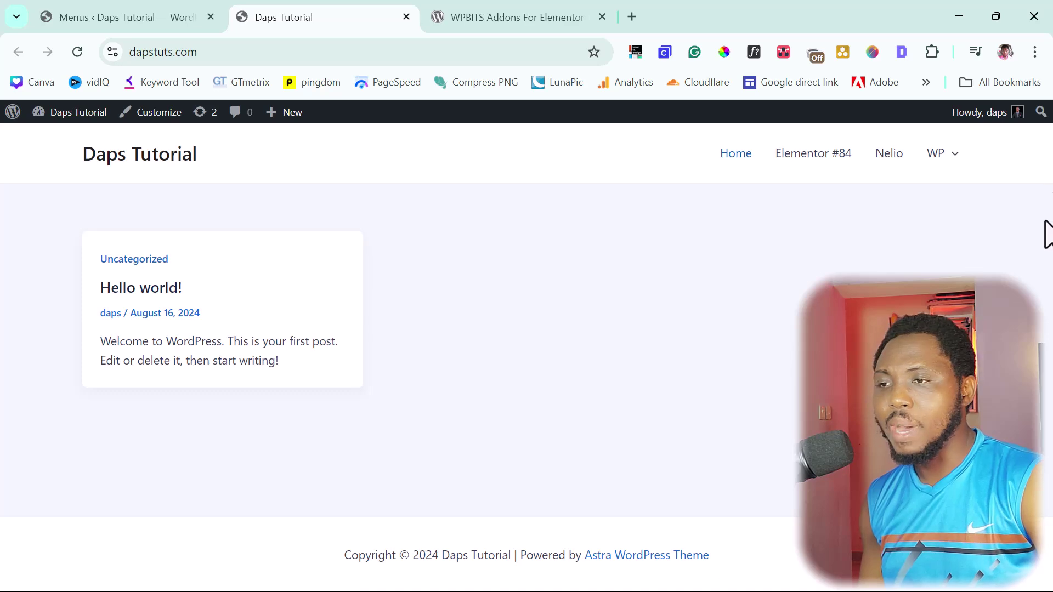
In the menu editor, move Nelio and then Elementor #84 below the WP item and its sub items, and save the menu
left_click(99, 18)
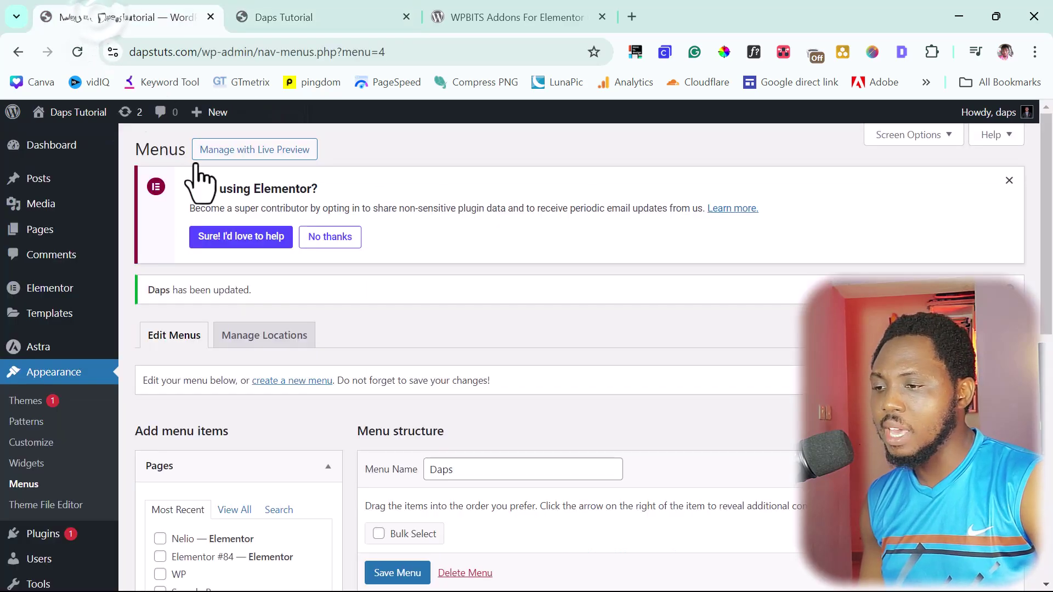
scroll(534, 337, "down", 2)
scroll(543, 351, "down", 4)
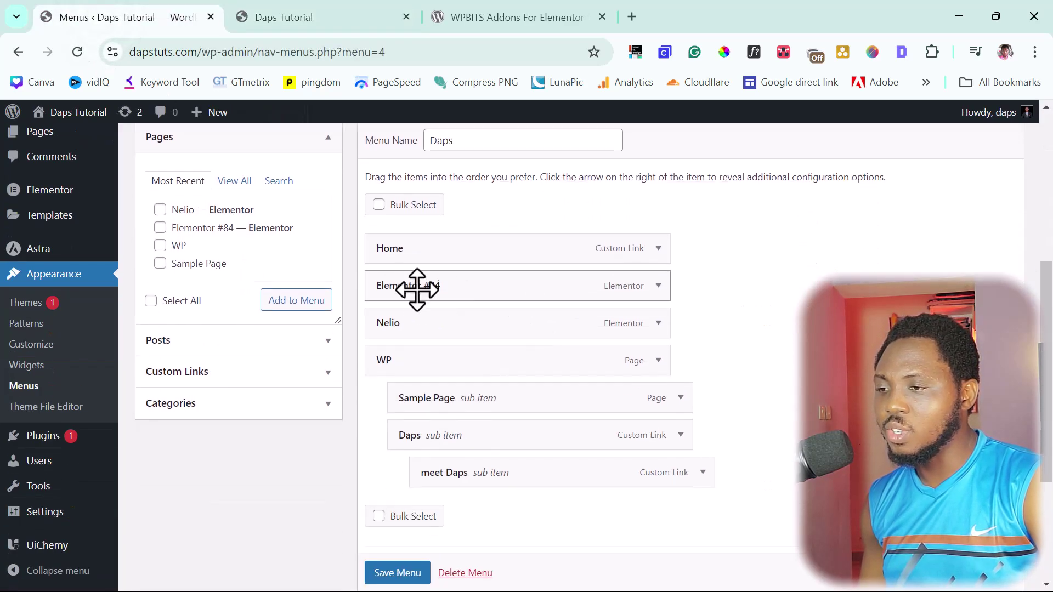
left_click_drag(413, 322, 408, 477)
left_click_drag(408, 285, 410, 479)
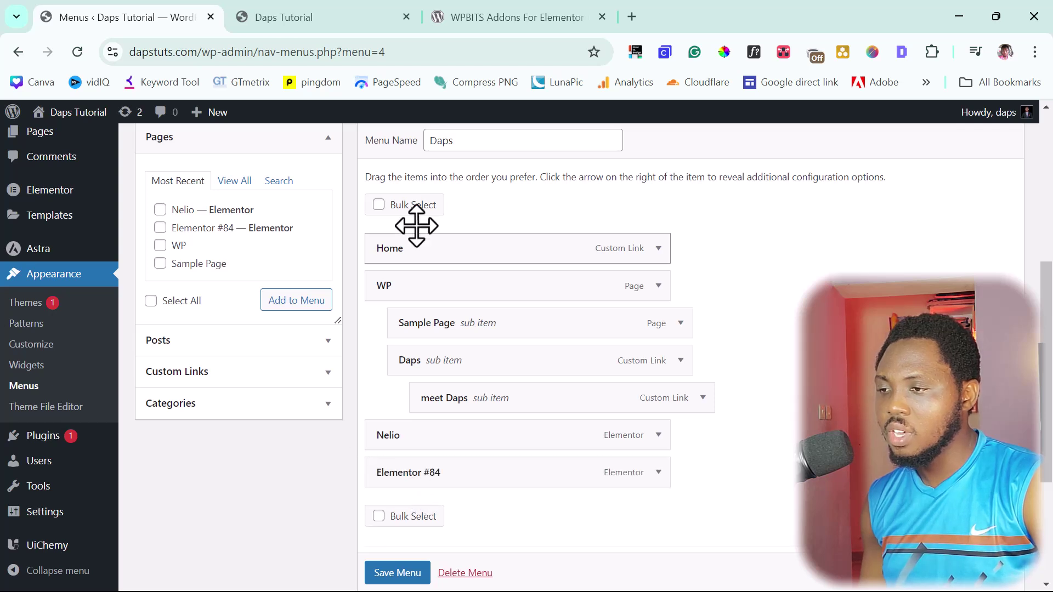
scroll(417, 571, "down", 1)
left_click(406, 573)
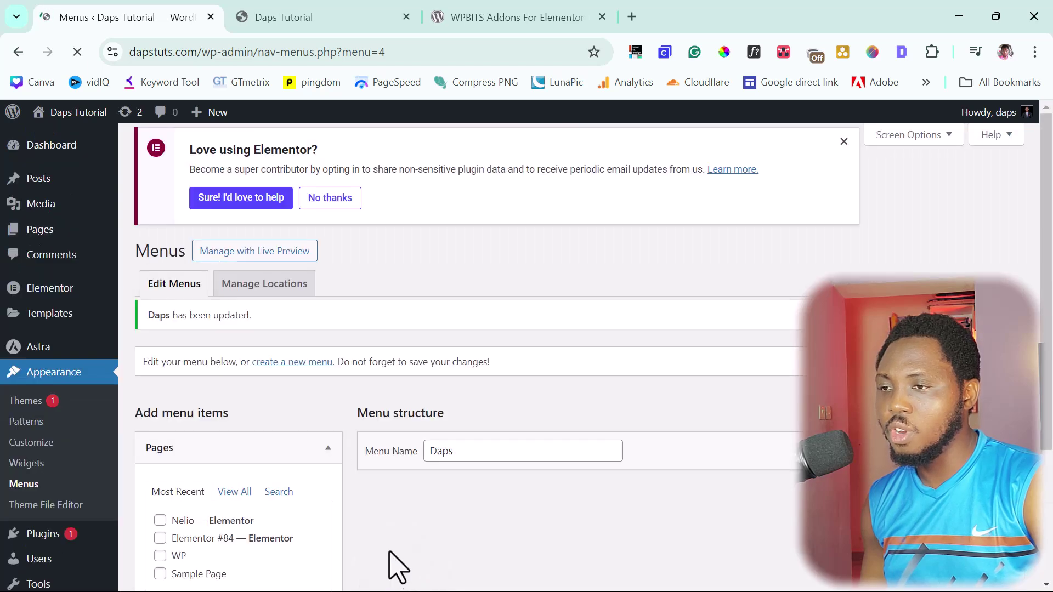
Reload the live home page and examine the reordered header navigation, including the WP dropdown and its Daps submenu
left_click(272, 18)
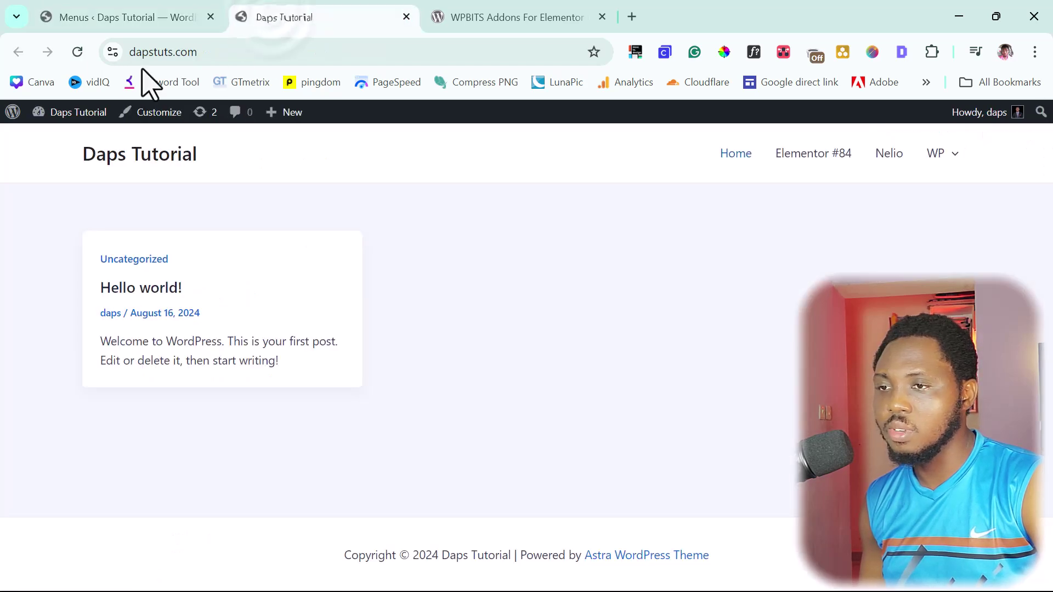
left_click(78, 52)
mouse_move(792, 159)
mouse_move(802, 252)
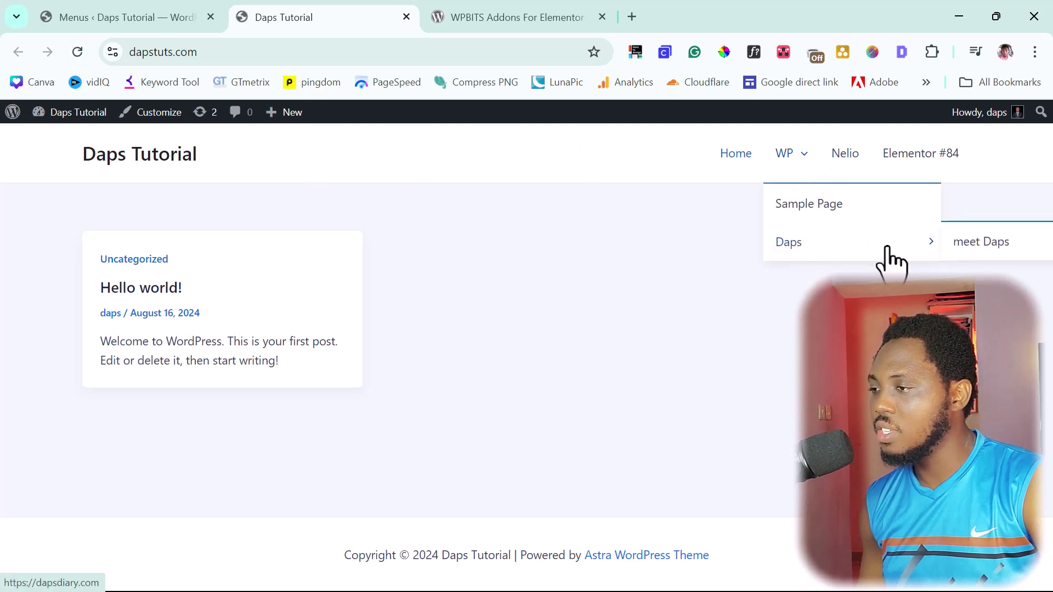
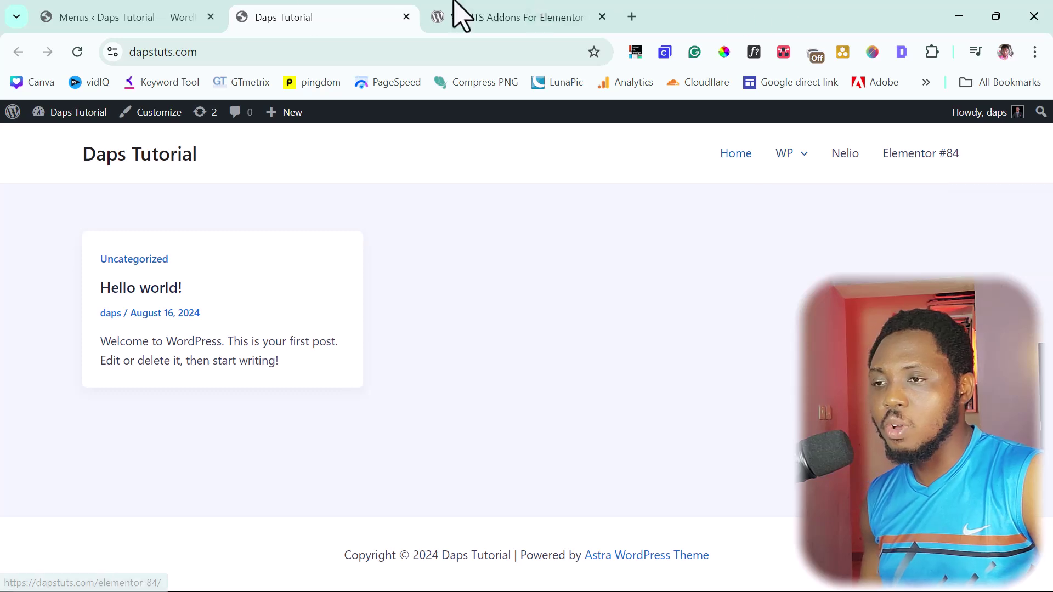
Search the WordPress plugin directory for elementskit, and install and activate ElementsKit Elementor addons
left_click(123, 18)
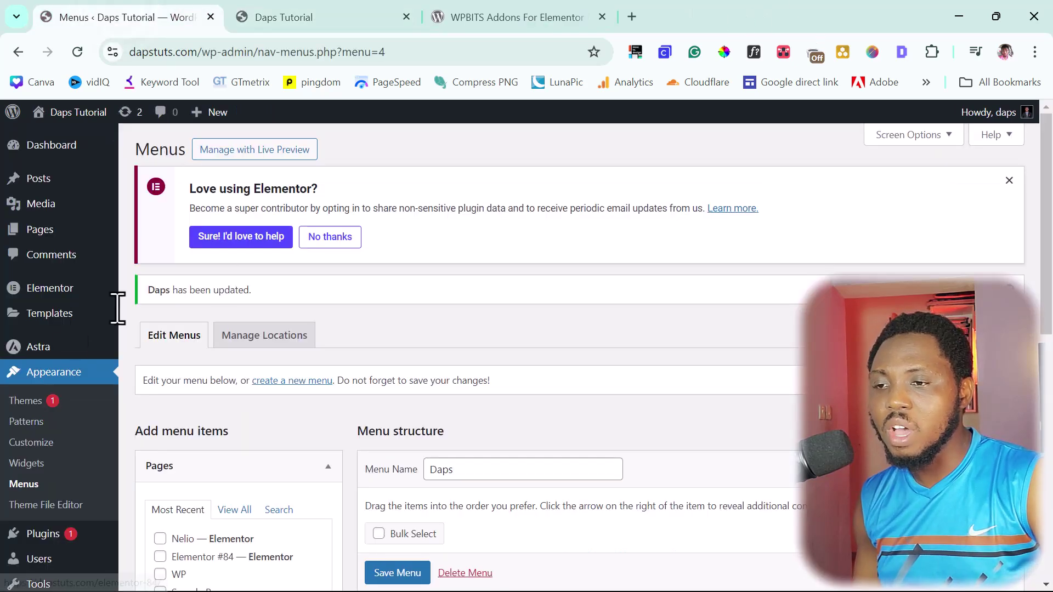
mouse_move(22, 303)
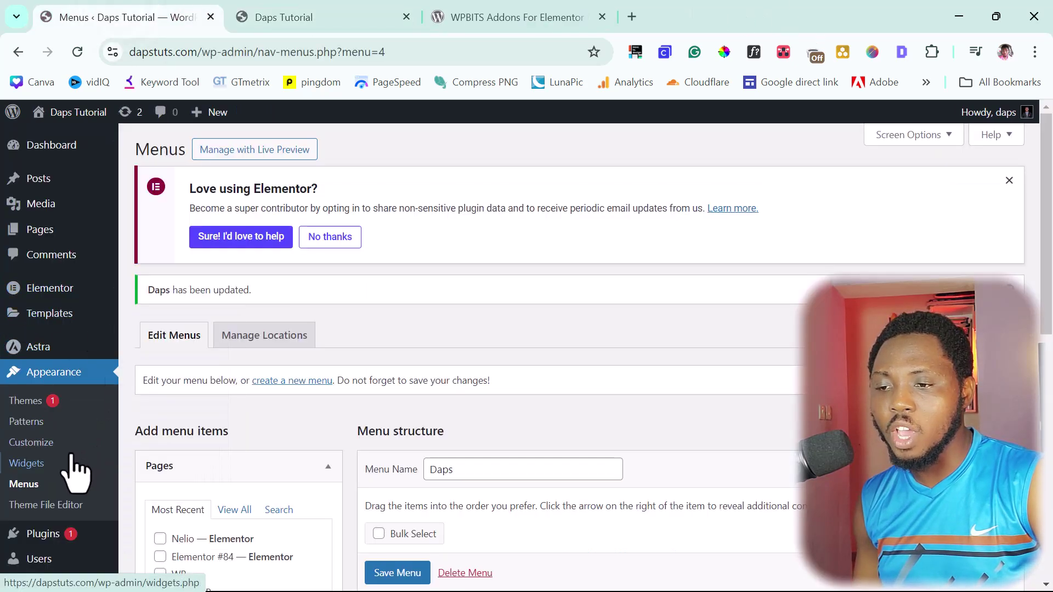
scroll(60, 482, "down", 3)
mouse_move(43, 439)
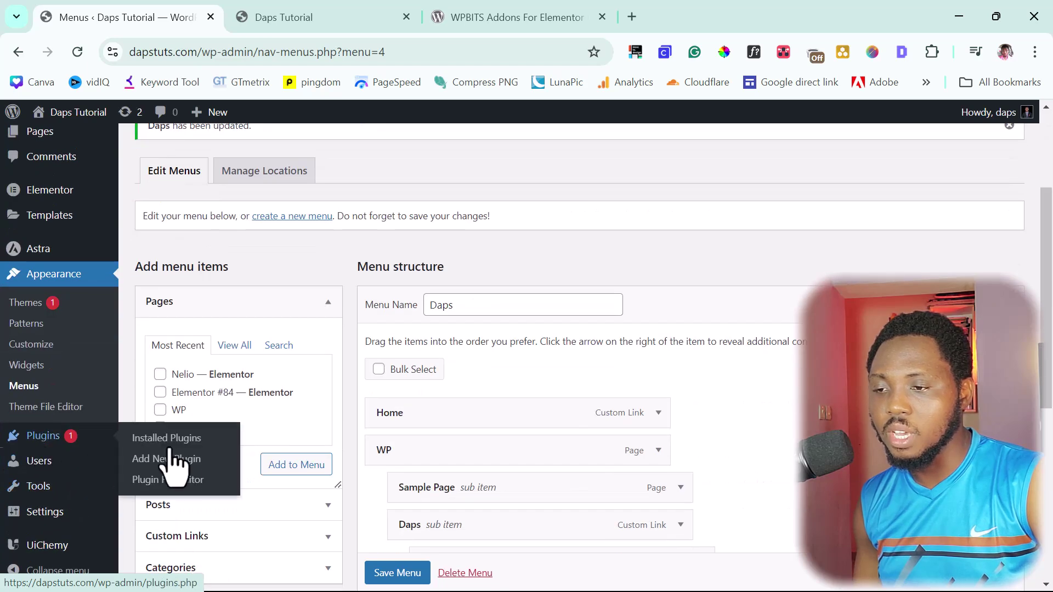
left_click(167, 461)
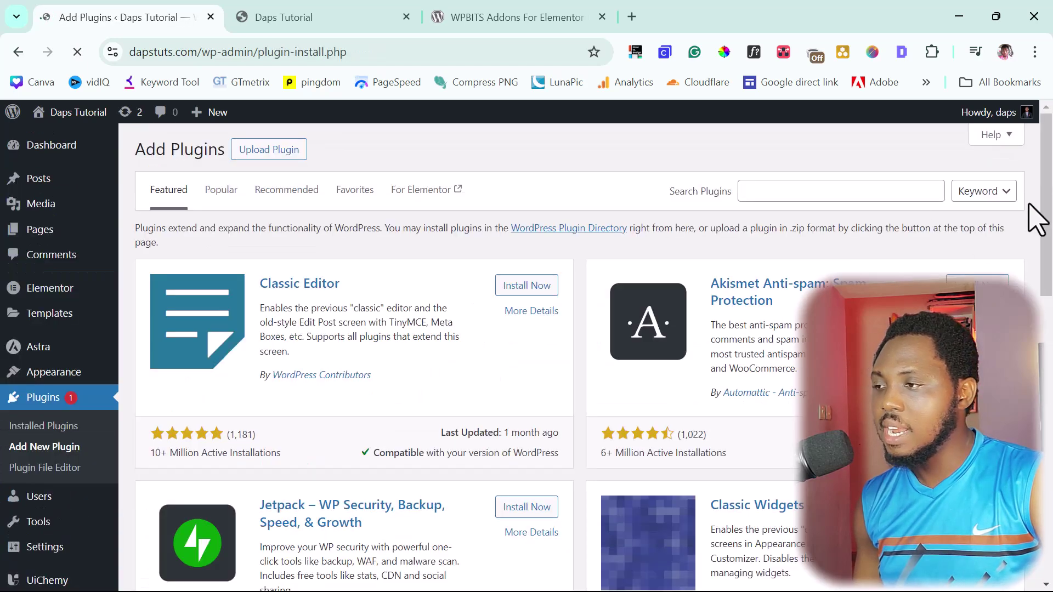
left_click(811, 190)
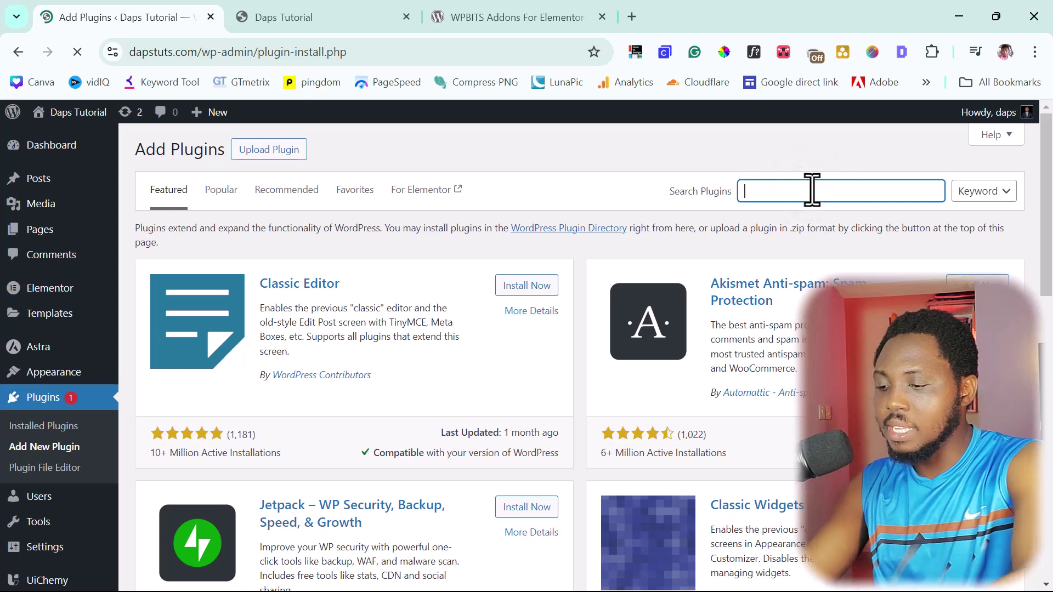
type("elementskit")
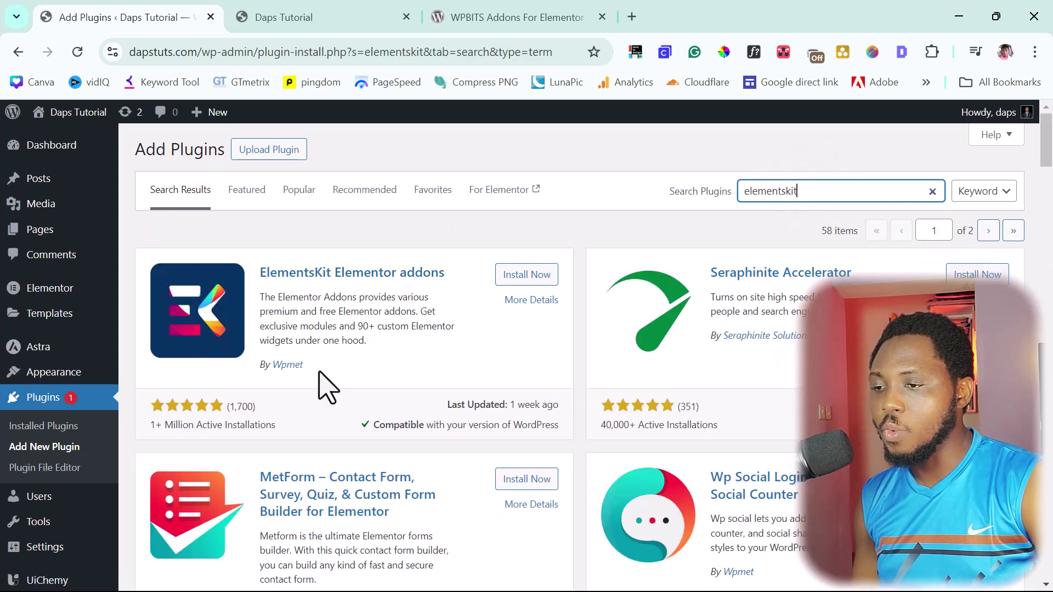
left_click(521, 275)
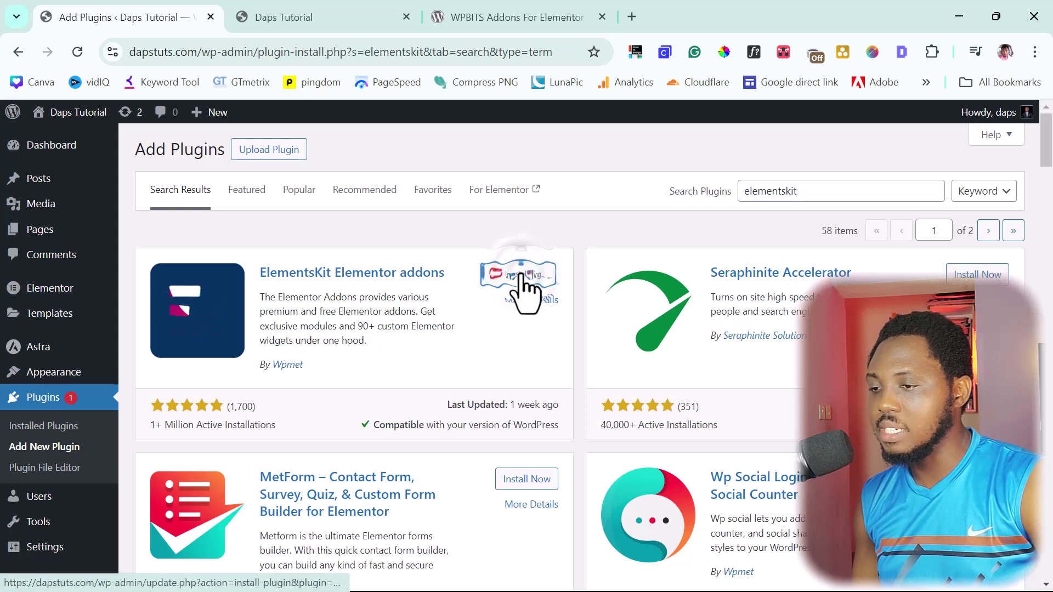
left_click(522, 276)
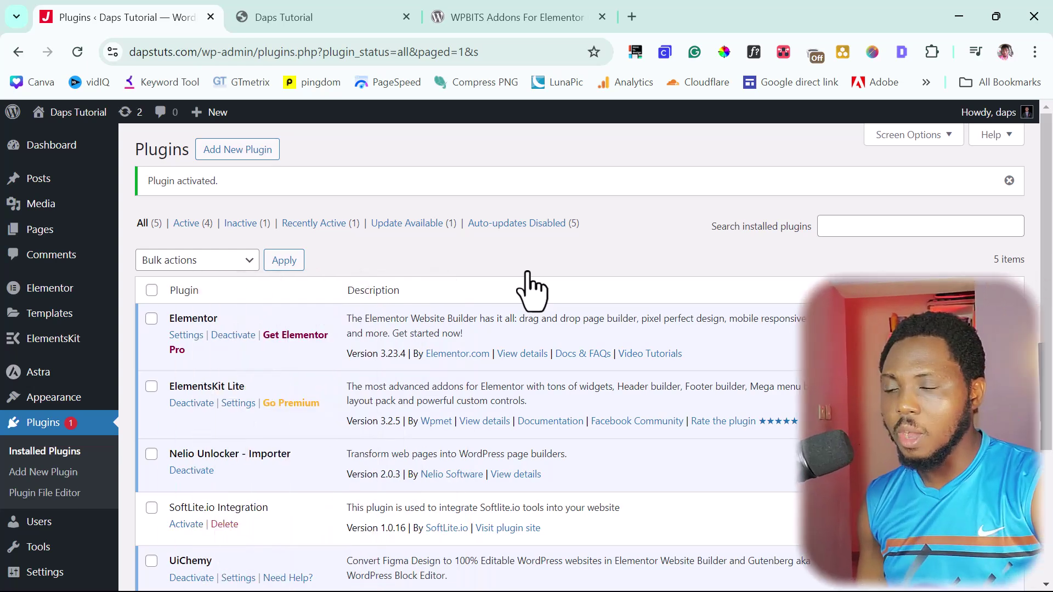
Open the ElementsKit settings and check the Mega Menu switch among the modules
mouse_move(37, 343)
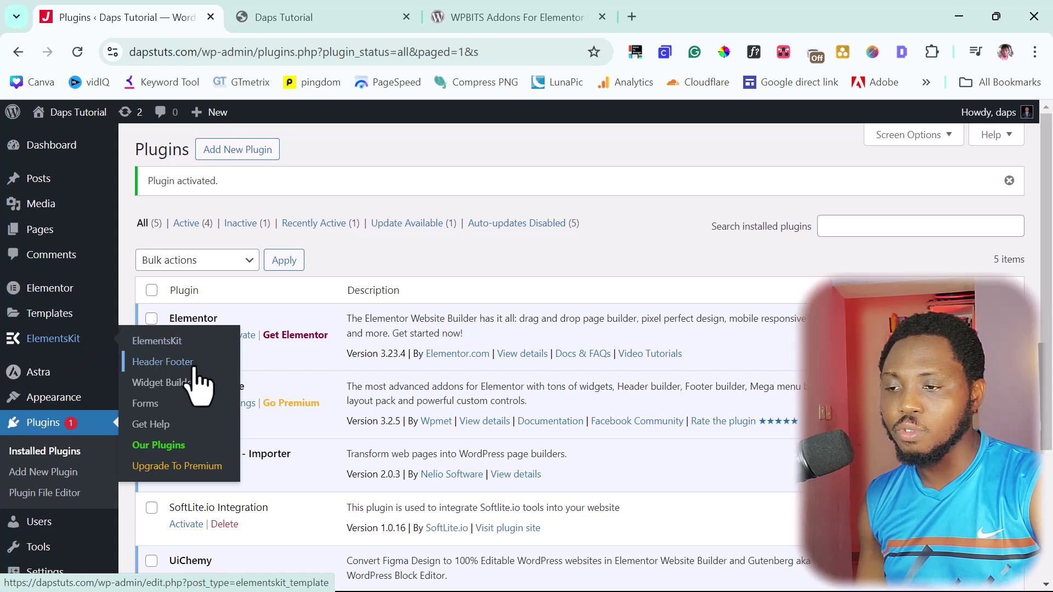
left_click(166, 344)
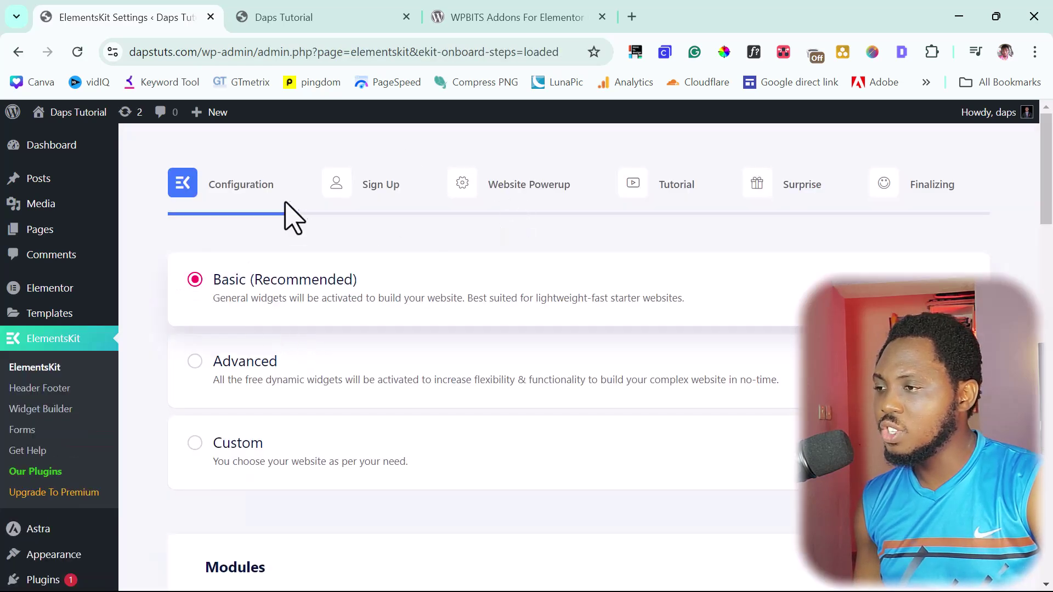
scroll(403, 249, "down", 7)
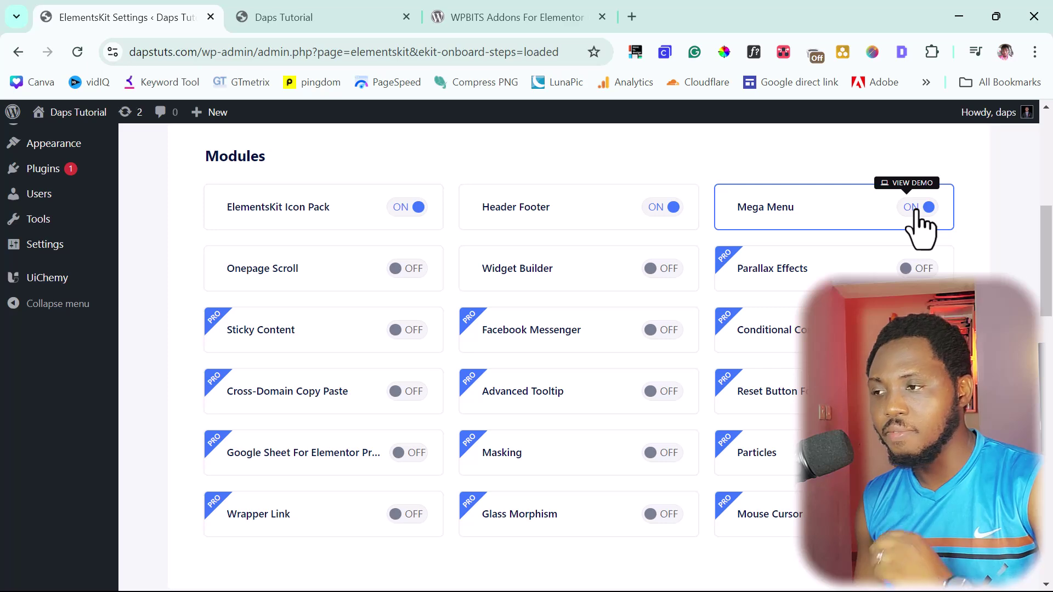
scroll(151, 352, "up", 7)
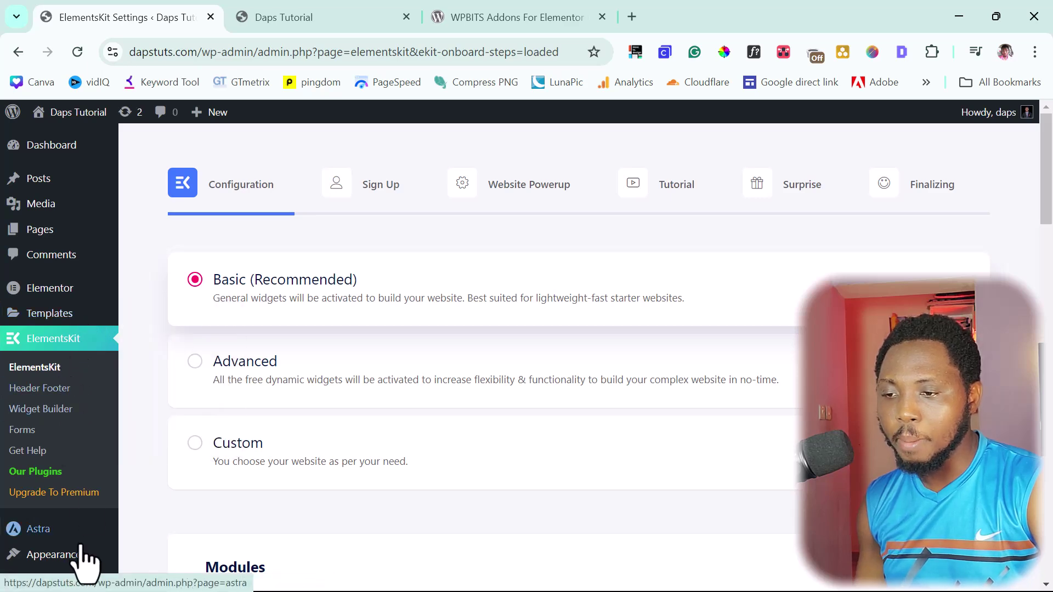
Return to the WordPress menu editor and enable the Daps menu for ElementsKit Megamenu content
mouse_move(69, 556)
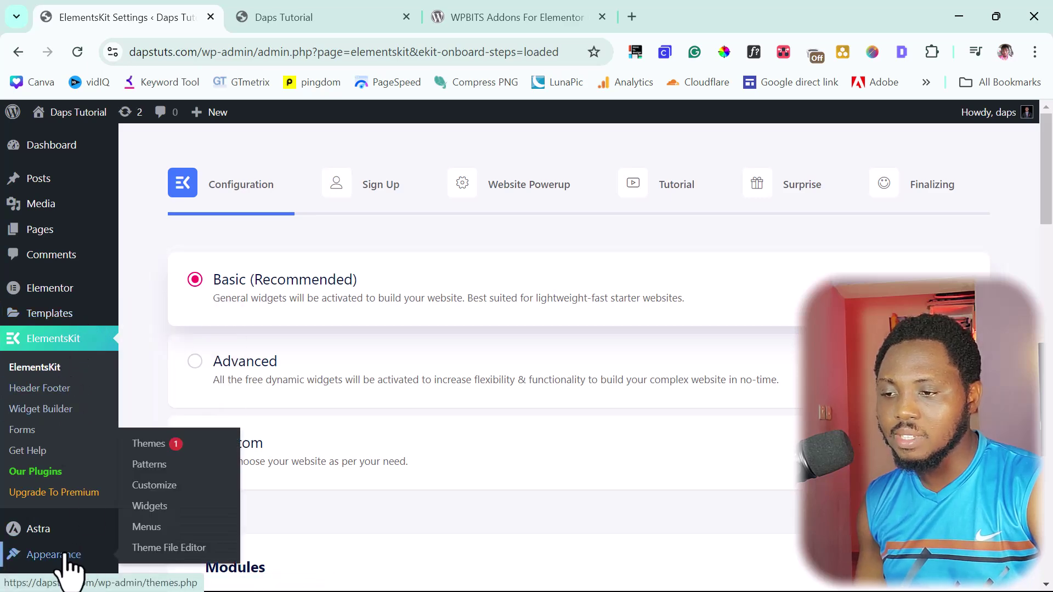
left_click(147, 527)
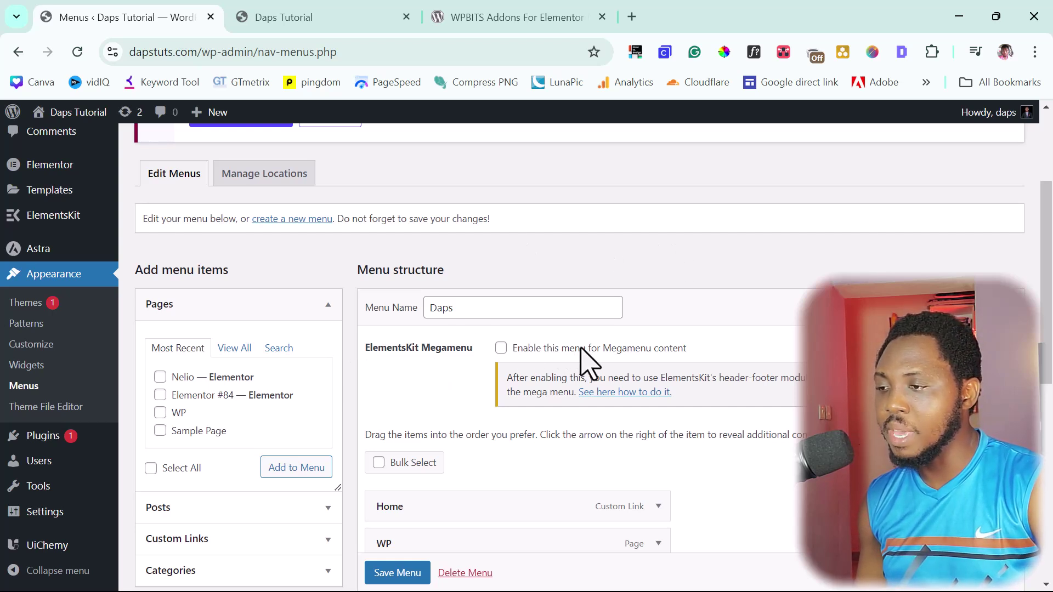
left_click(502, 347)
Enable the mega menu for the Home menu item and open its megamenu content for editing
scroll(540, 305, "down", 1)
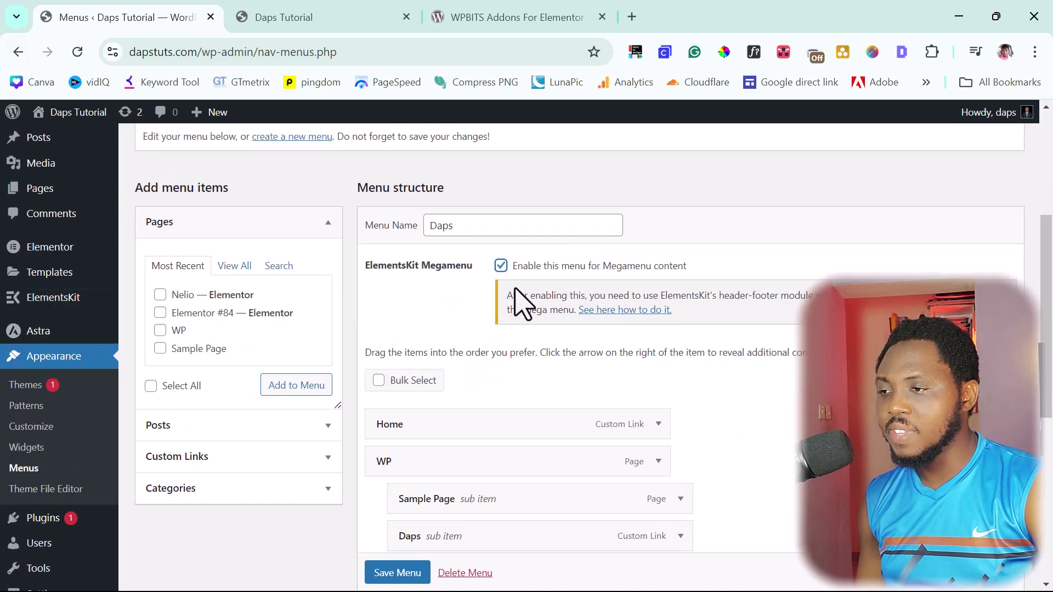
scroll(600, 270, "down", 1)
mouse_move(413, 357)
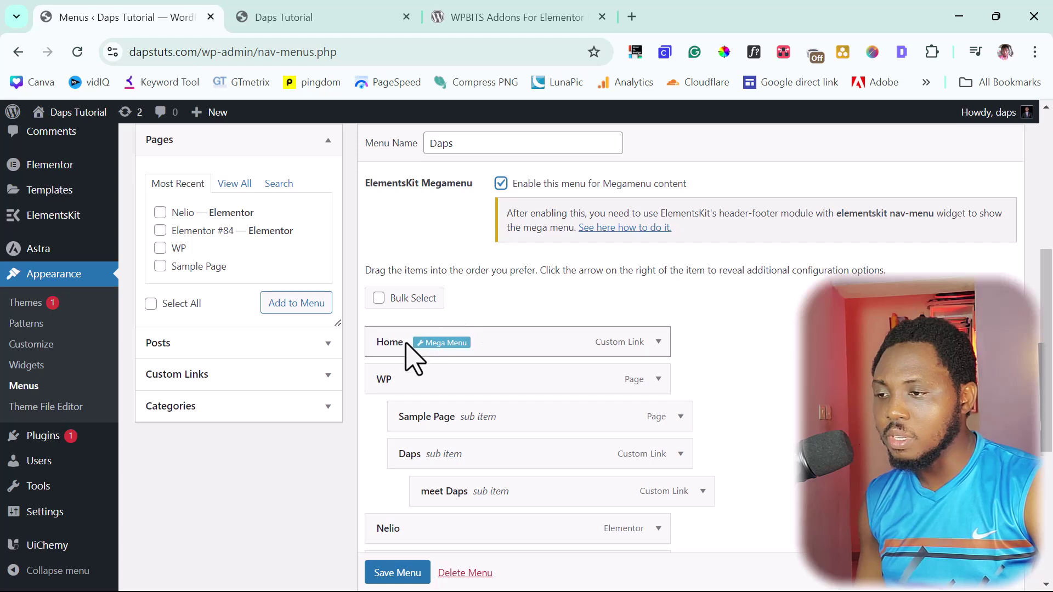
left_click(455, 335)
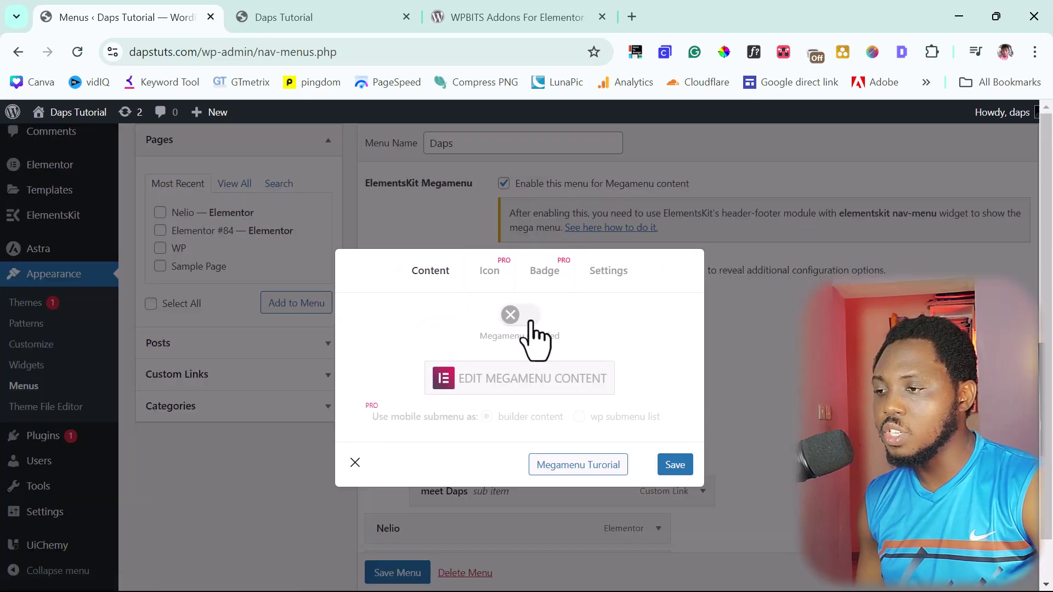
left_click(530, 323)
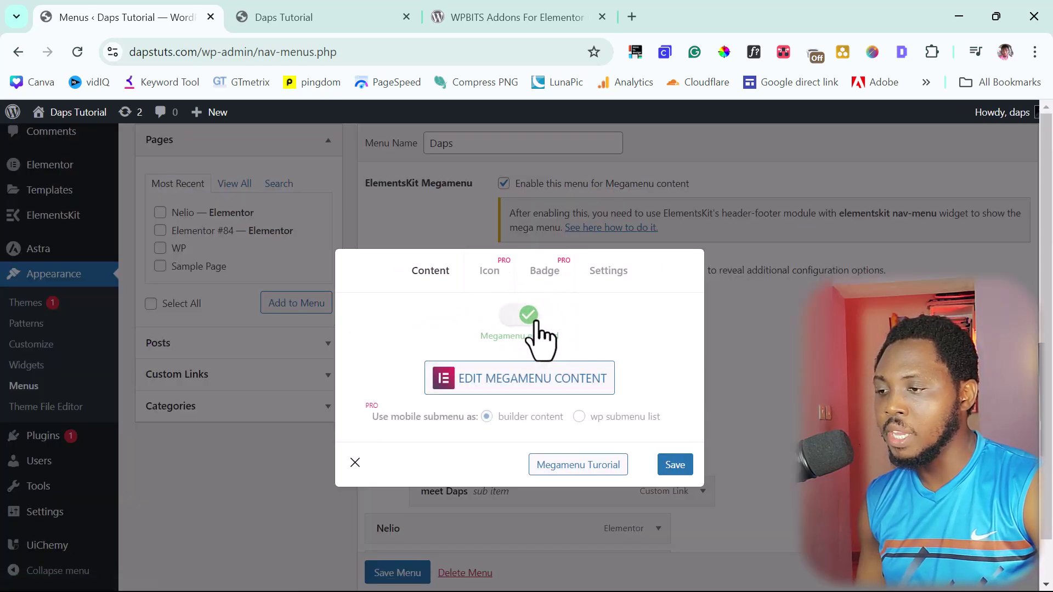
left_click(510, 384)
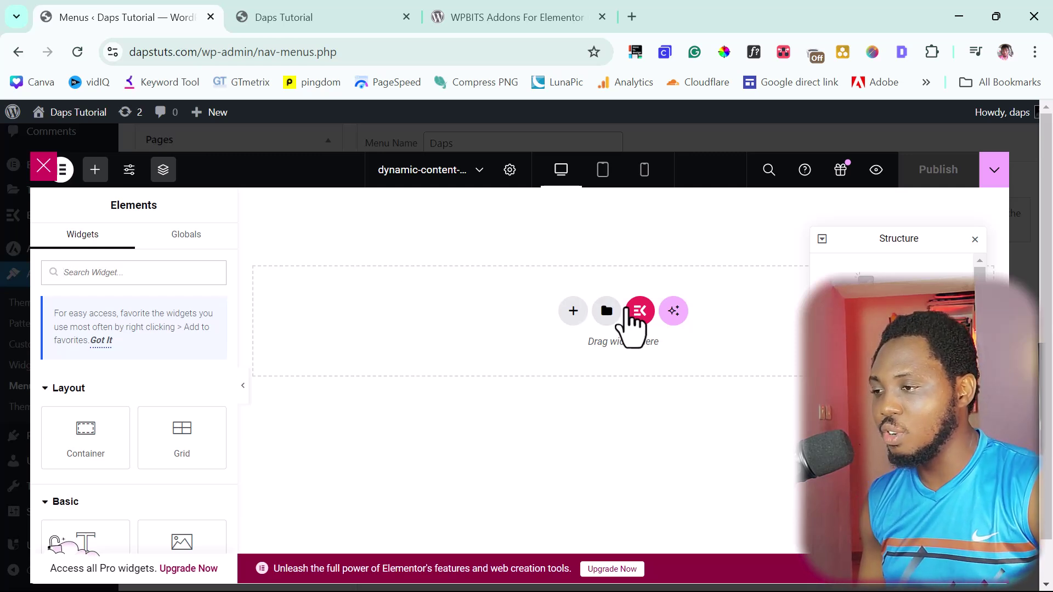
Insert the Mega Menu – Phone & Telecom section from the ElementsKit template library and close the Structure panel
left_click(639, 321)
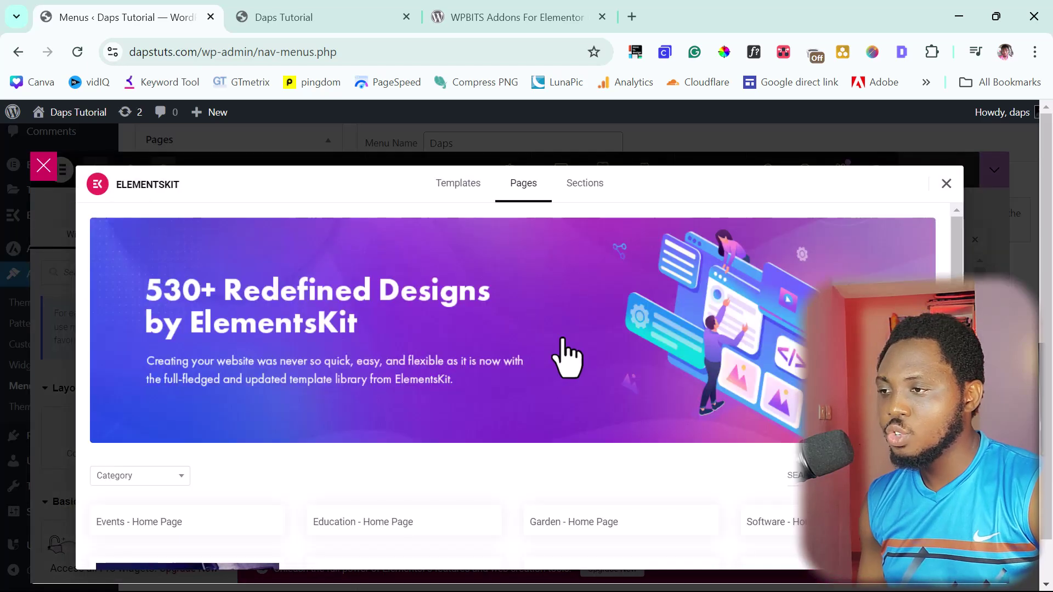
left_click(586, 184)
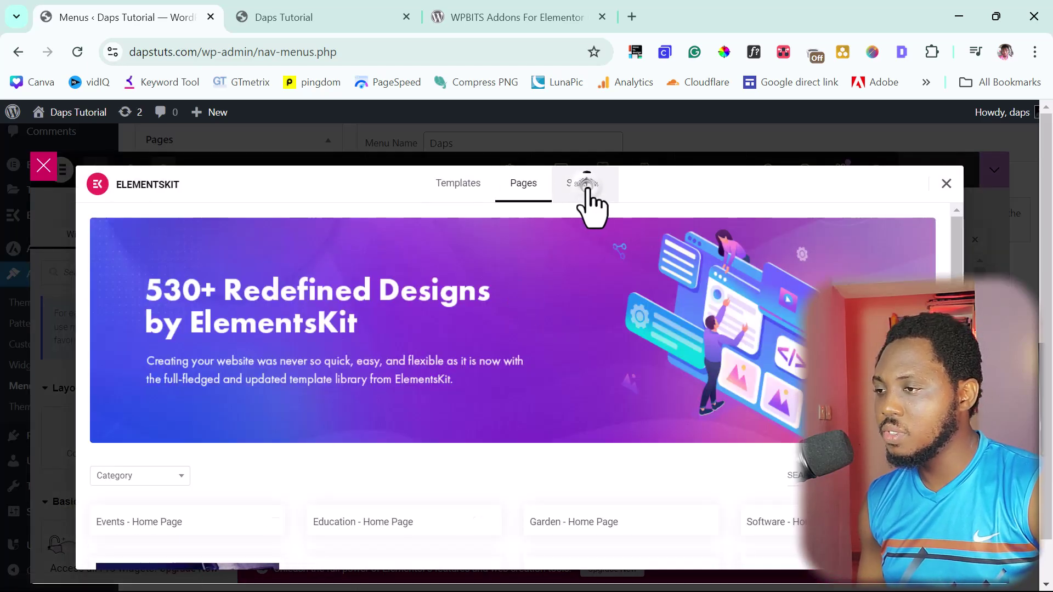
scroll(628, 379, "down", 3)
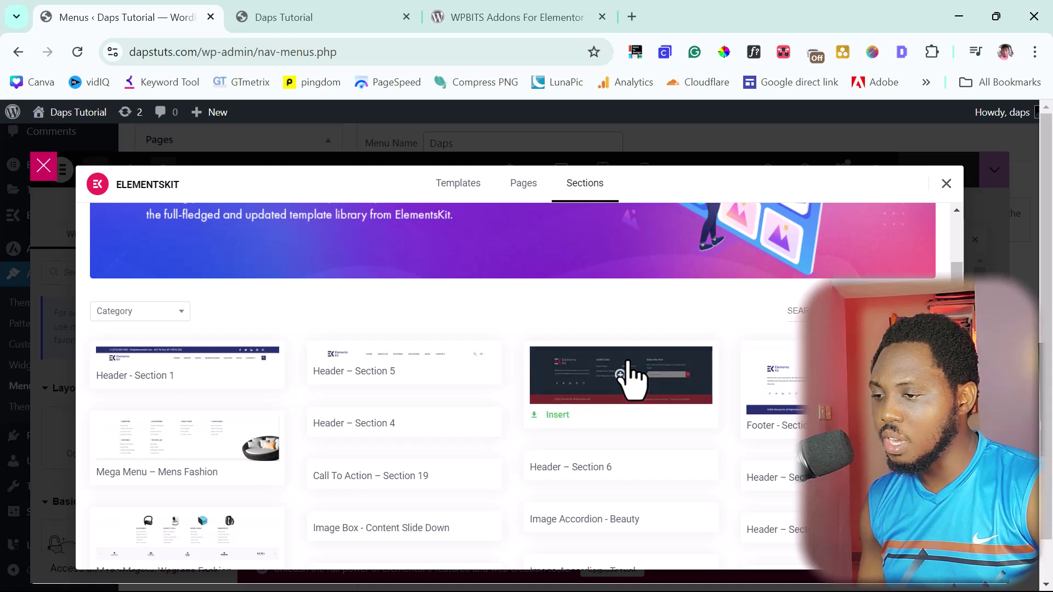
scroll(633, 379, "down", 2)
scroll(634, 379, "down", 3)
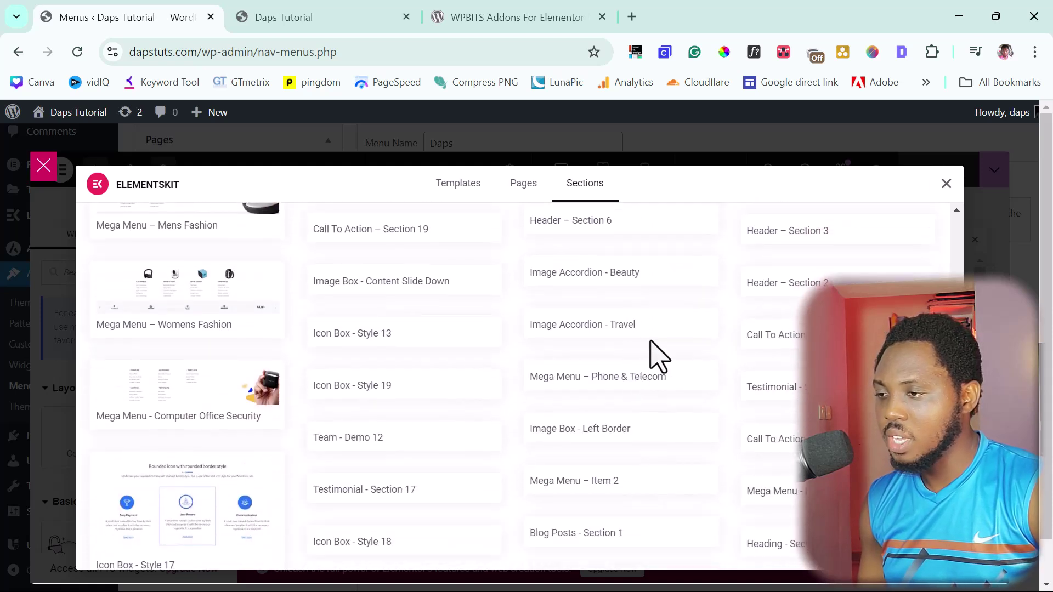
mouse_move(530, 390)
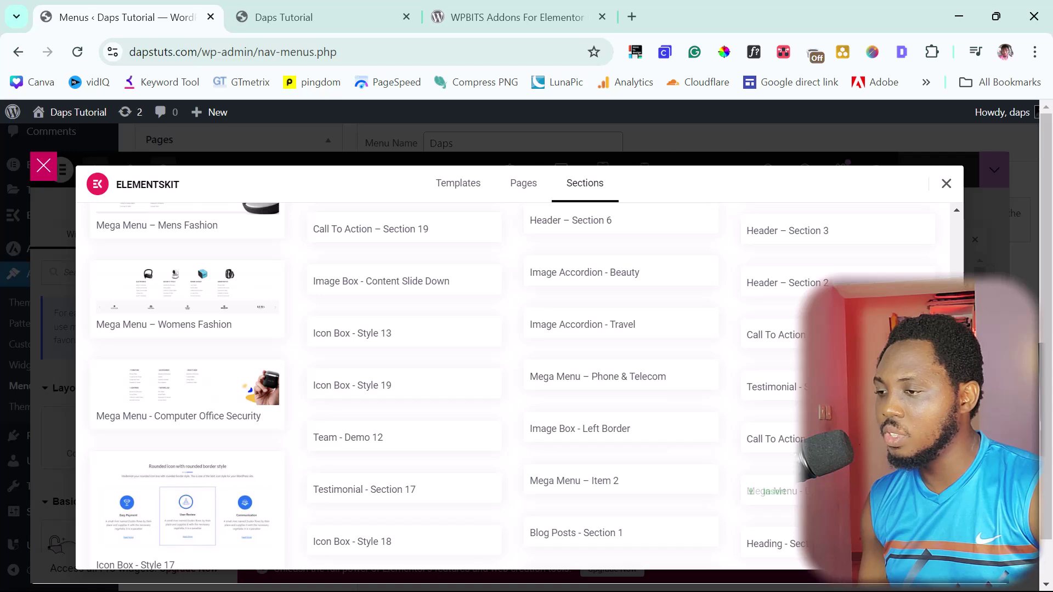
mouse_move(607, 383)
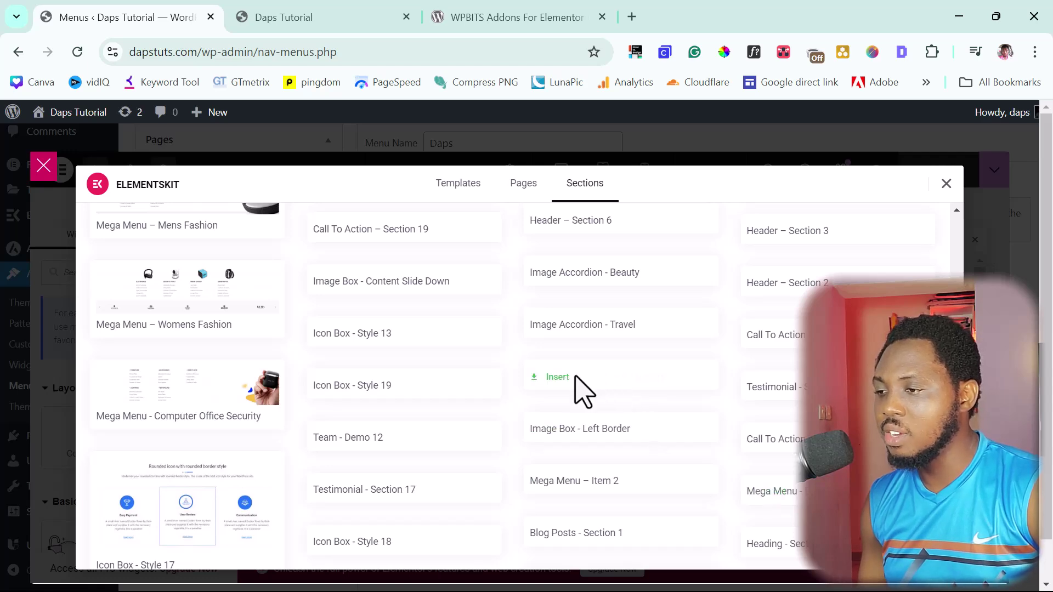
left_click(554, 377)
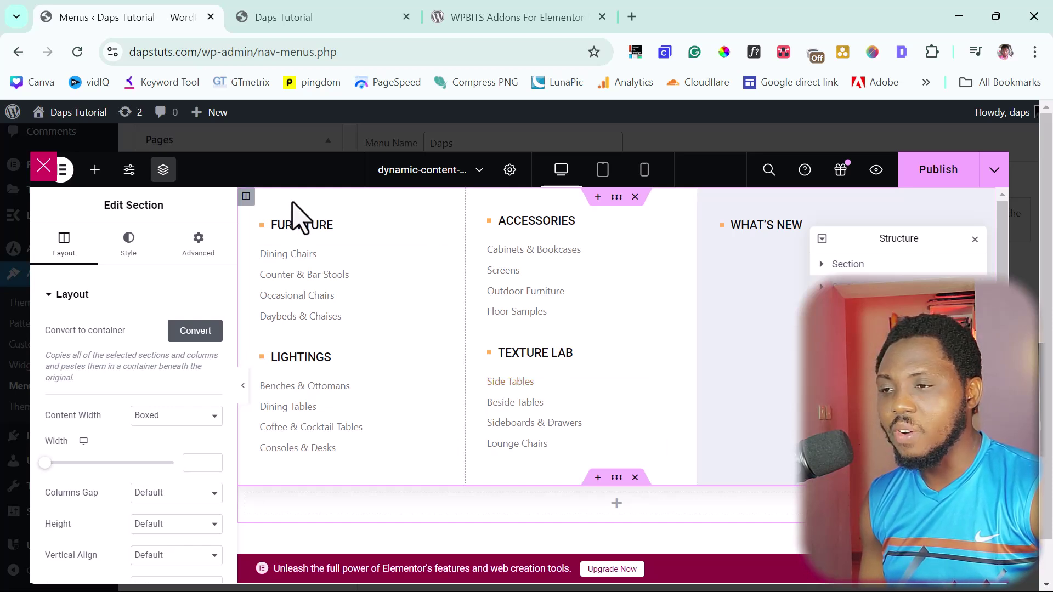
left_click(975, 239)
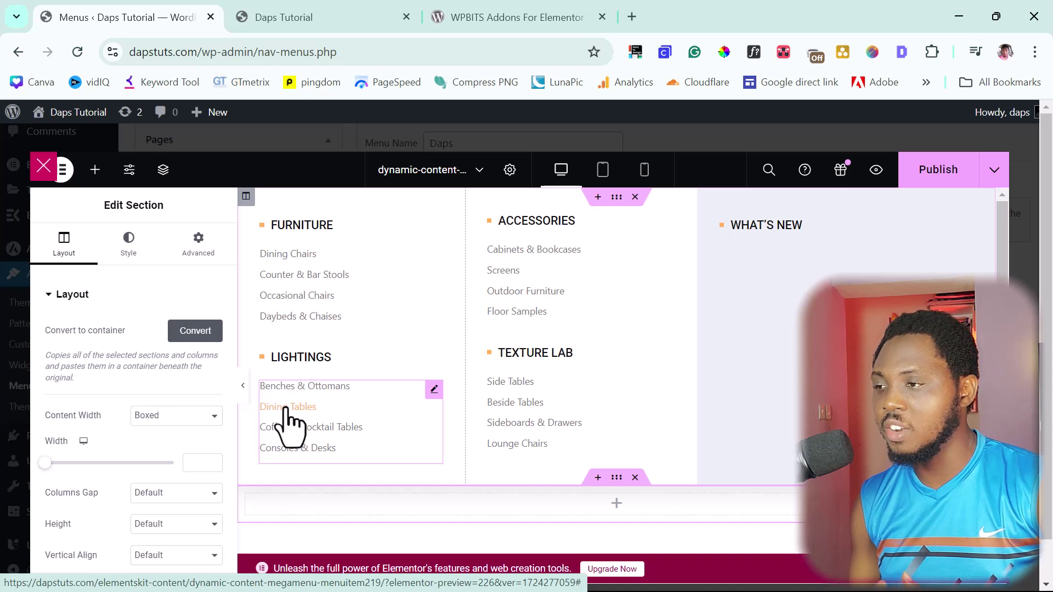
Try out a Video widget below the Accessories link list and delete it again
left_click(95, 170)
scroll(181, 488, "down", 5)
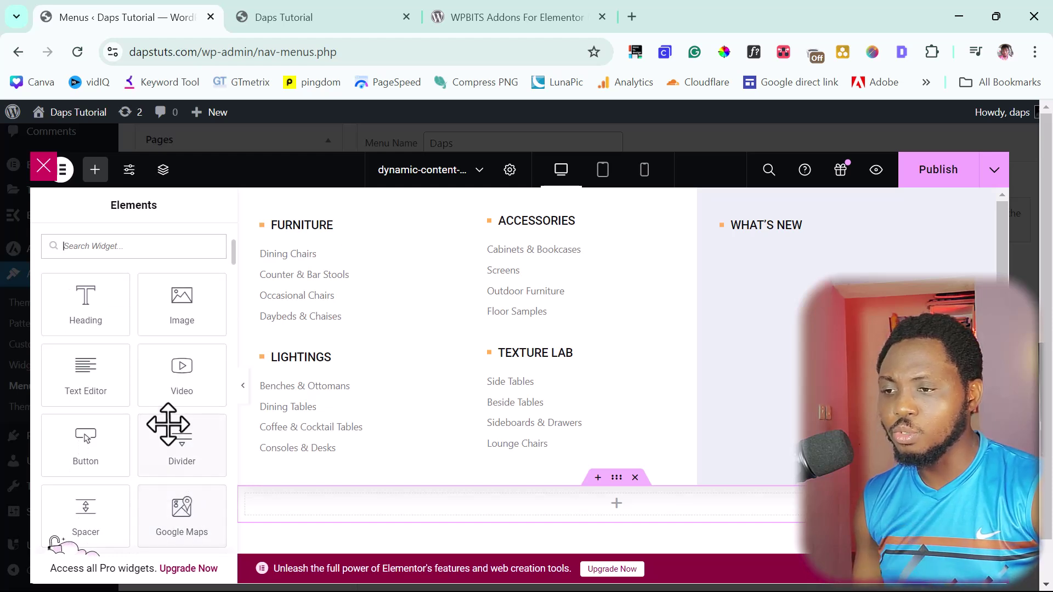
left_click_drag(171, 384, 541, 330)
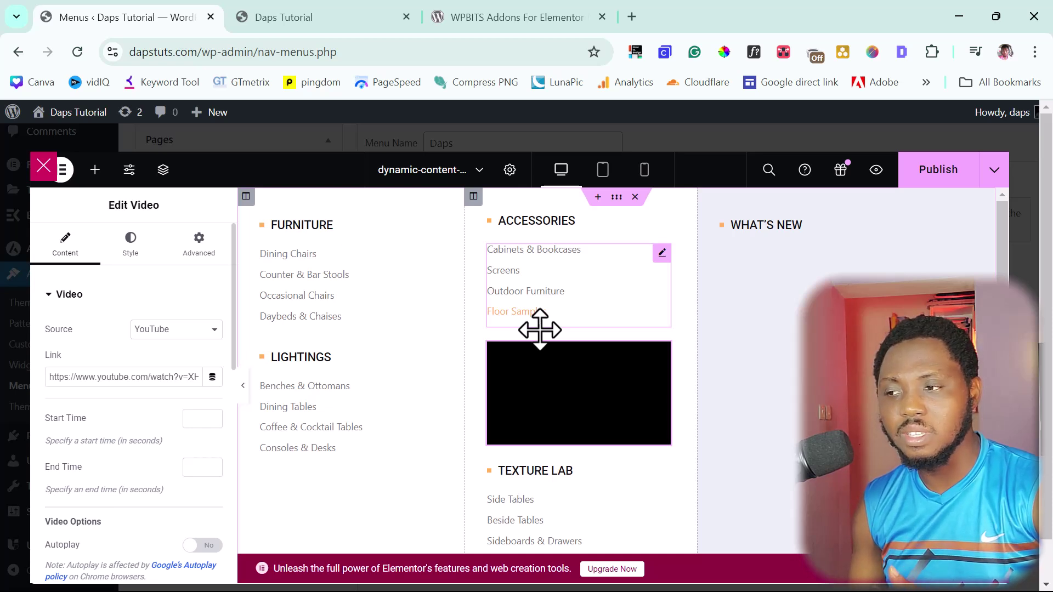
right_click(657, 428)
left_click(714, 571)
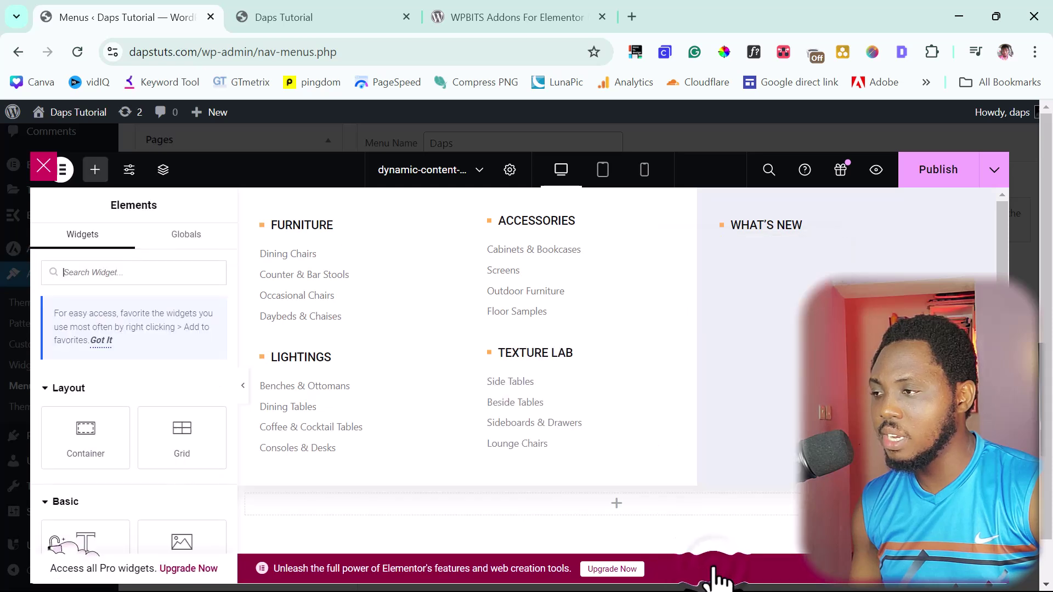
Publish the mega menu content and save the Home item's megamenu settings and the Daps menu
left_click(948, 170)
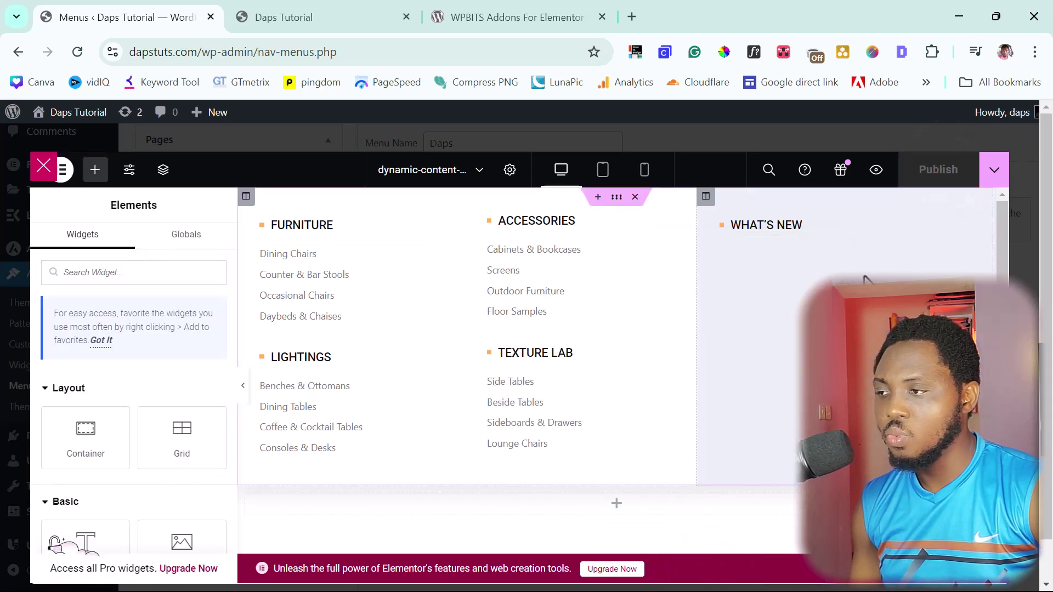
left_click(43, 167)
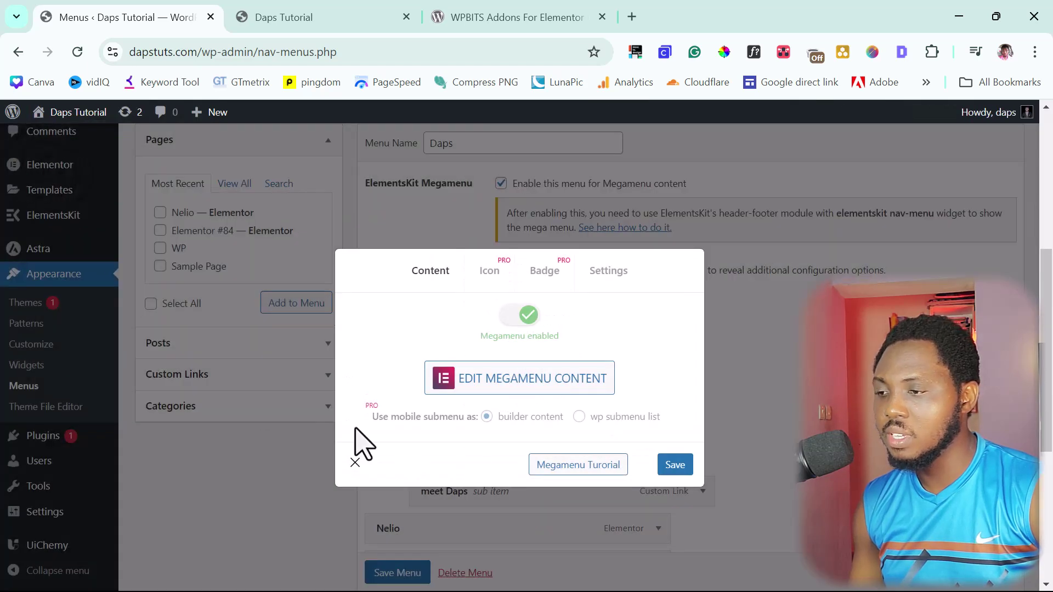
left_click(677, 466)
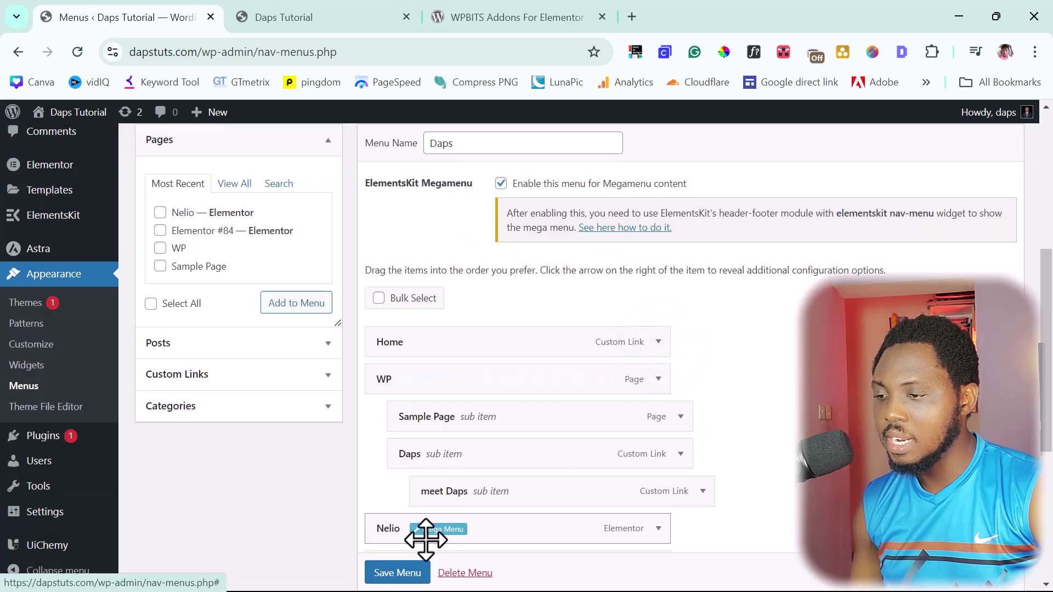
scroll(387, 576, "down", 1)
left_click(404, 572)
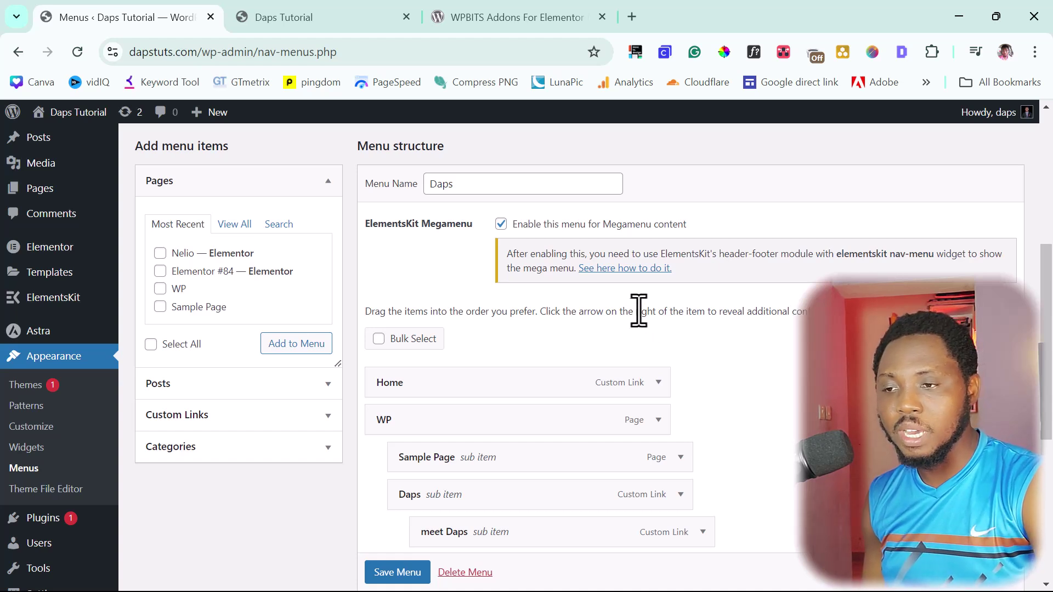
Start the ElementsKit setup wizard, keep the default modules and widgets, and skip the email sign-up
mouse_move(49, 301)
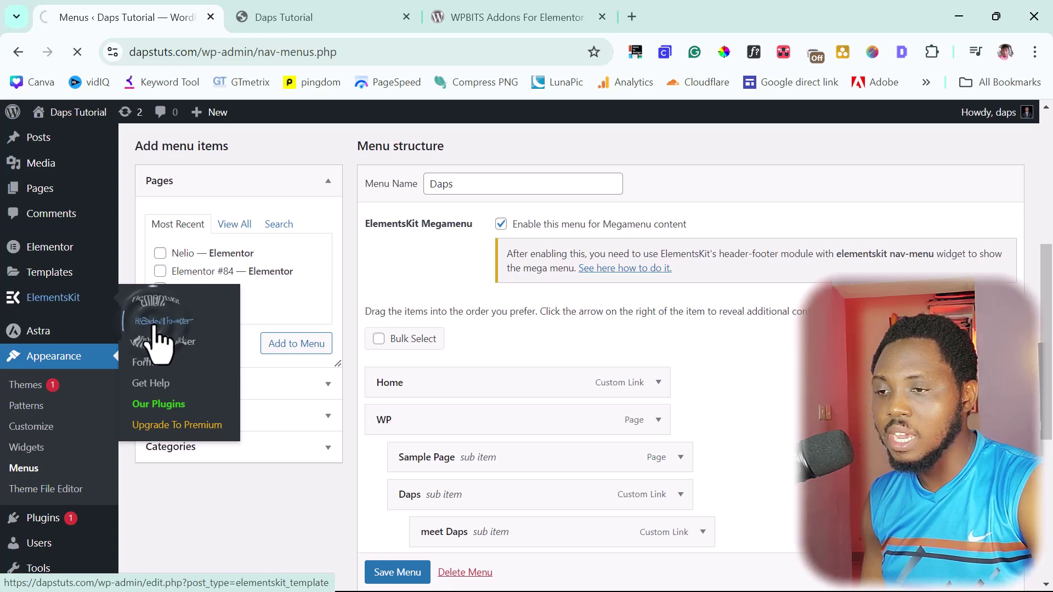
scroll(418, 346, "down", 20)
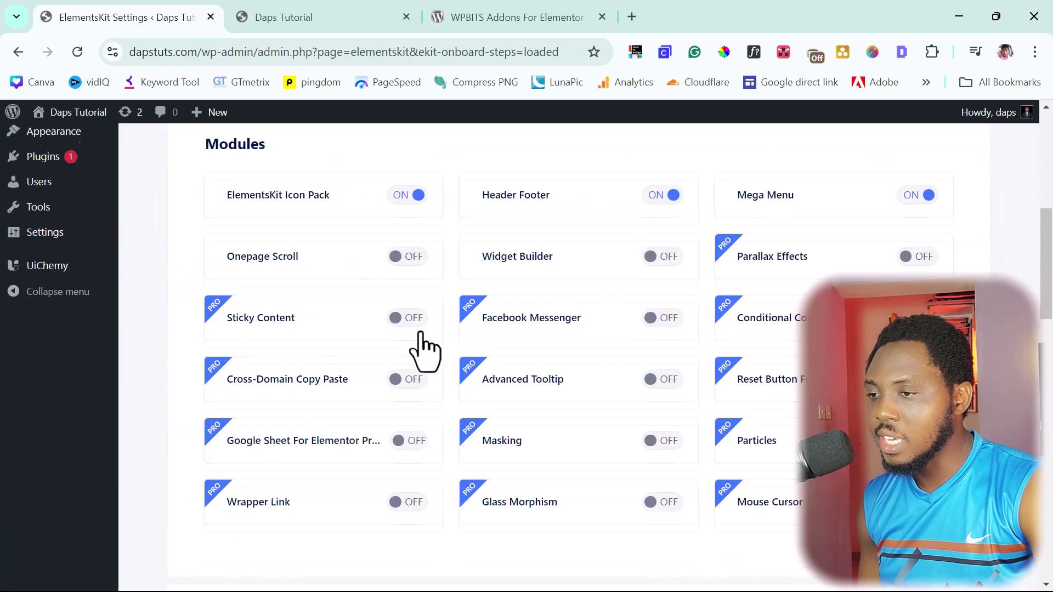
scroll(421, 333, "down", 5)
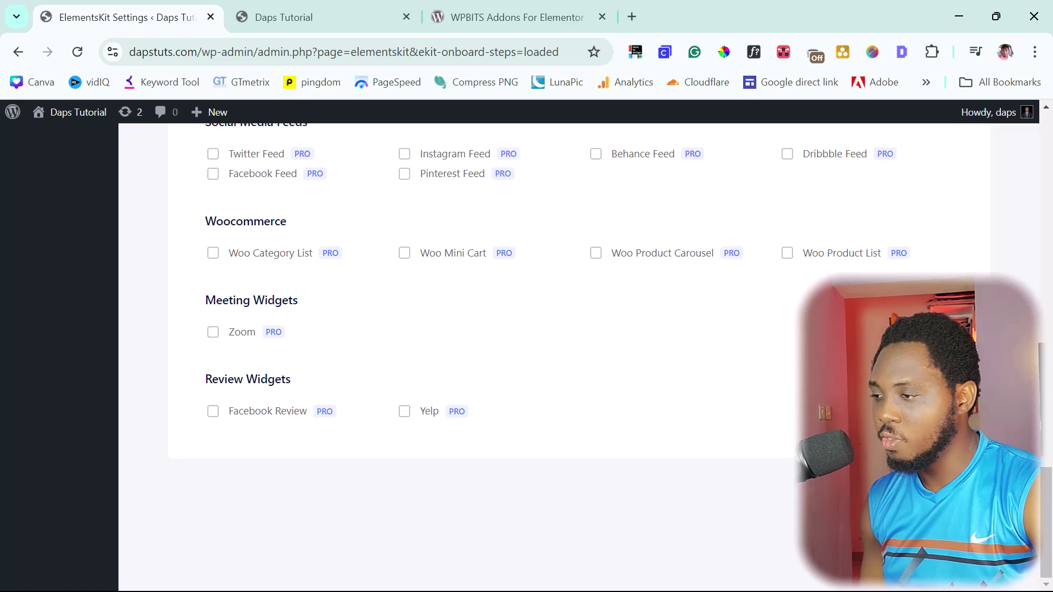
left_click(150, 357)
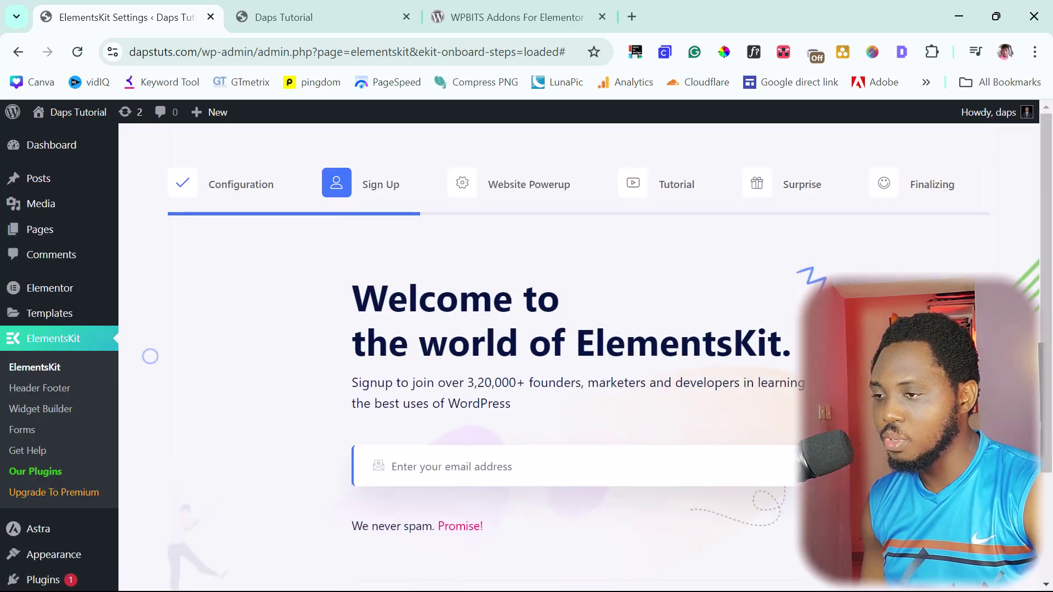
scroll(734, 360, "down", 3)
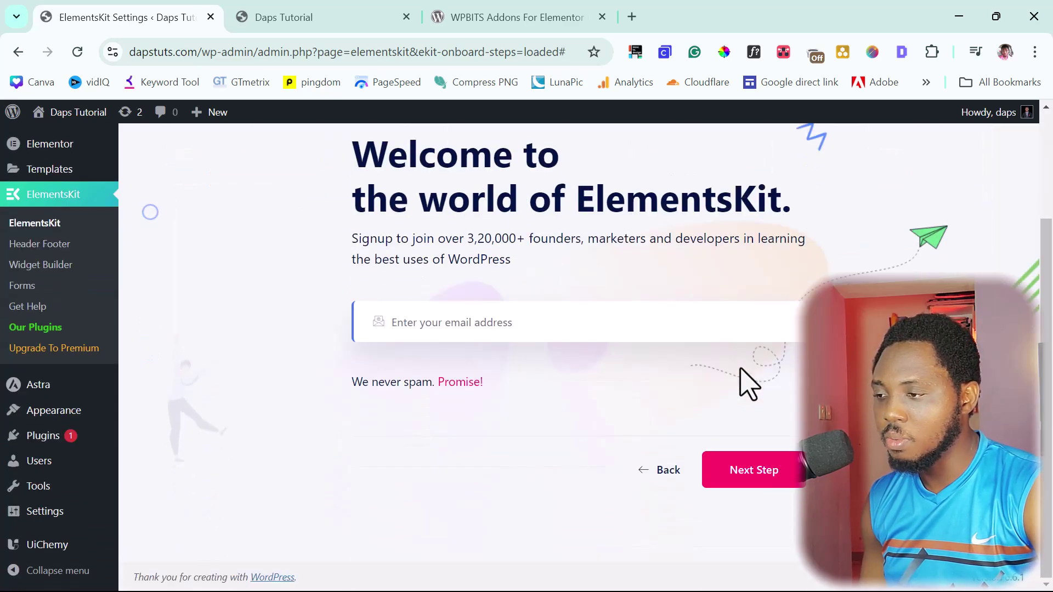
left_click(767, 486)
Go through the remaining ElementsKit setup pages without installing extra plugins and save the changes
scroll(461, 383, "down", 5)
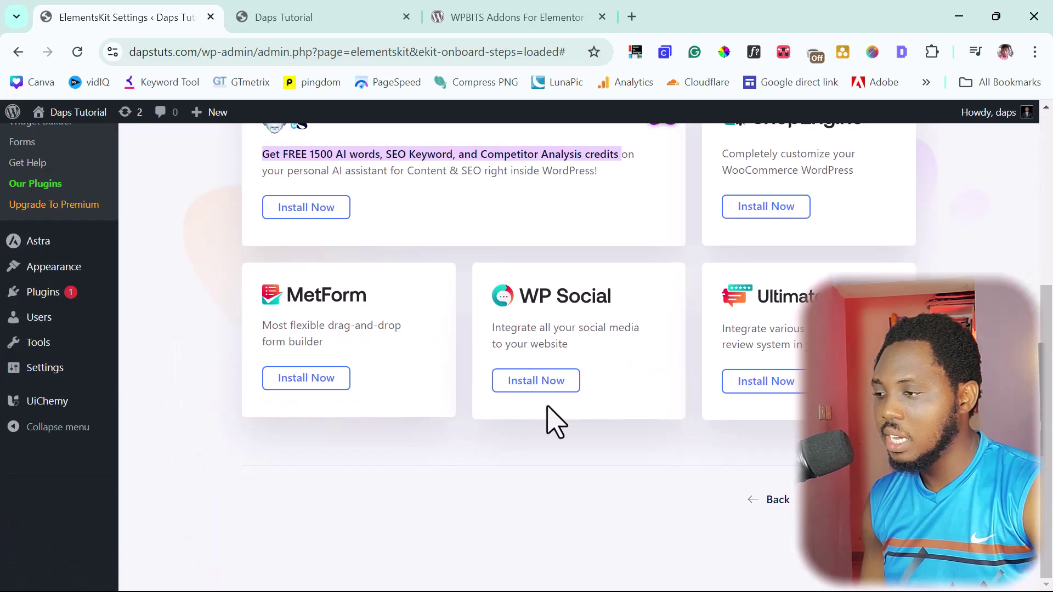
left_click(866, 499)
scroll(788, 404, "down", 6)
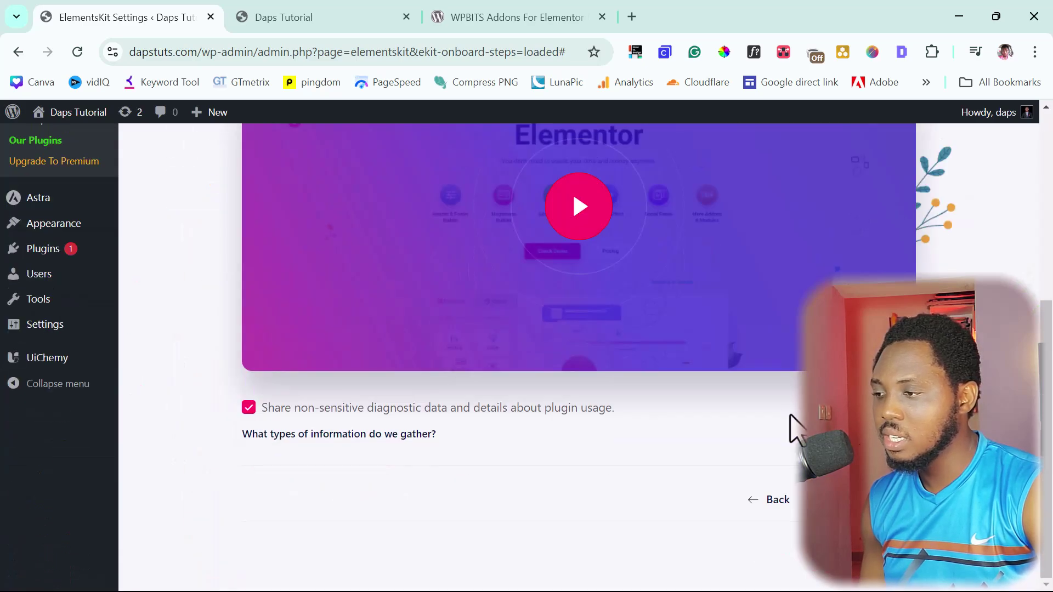
left_click(866, 499)
scroll(867, 499, "down", 5)
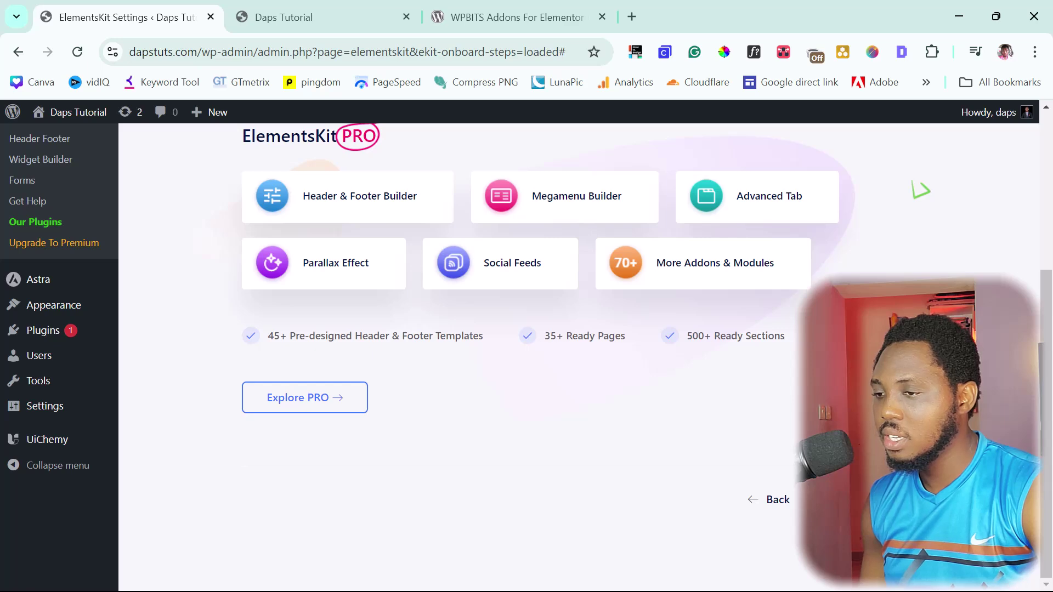
left_click(867, 499)
scroll(867, 499, "down", 4)
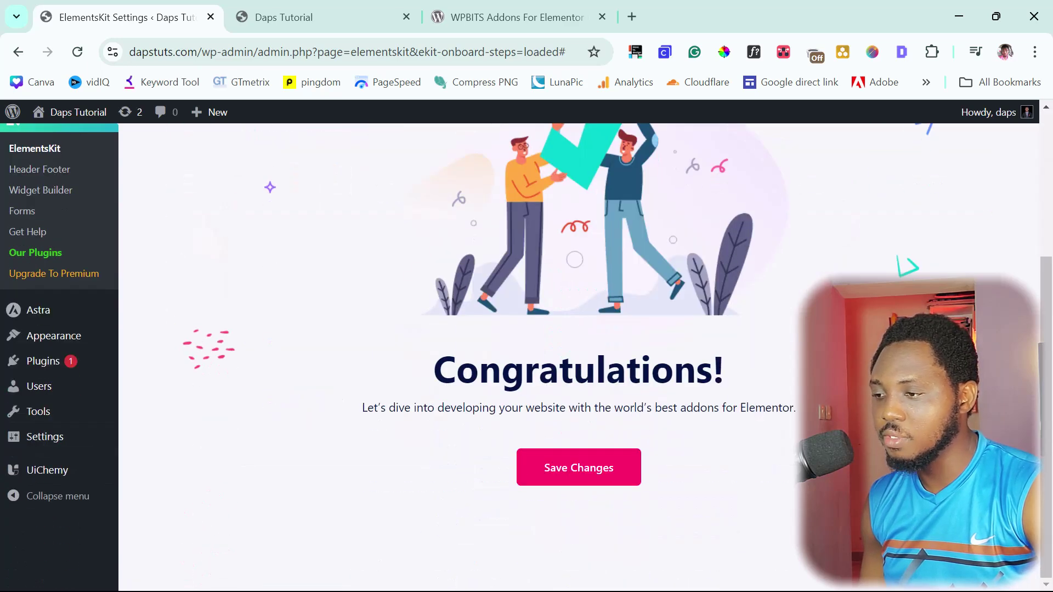
left_click(556, 477)
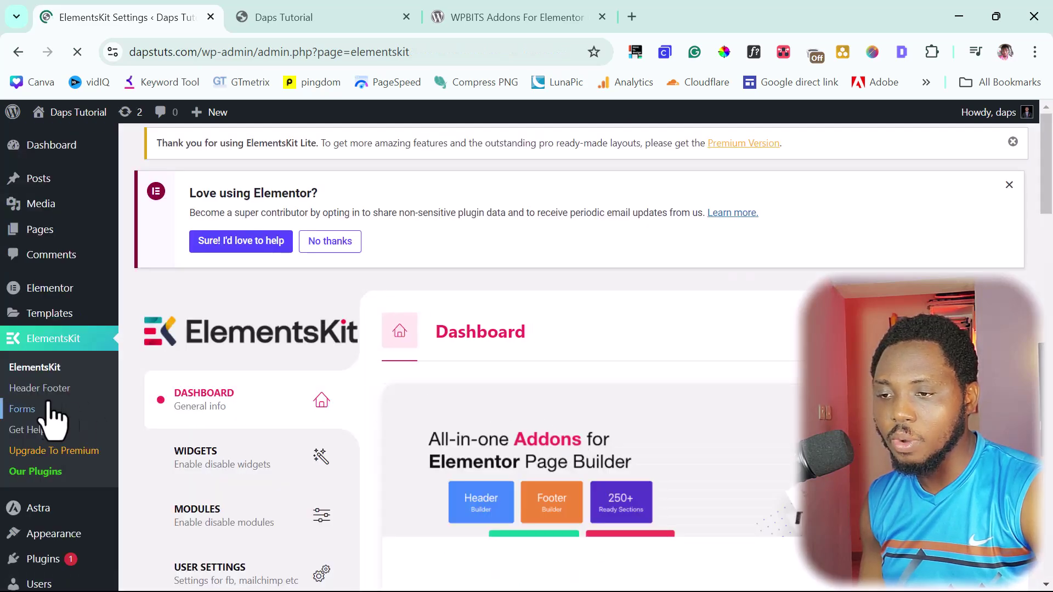
Create an active ElementsKit template titled Header, of type Header, for the Entire Site, and save it
left_click(34, 388)
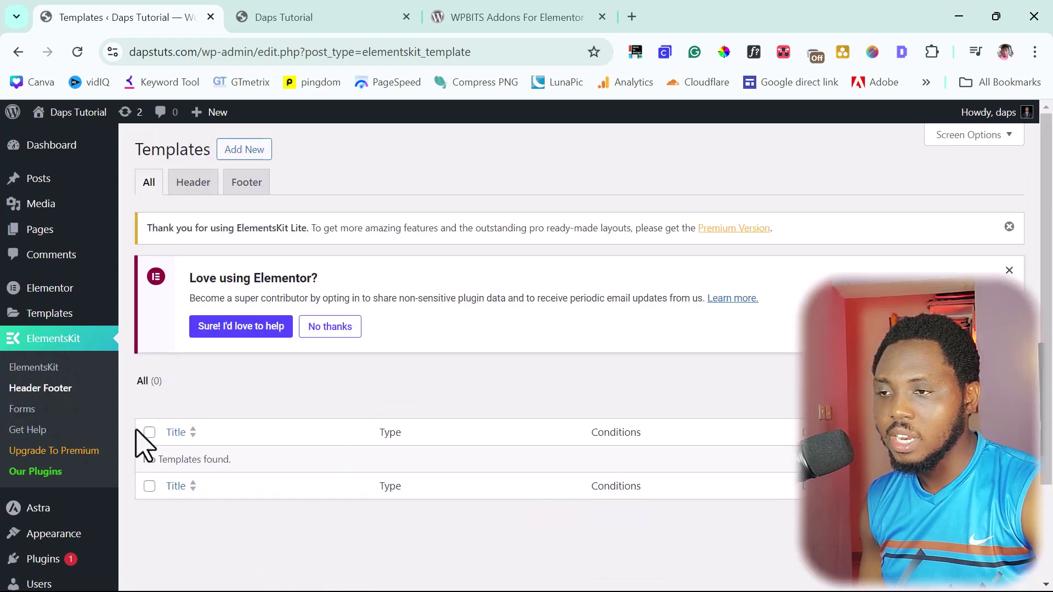
left_click(260, 149)
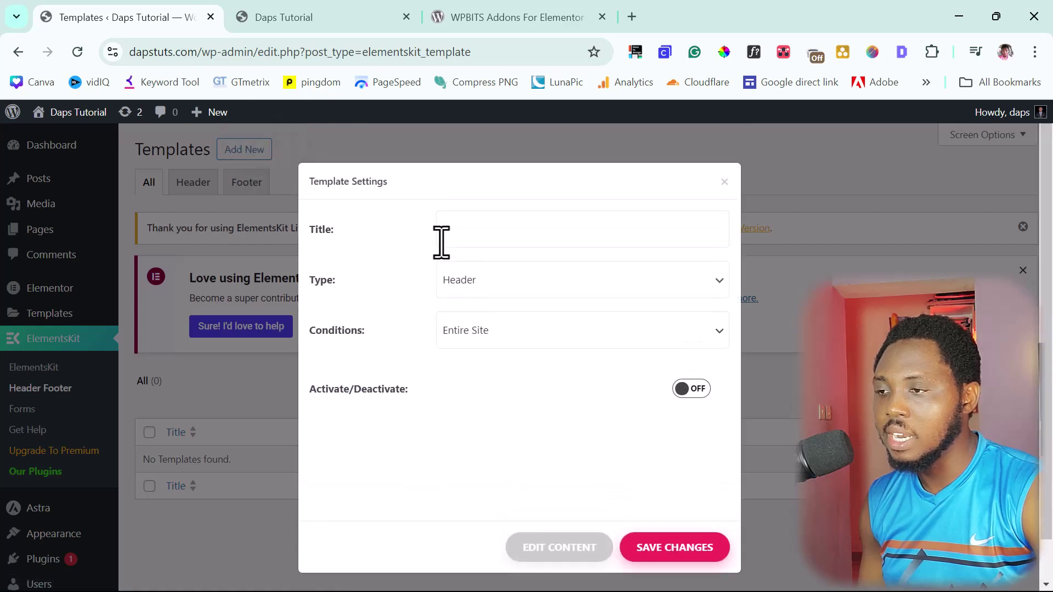
left_click(450, 226)
type("Header")
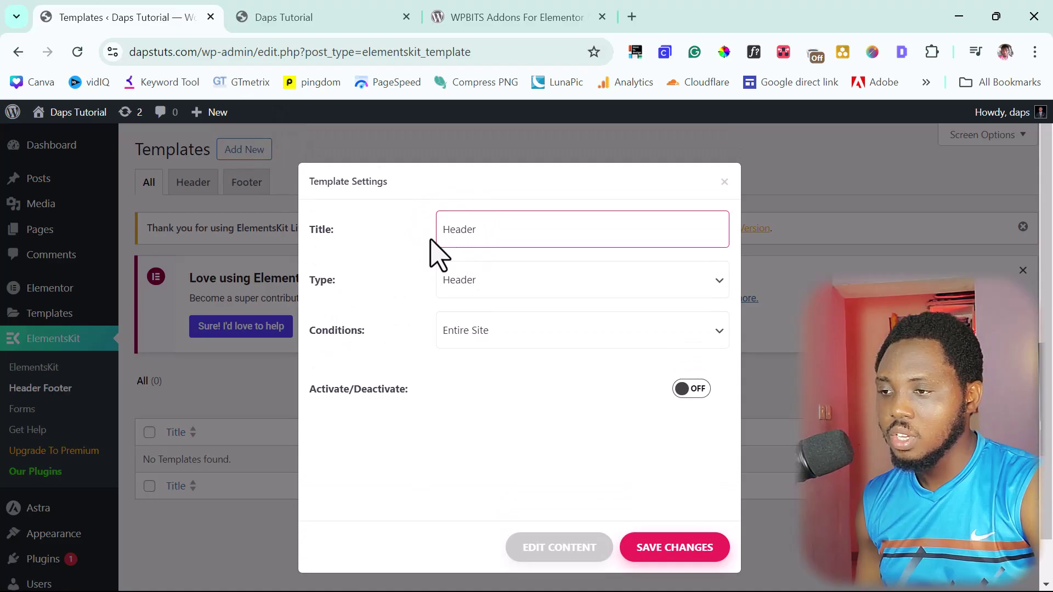
left_click(478, 285)
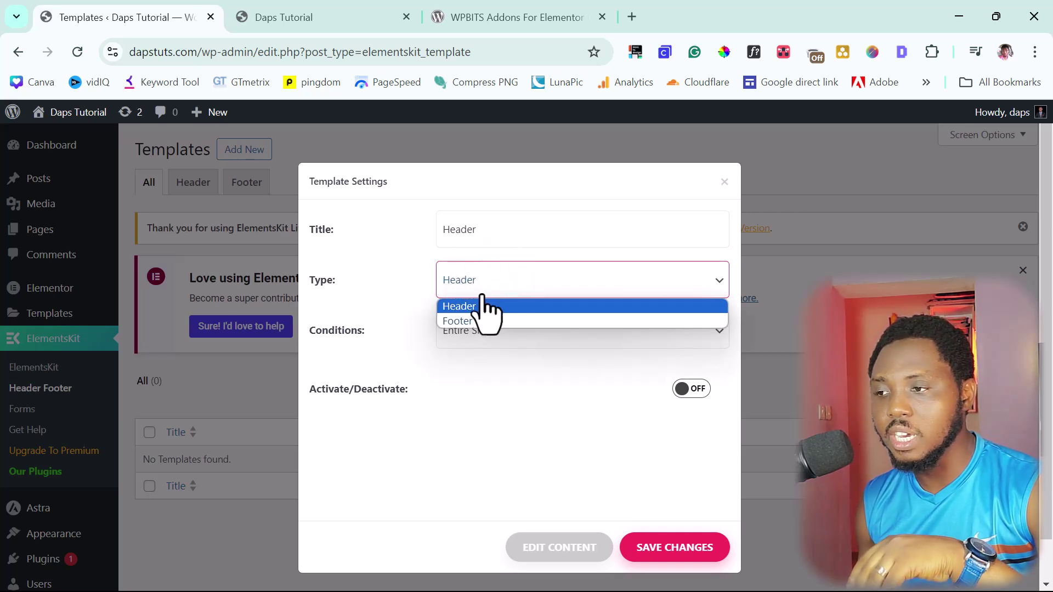
left_click(474, 289)
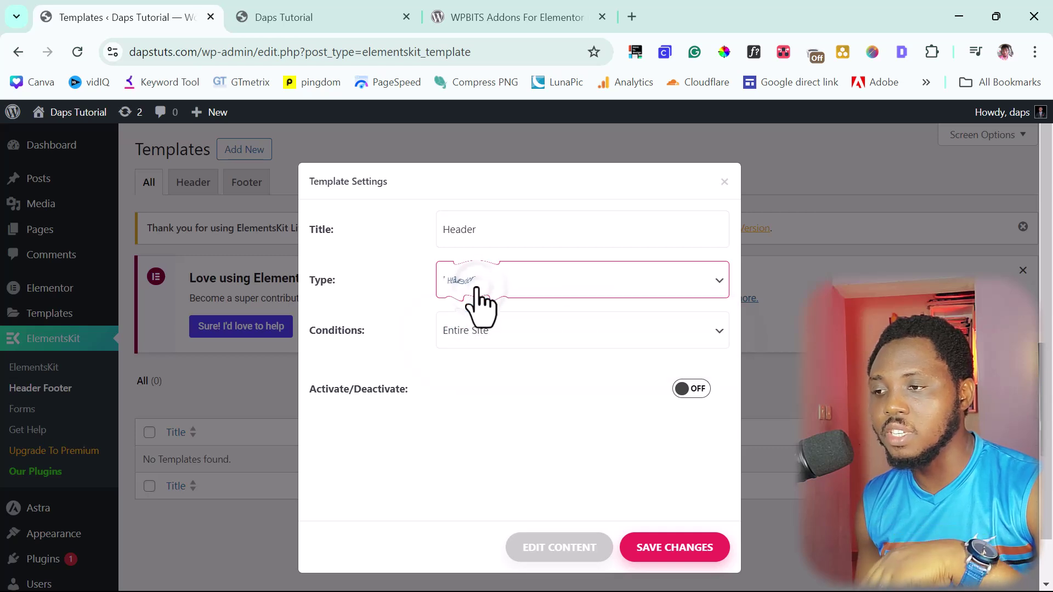
left_click(491, 344)
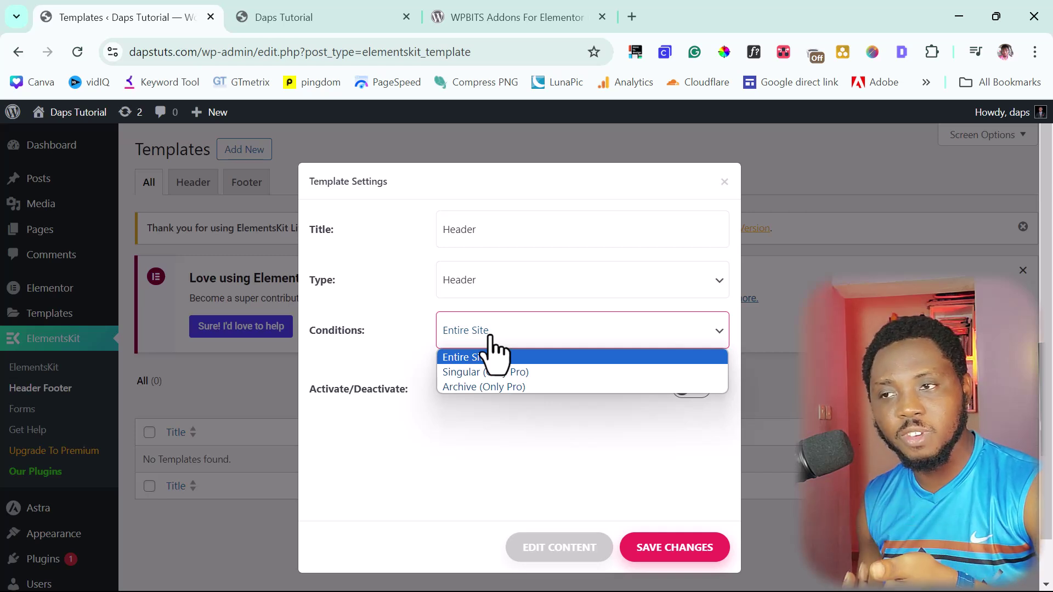
left_click(496, 330)
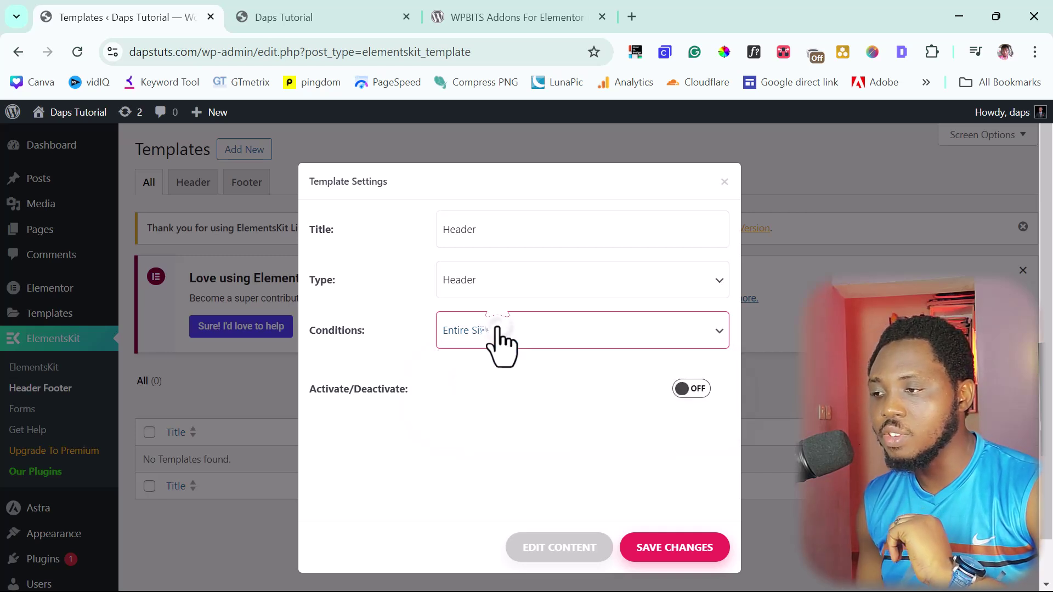
left_click(701, 389)
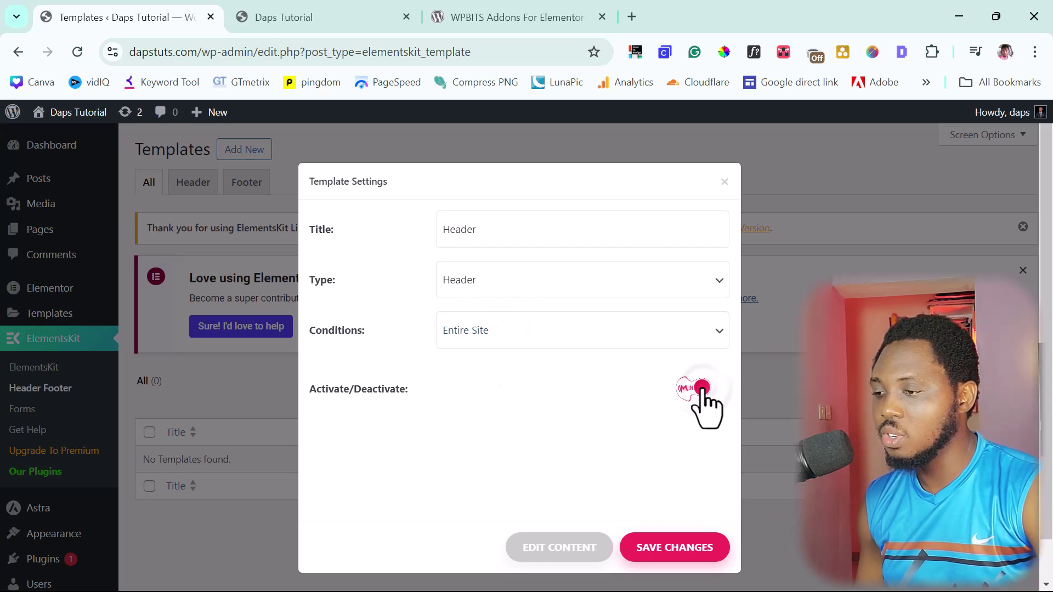
left_click(677, 547)
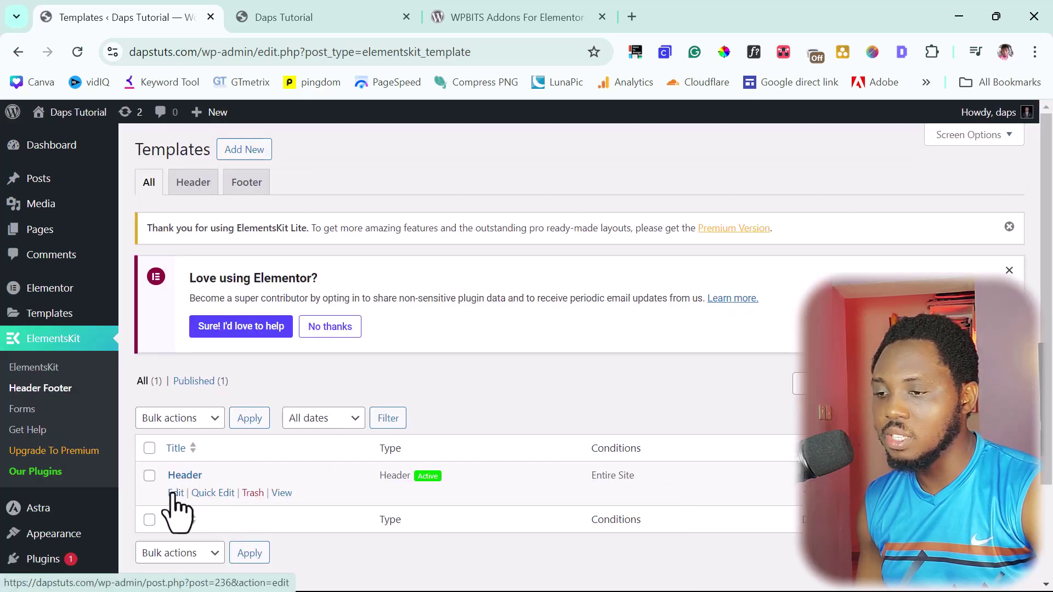
Open the Header template's content for editing and insert the ready-made Header – Section 3 from the ElementsKit library
left_click(175, 493)
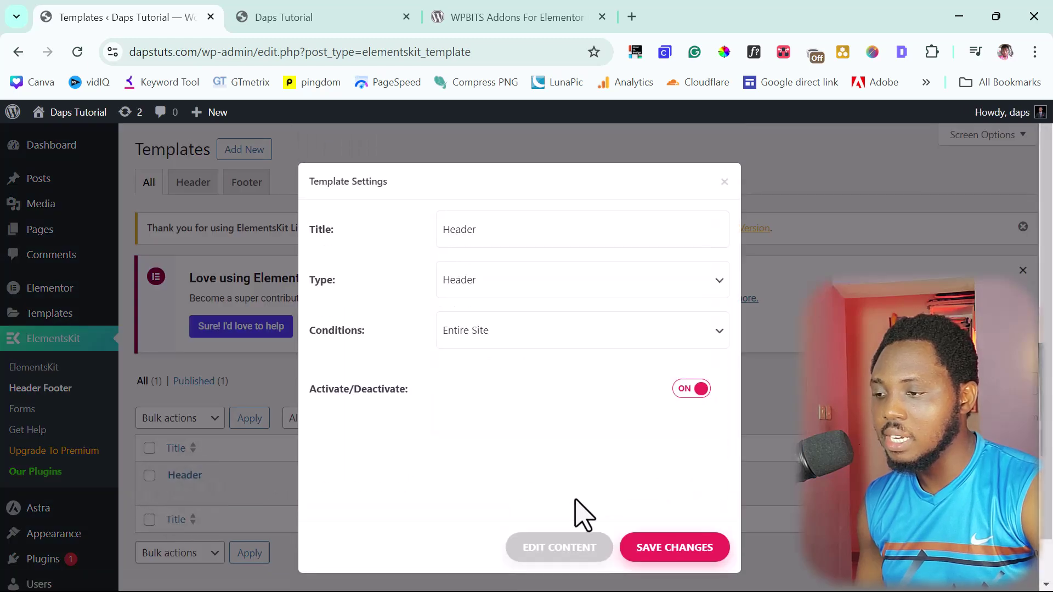
left_click(560, 548)
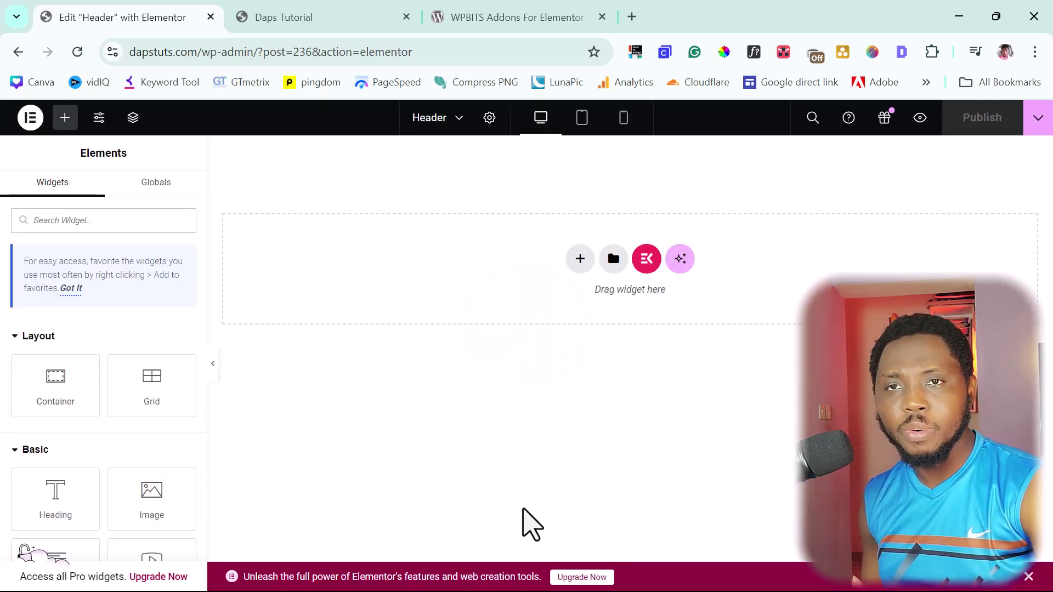
left_click(647, 269)
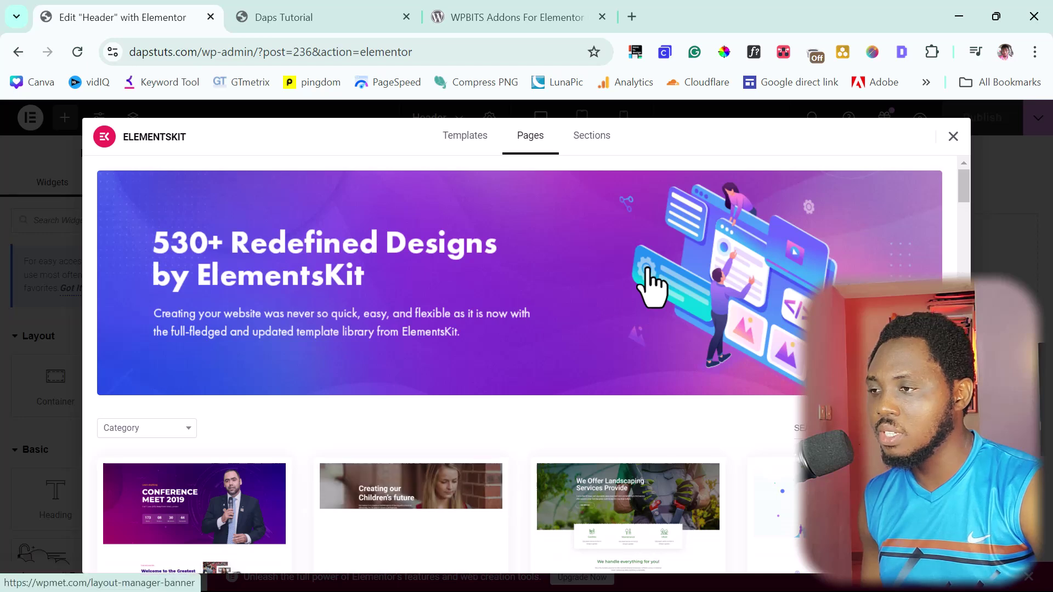
left_click(598, 145)
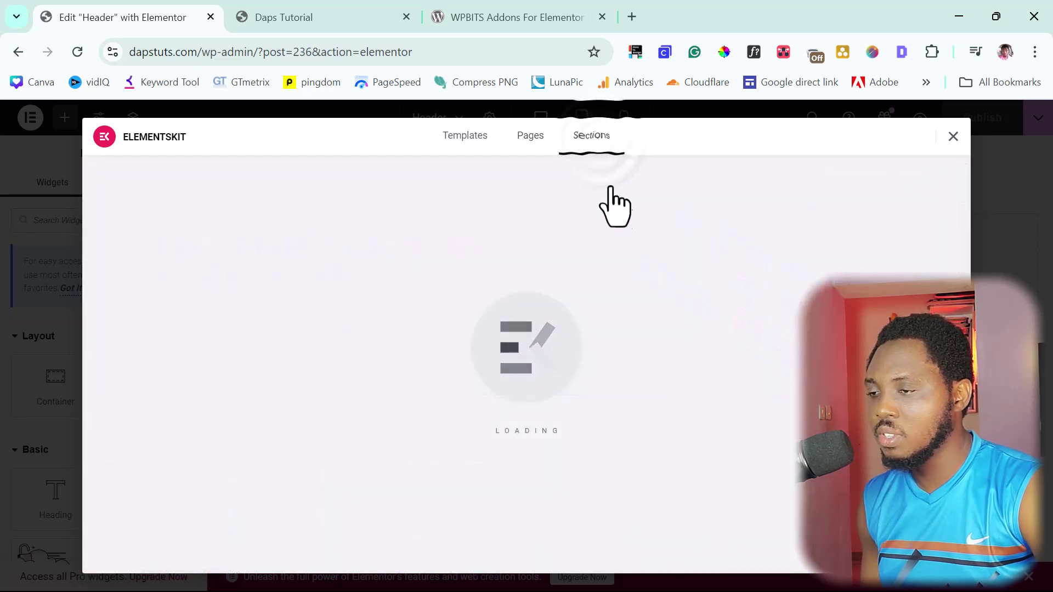
scroll(683, 406, "down", 3)
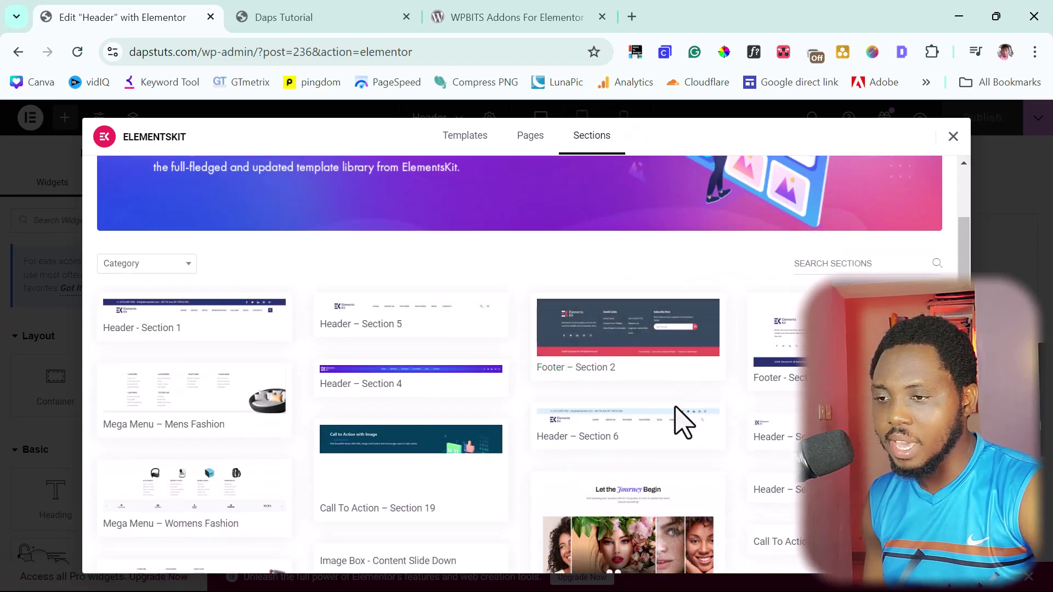
mouse_move(679, 420)
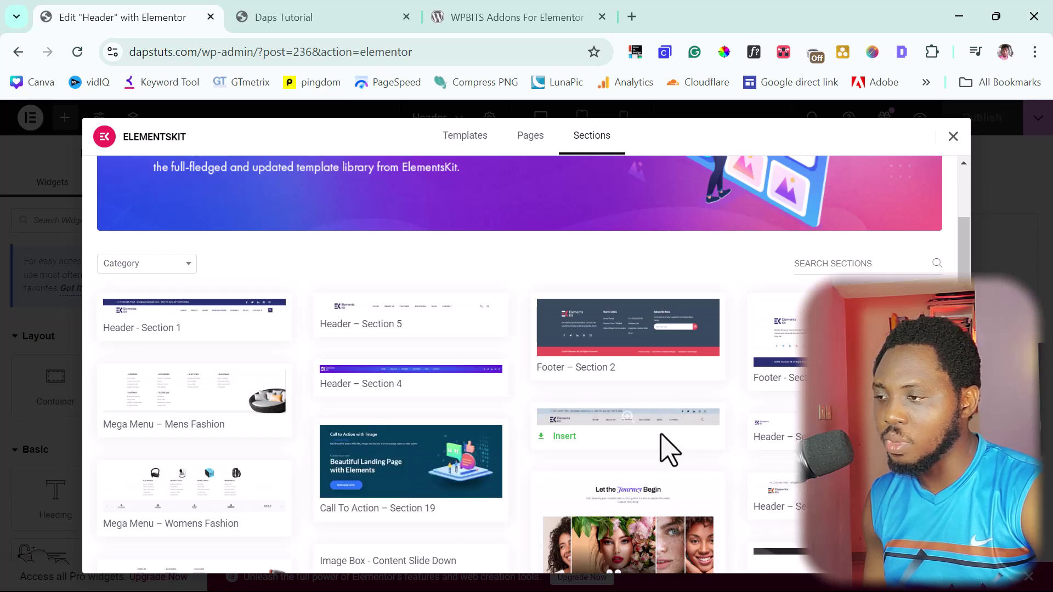
mouse_move(151, 318)
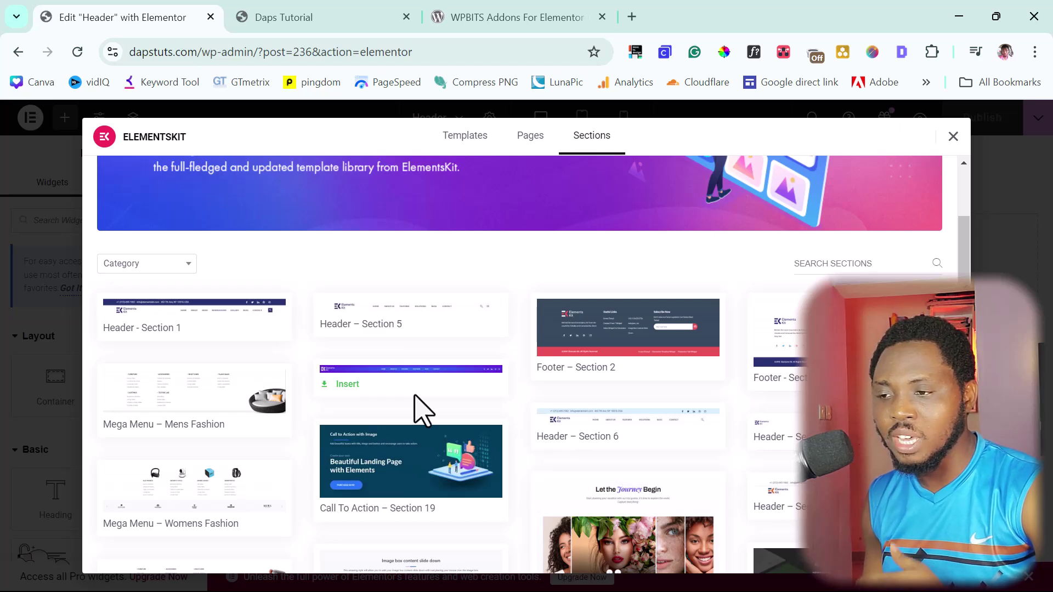
scroll(415, 396, "down", 3)
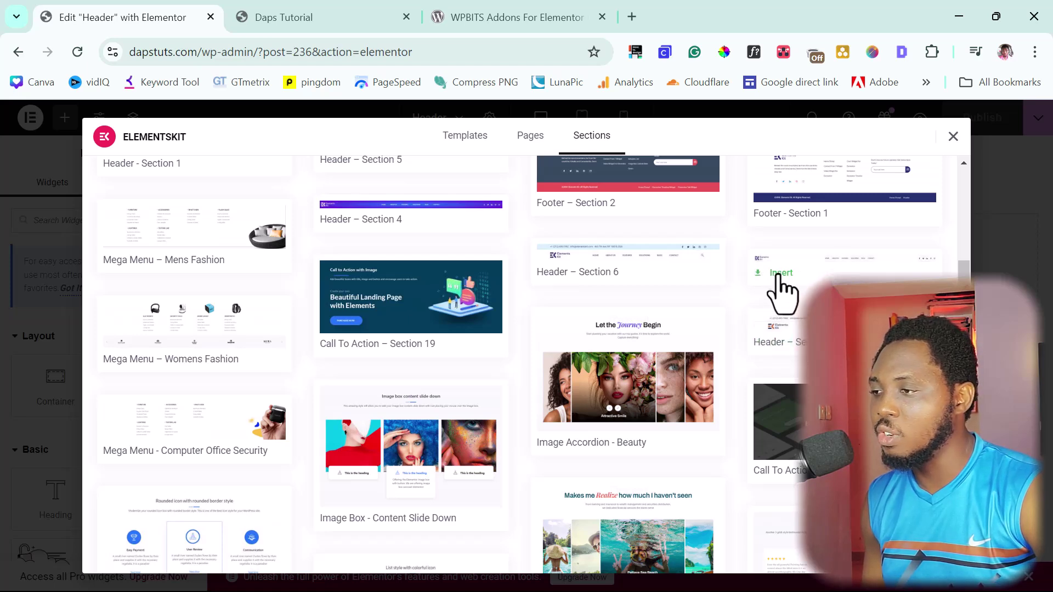
left_click(779, 272)
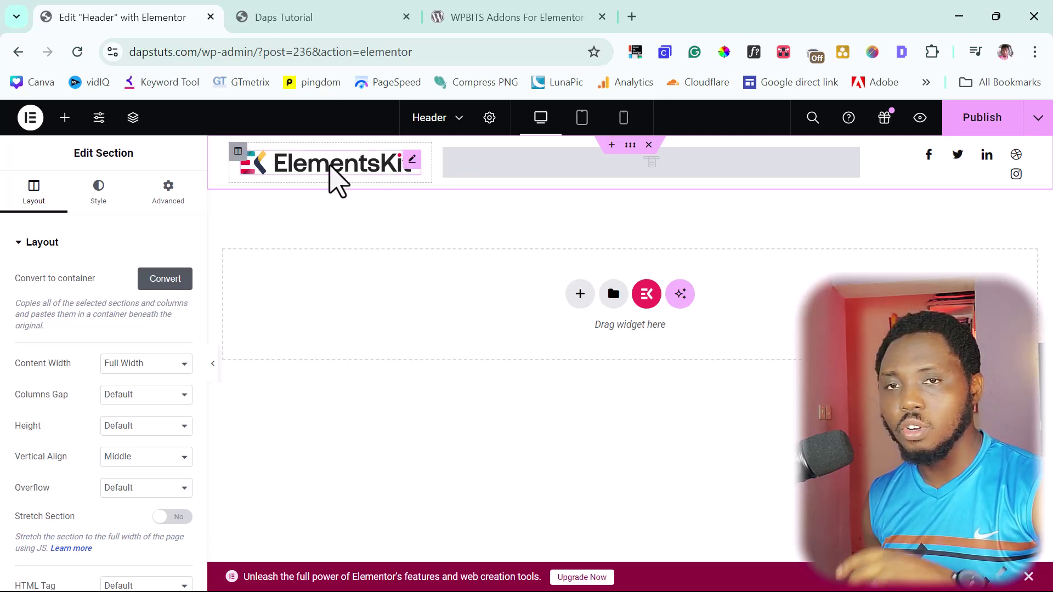
Assign the Daps menu to the header's ElementsKit Nav Menu widget, preview the Home mega menu, and publish the template
left_click(579, 174)
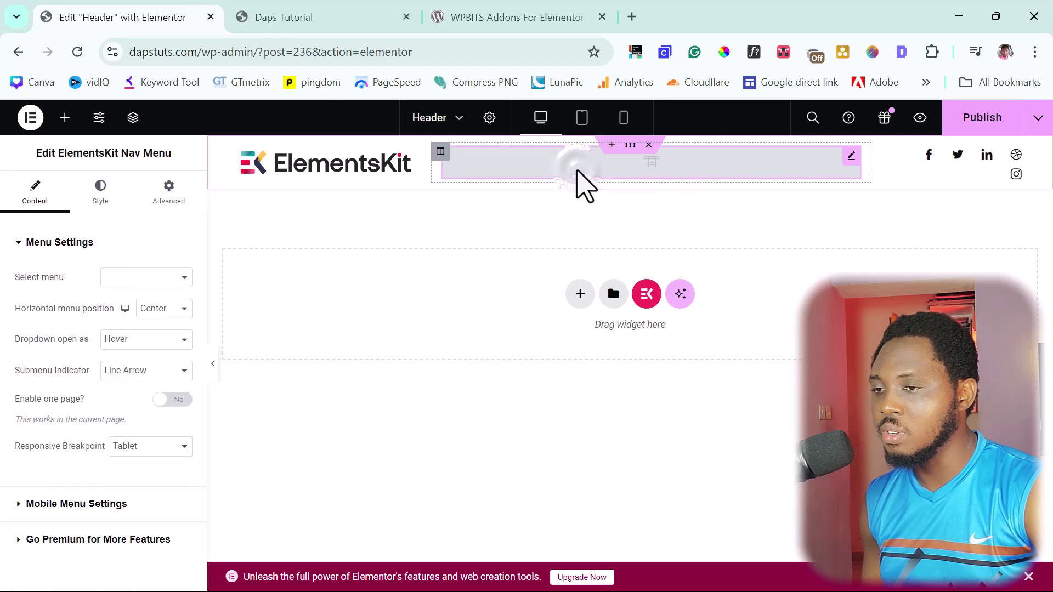
left_click(130, 284)
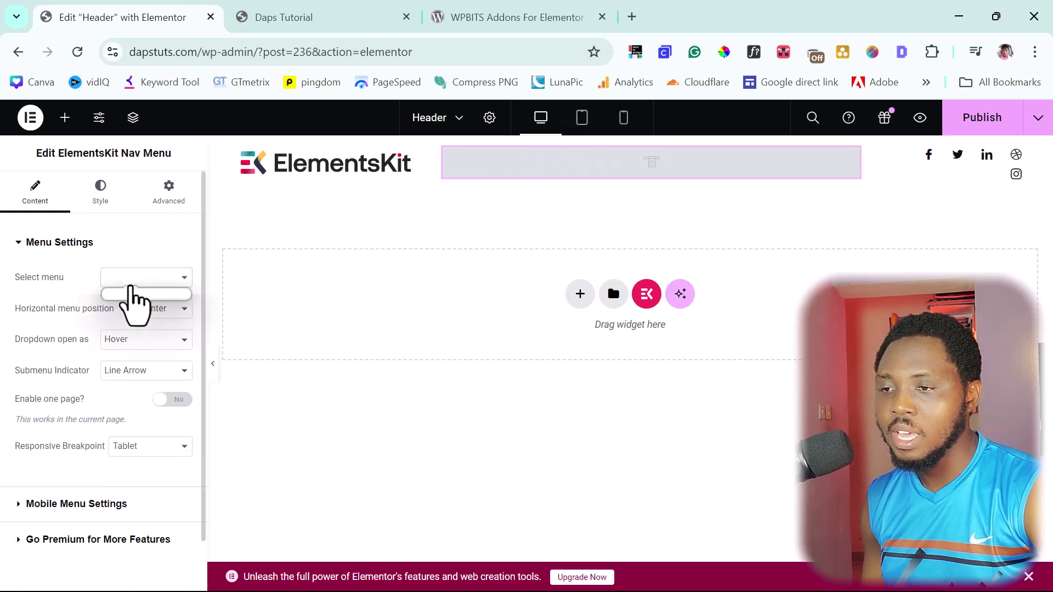
left_click(134, 294)
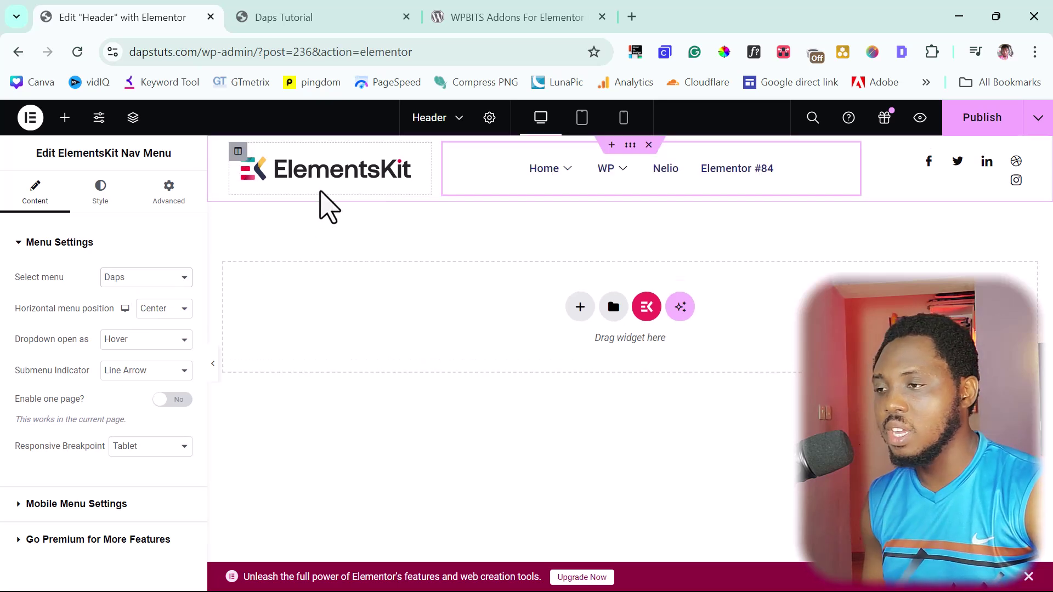
mouse_move(549, 188)
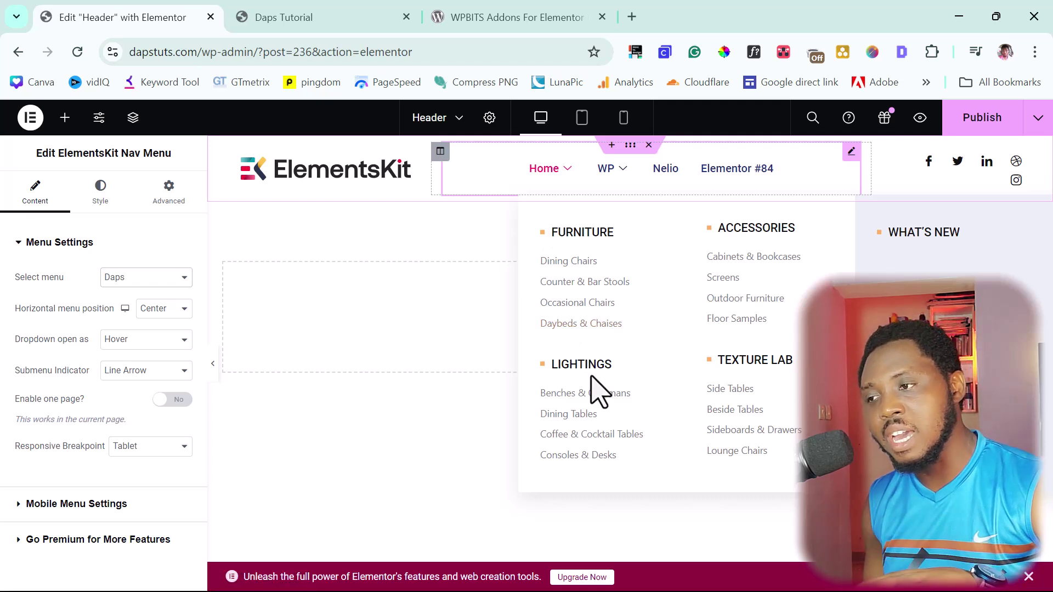
left_click(982, 116)
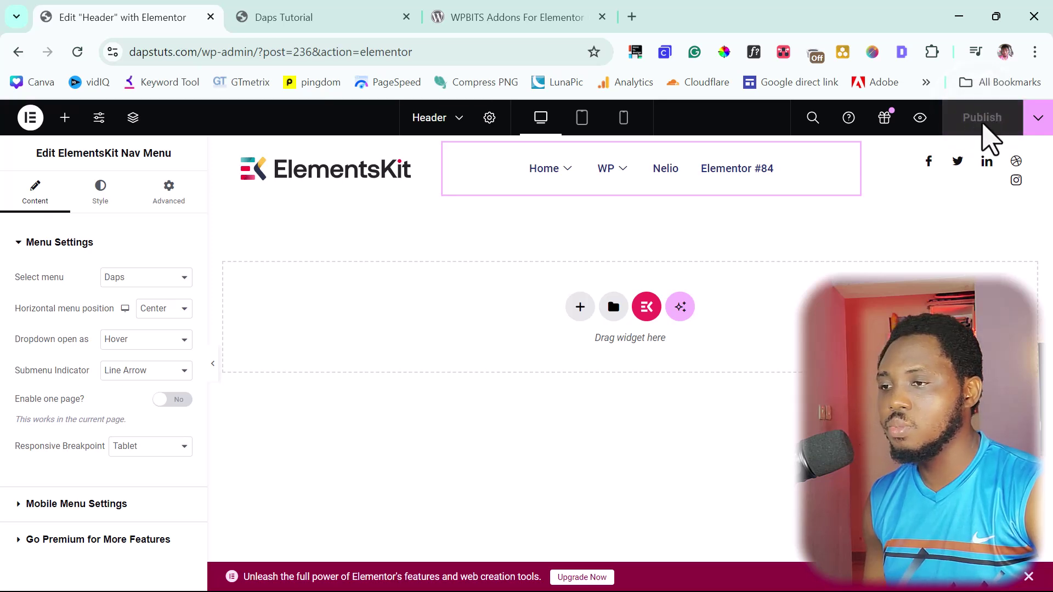
Reload the live Daps Tutorial site and check the Home item's mega menu in the new header
left_click(328, 22)
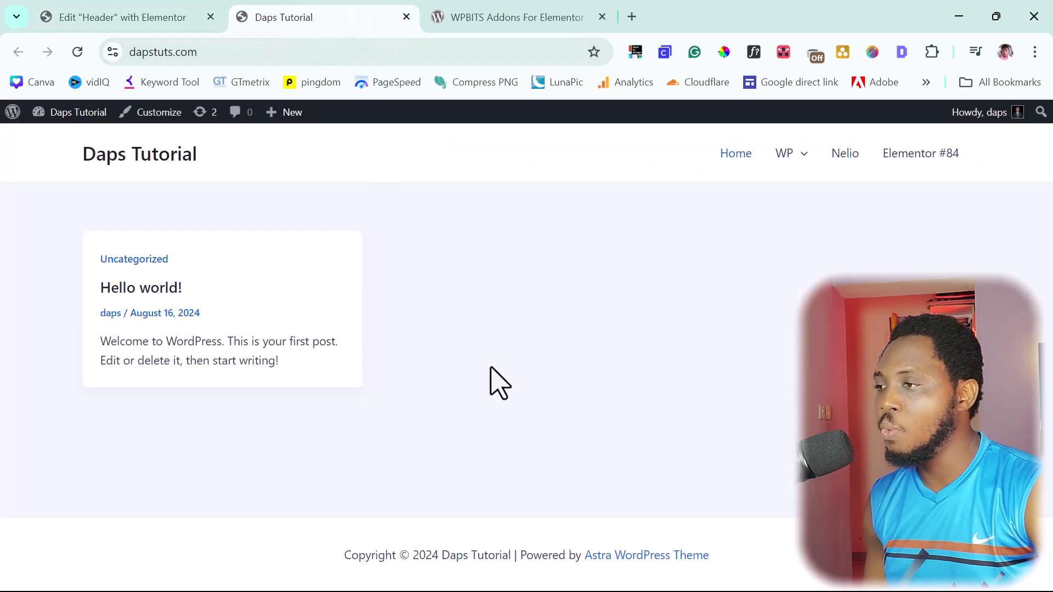
left_click(77, 51)
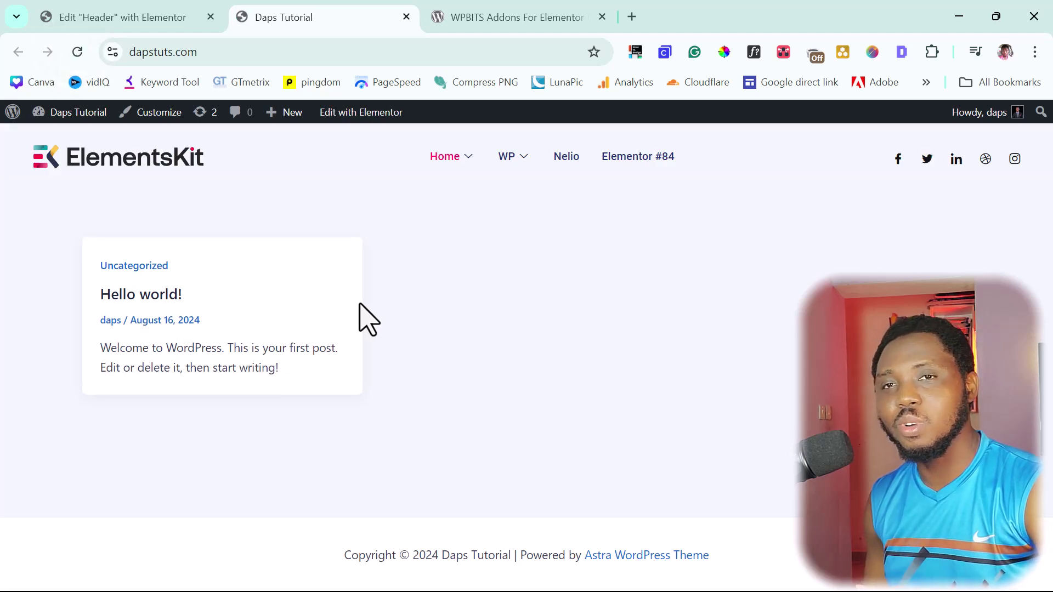
mouse_move(449, 159)
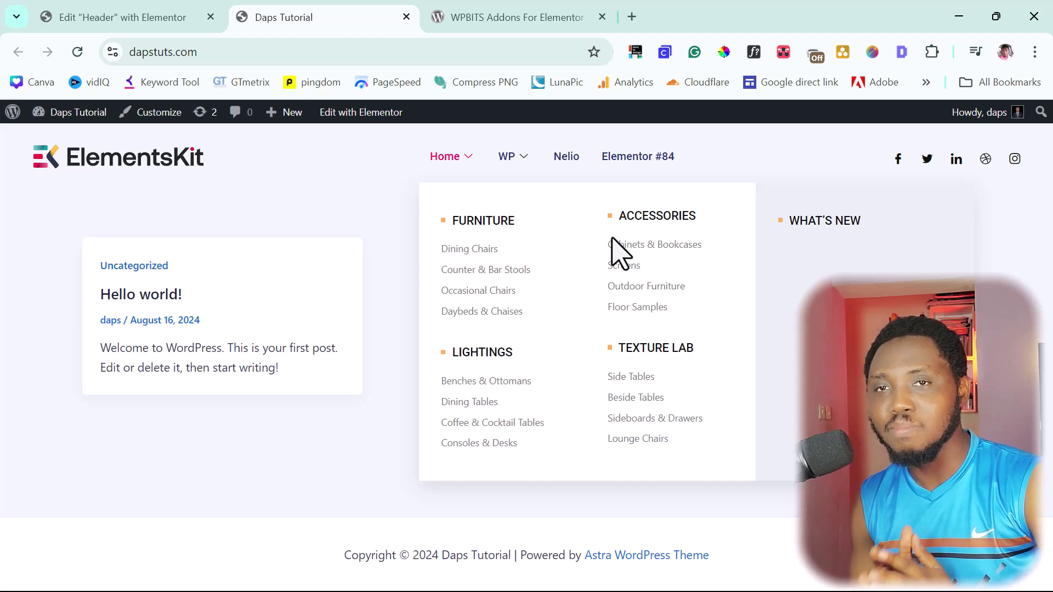
Return to the Header template and browse the ElementsKit section library's mega menu and header designs, then close it
left_click(169, 20)
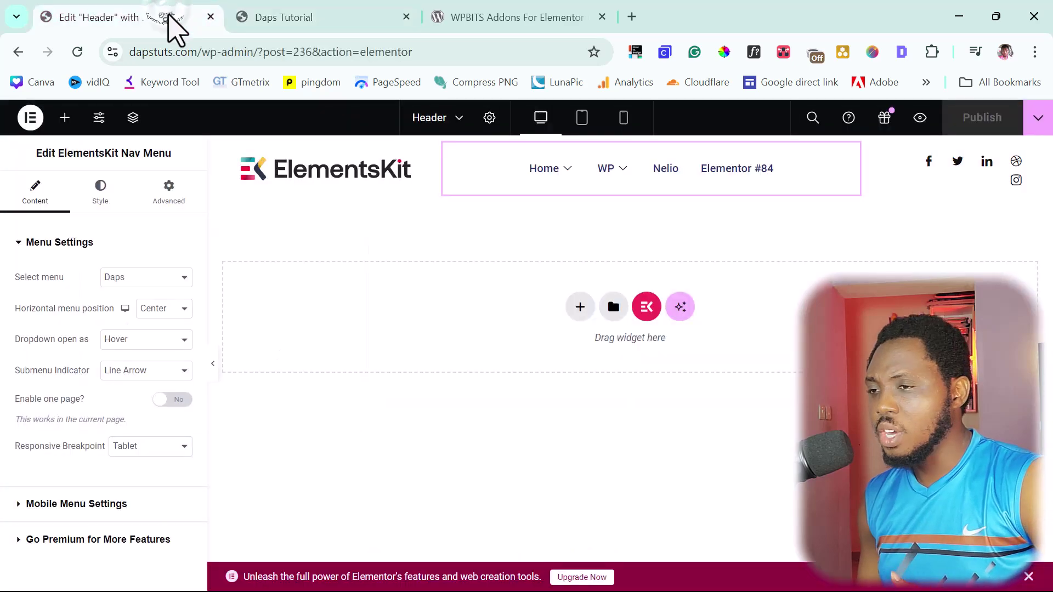
left_click(645, 308)
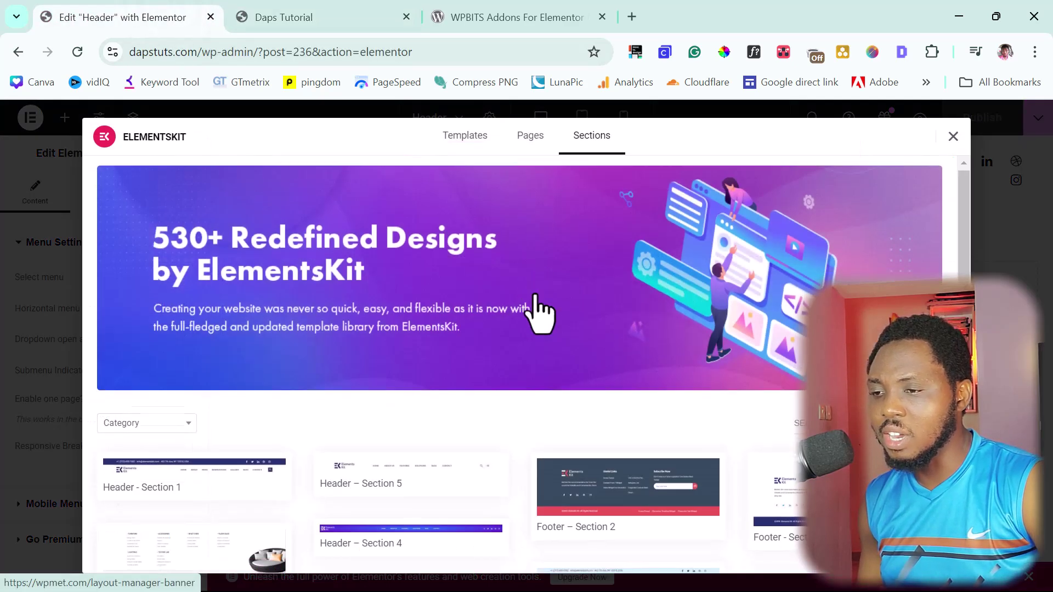
scroll(538, 312, "down", 5)
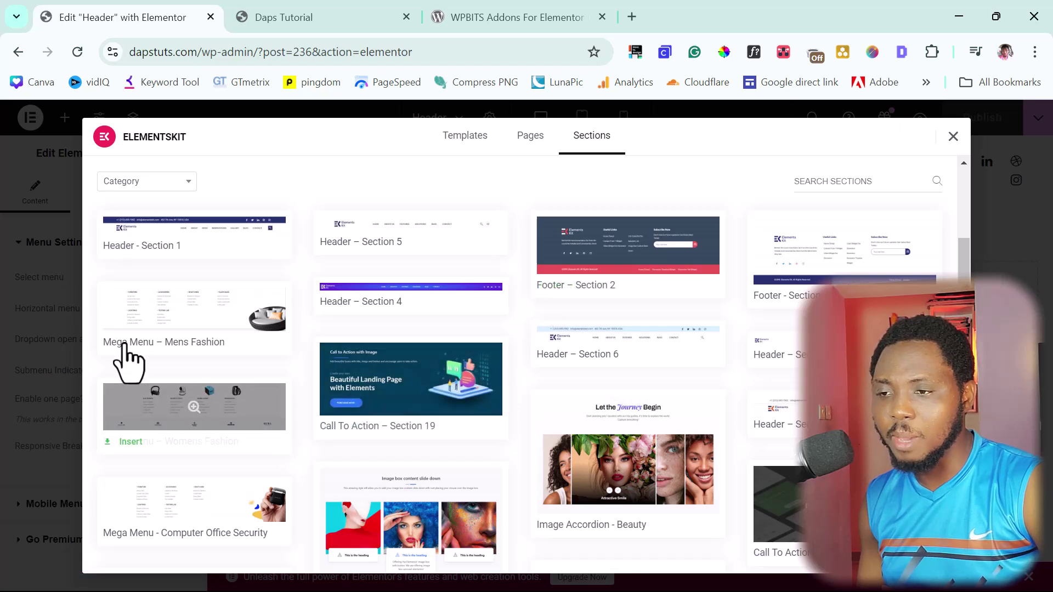
scroll(796, 331, "down", 3)
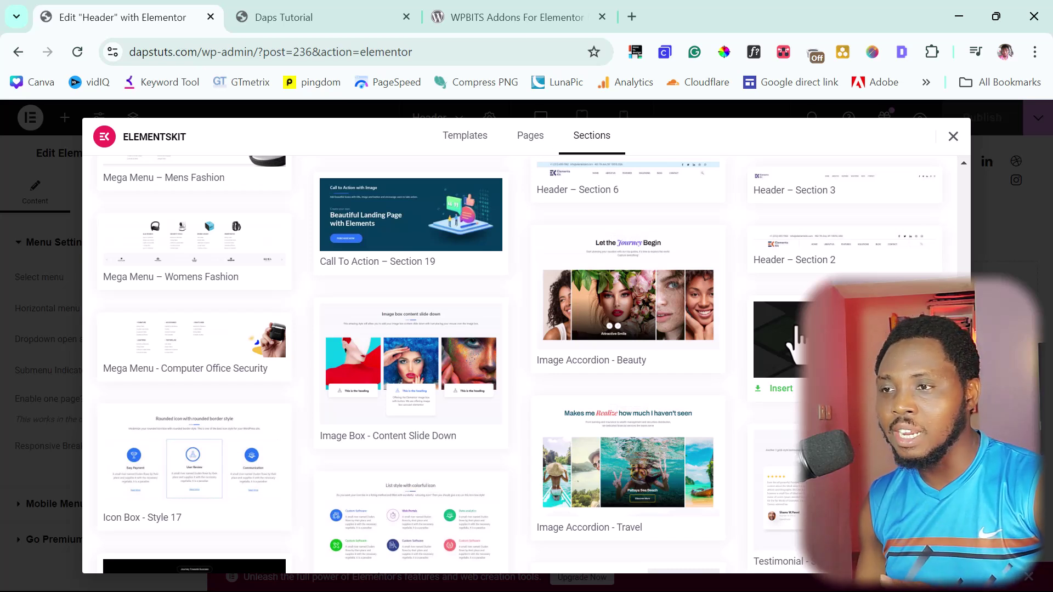
left_click(953, 137)
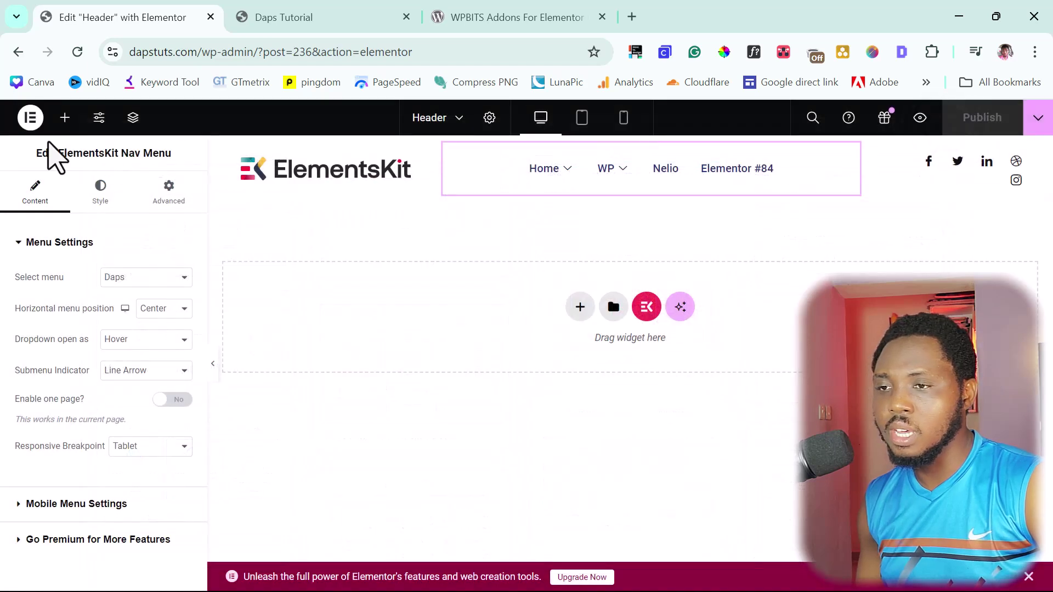
Exit the Elementor editor to WordPress and examine the Mega Menu option on the Nelio item in the Menus page
left_click(30, 119)
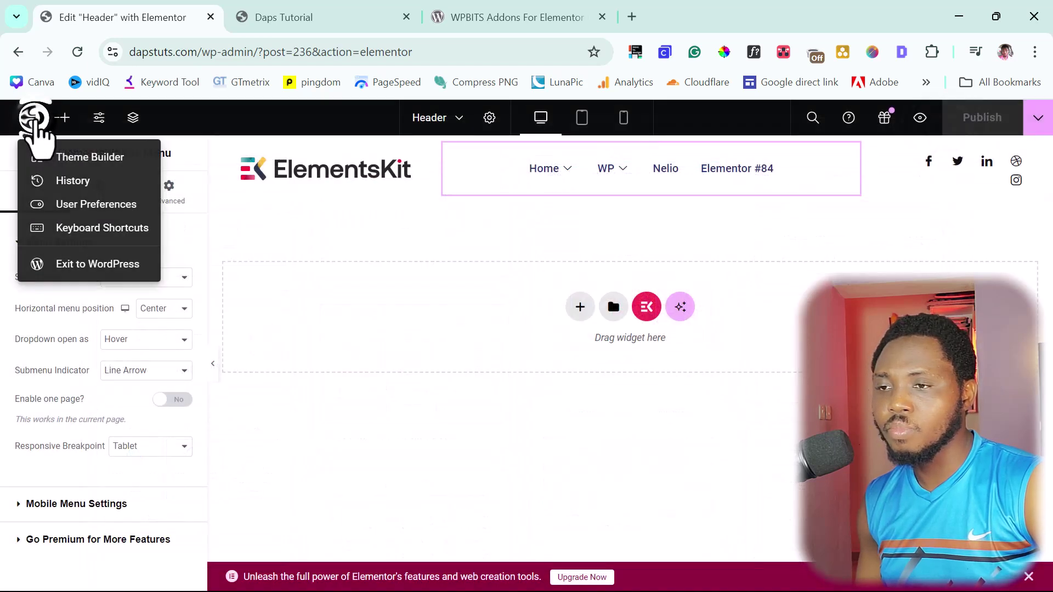
left_click(82, 266)
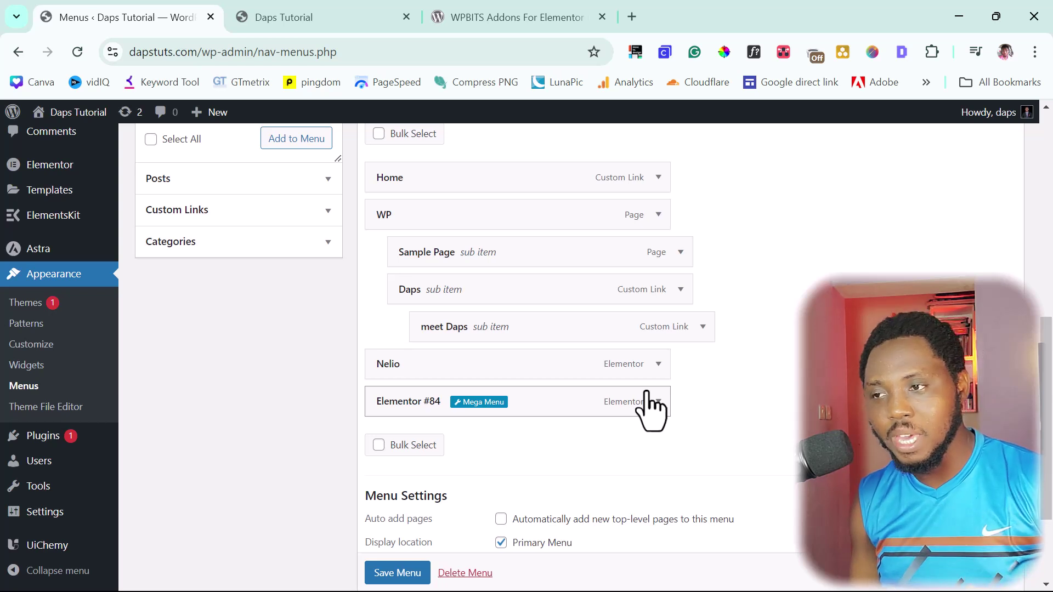
mouse_move(607, 353)
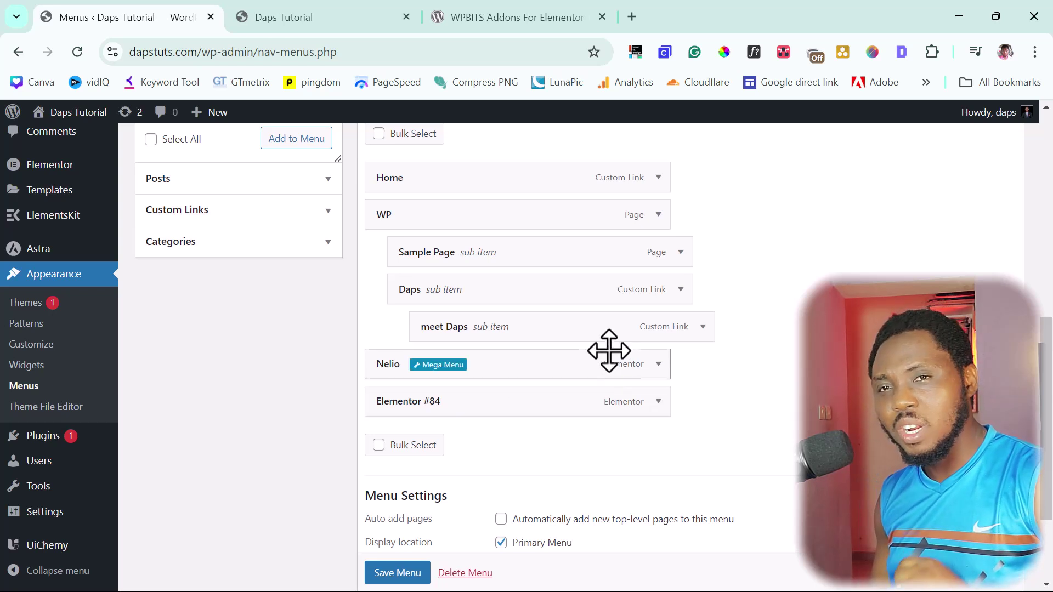
Copy the plugin name "WPBITS Addons For Elementor Page Builder" from its WordPress.org plugin page
left_click(518, 15)
scroll(329, 324, "down", 3)
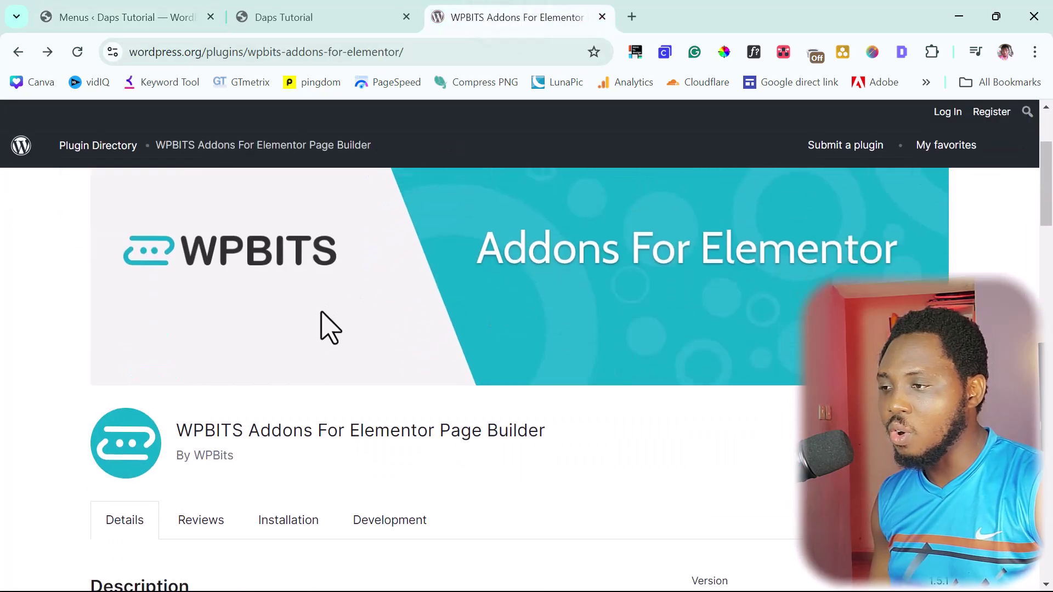
scroll(324, 324, "up", 2)
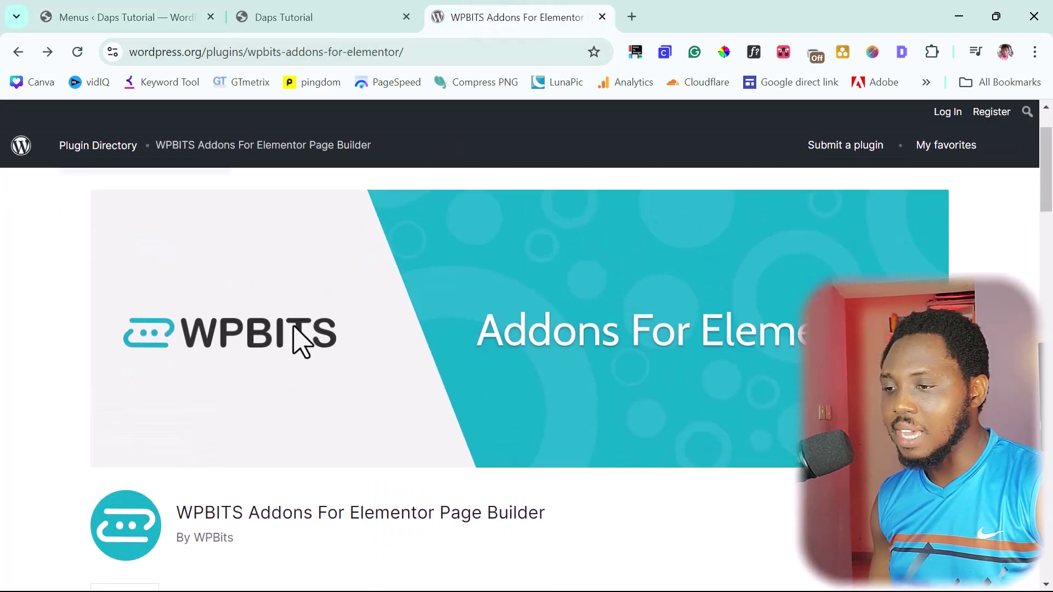
scroll(325, 388, "down", 2)
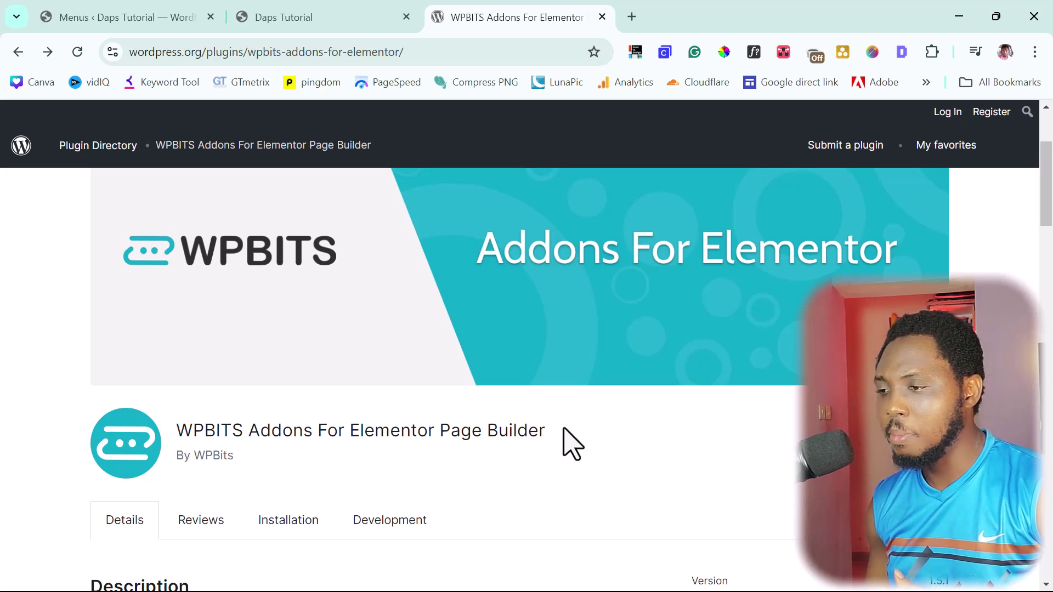
left_click_drag(551, 437, 192, 431)
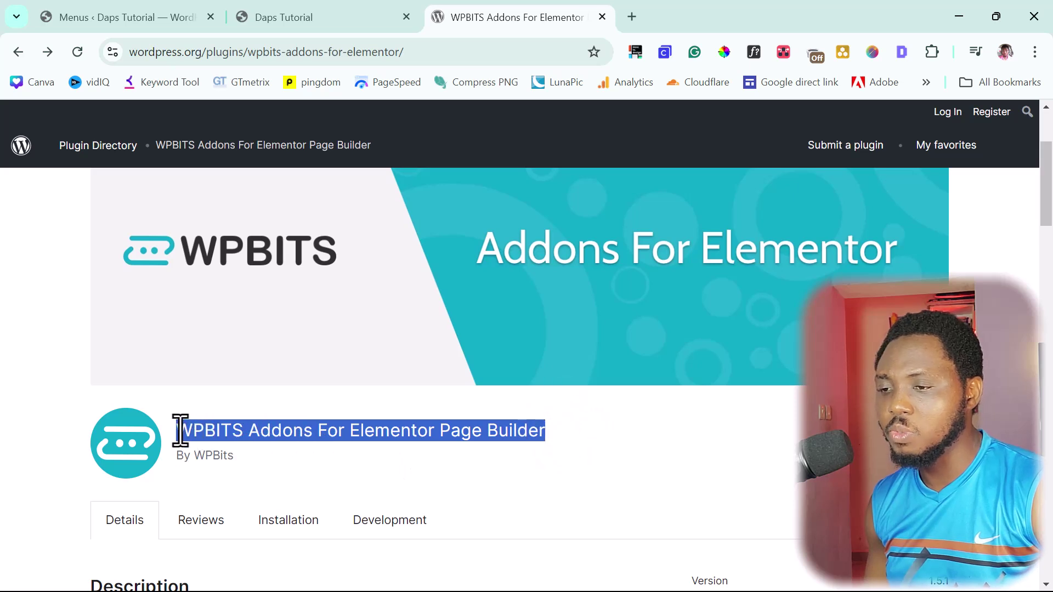
right_click(203, 424)
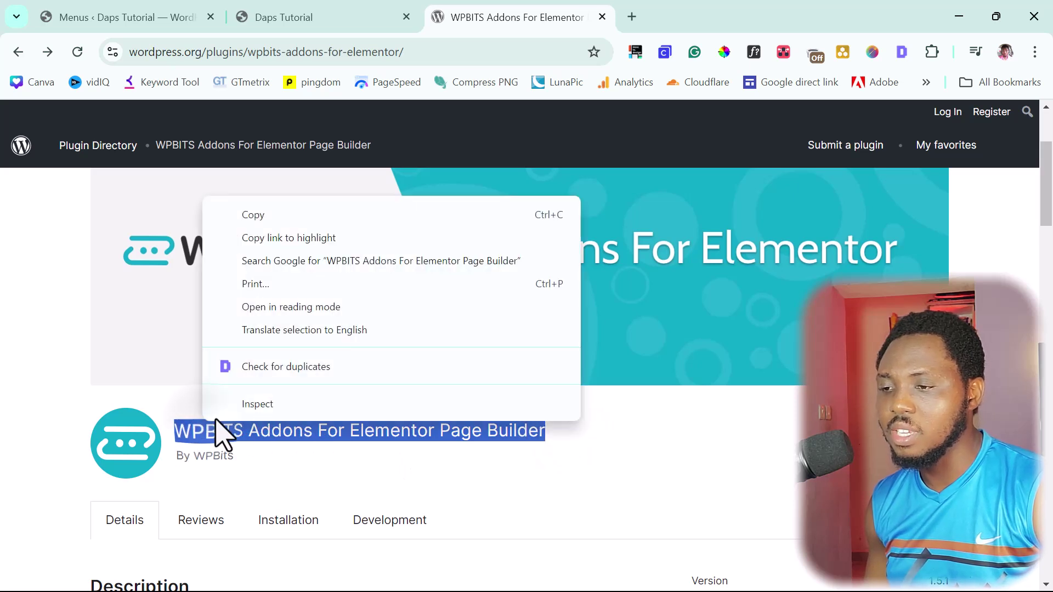
left_click(257, 215)
Search the site's Add Plugins page in WordPress for "WPBITS Addons For Elementor Page Builder"
left_click(126, 17)
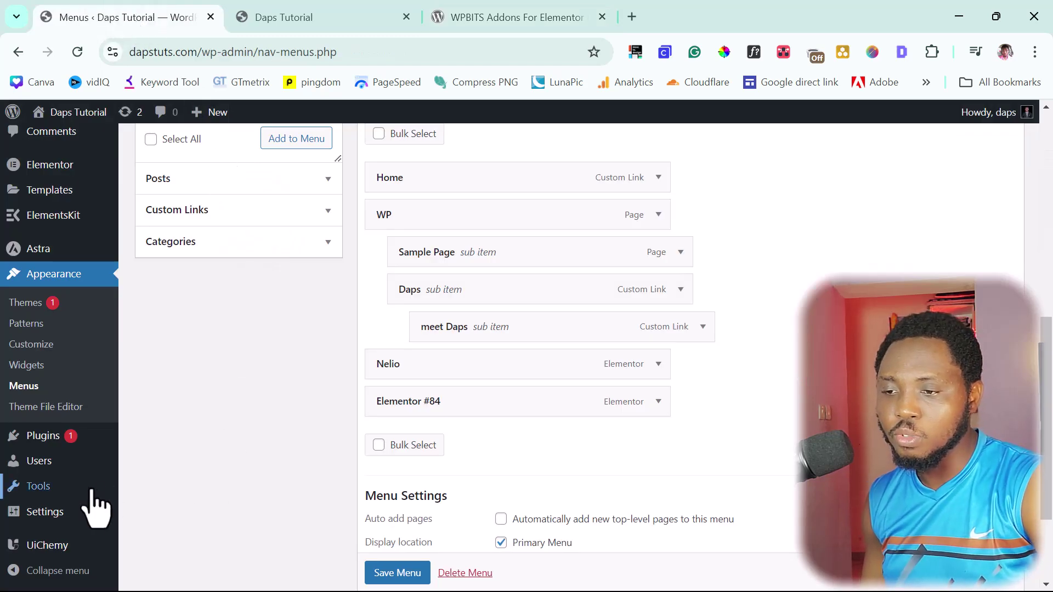
scroll(92, 436, "down", 2)
mouse_move(92, 436)
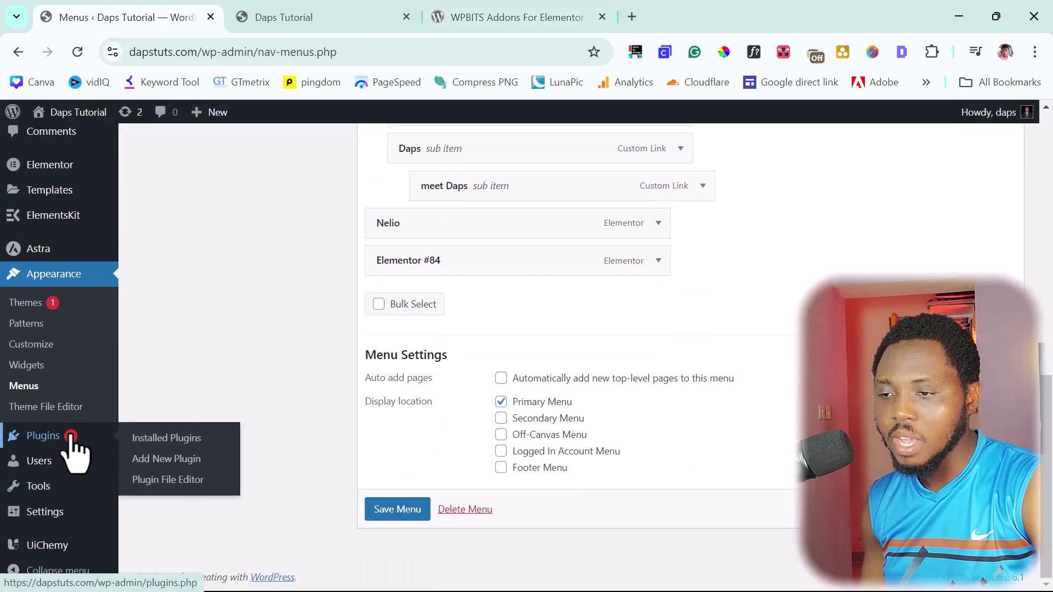
left_click(165, 459)
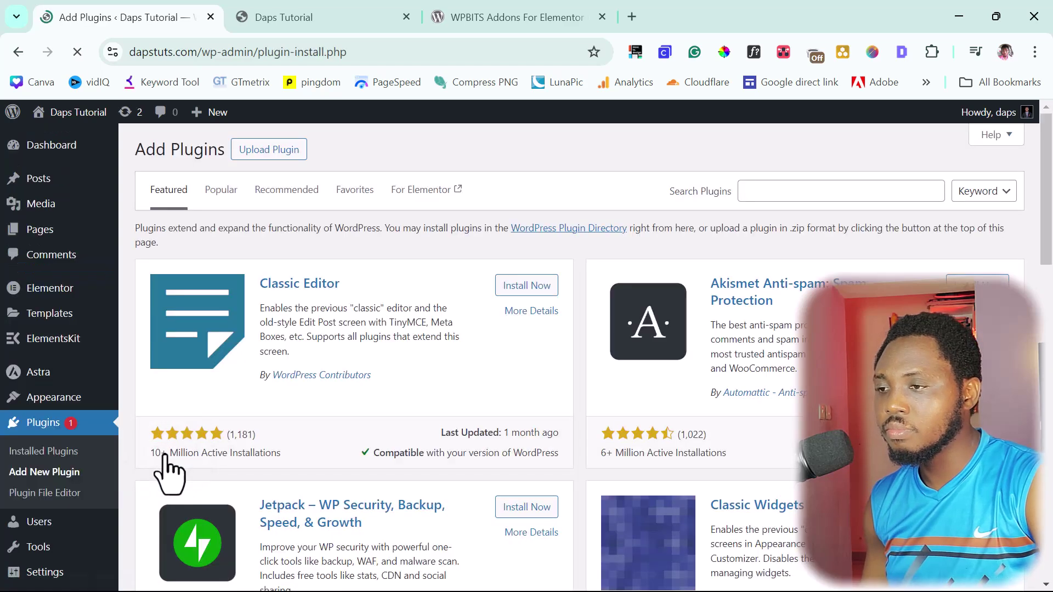
left_click(784, 192)
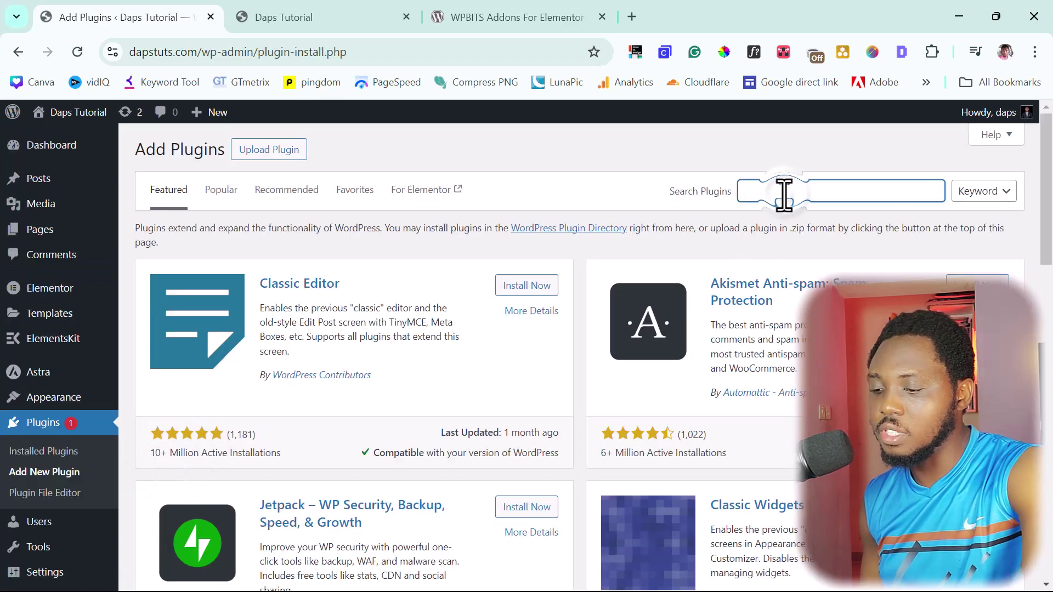
type("WPBITS Addons For Elementor Page Builder")
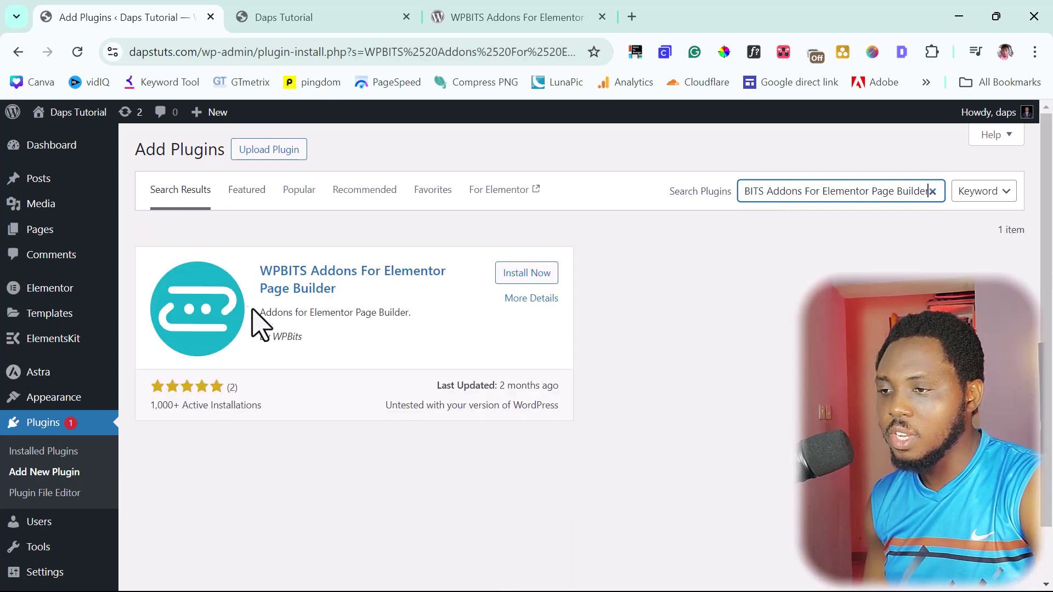
Install and activate the WPBITS Addons For Elementor Page Builder plugin, and skip its update notification opt-in
left_click(518, 274)
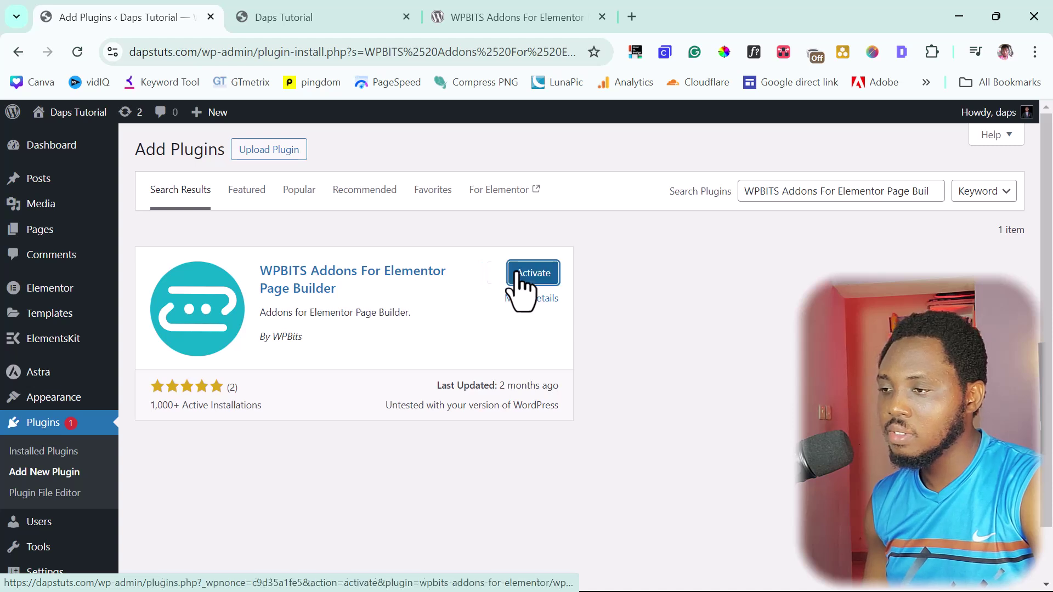
left_click(518, 273)
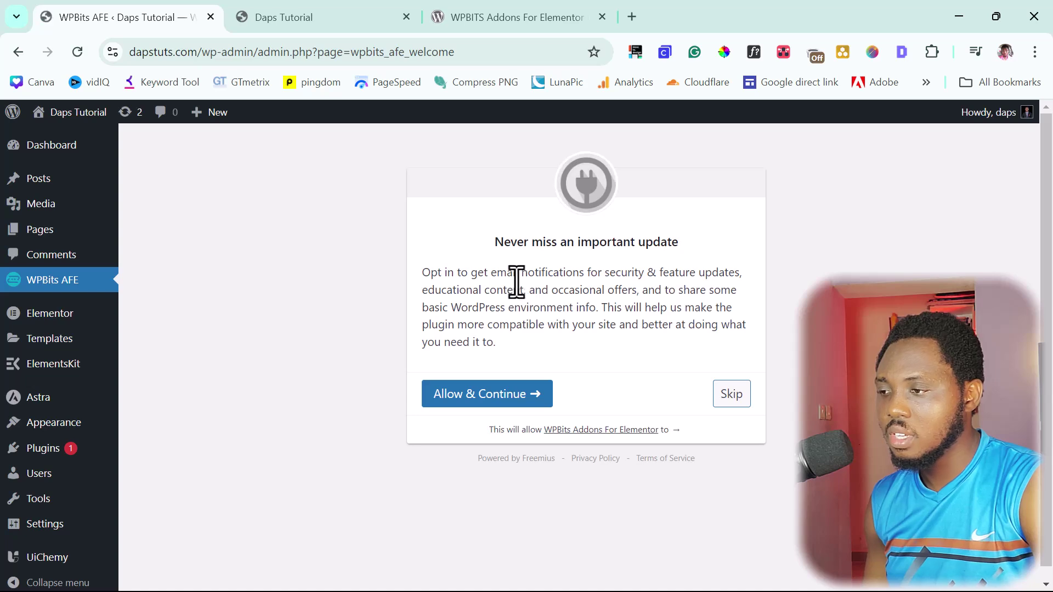
left_click(736, 396)
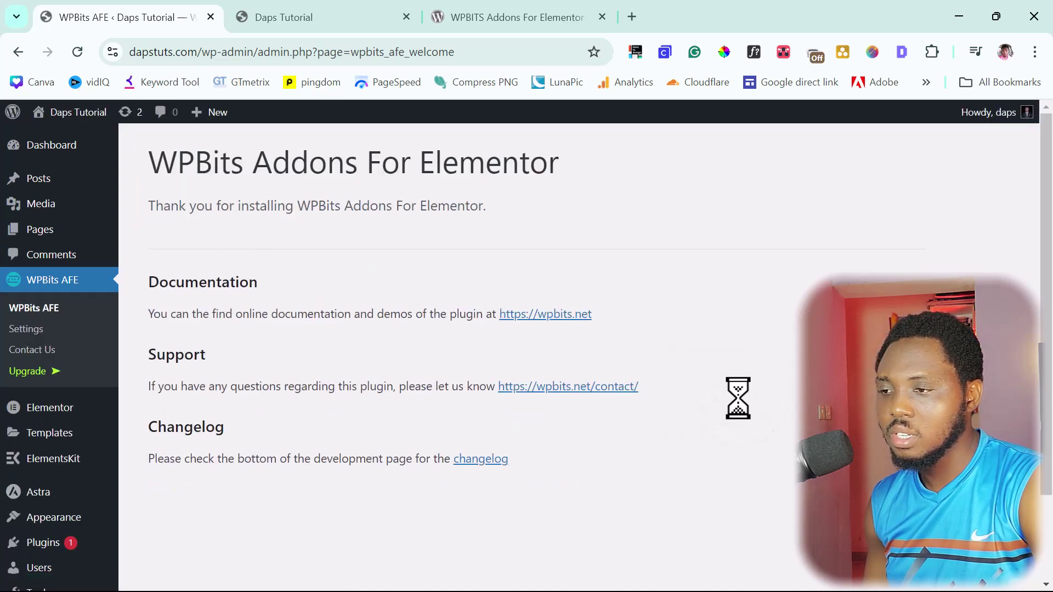
In the WPBits AFE settings, switch off the Heading, Tabs and Photo Gallery elements, try to save, and return to the settings page
left_click(23, 329)
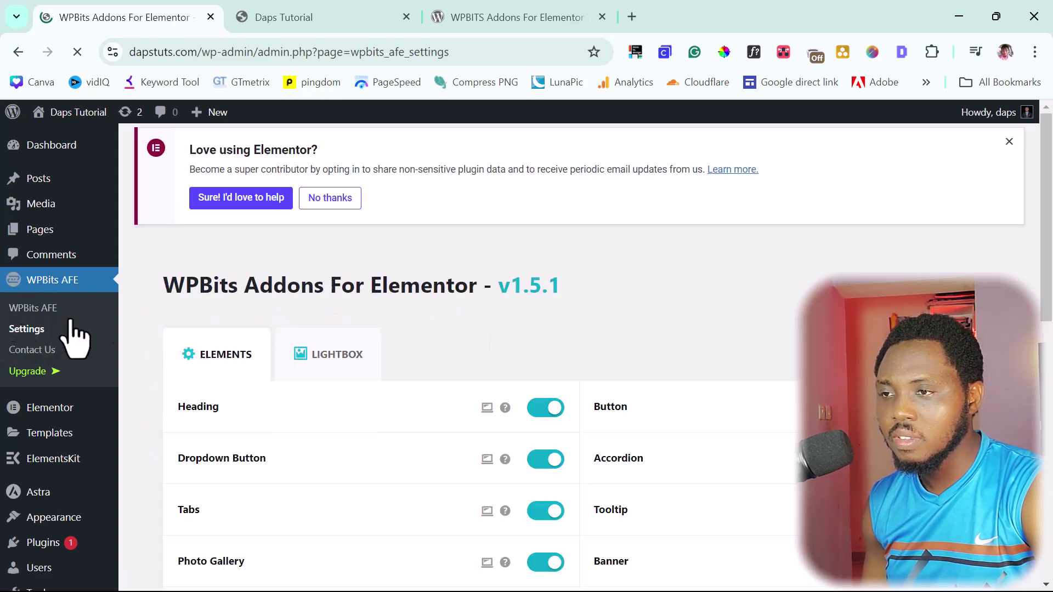
scroll(719, 219, "down", 2)
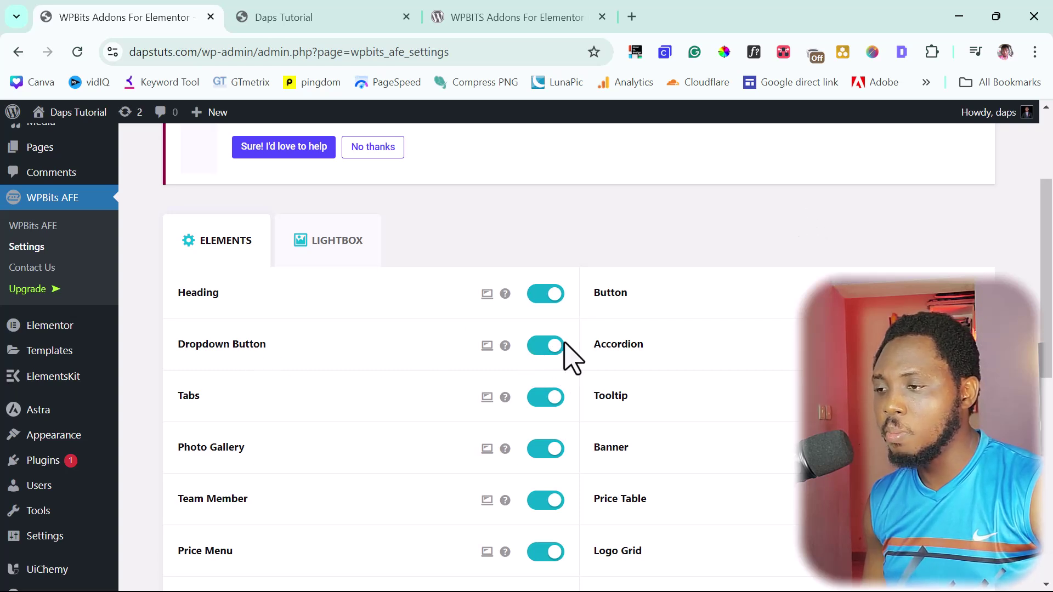
left_click(538, 295)
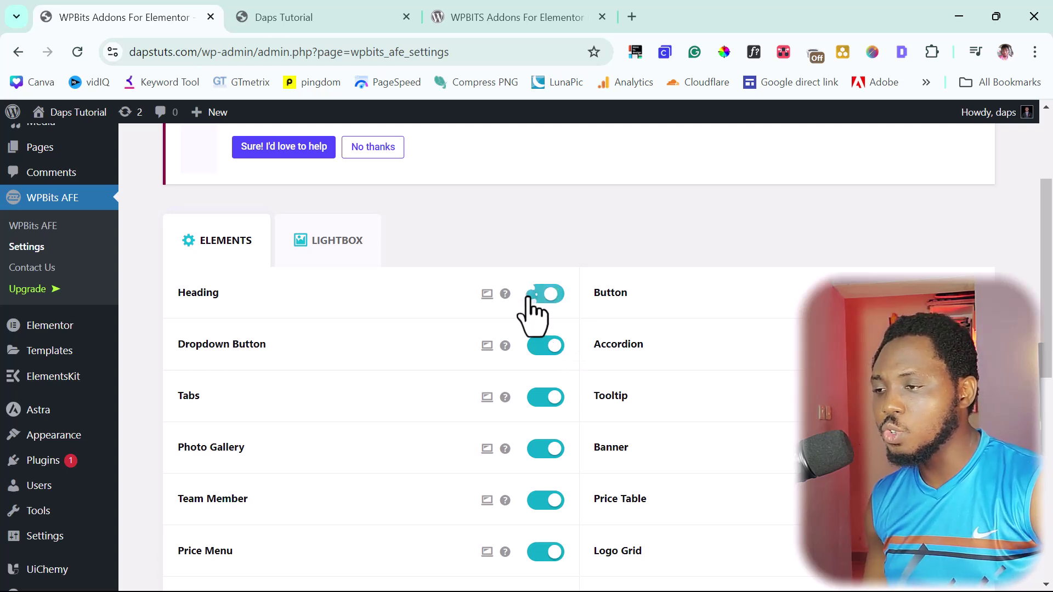
left_click(533, 400)
left_click(540, 449)
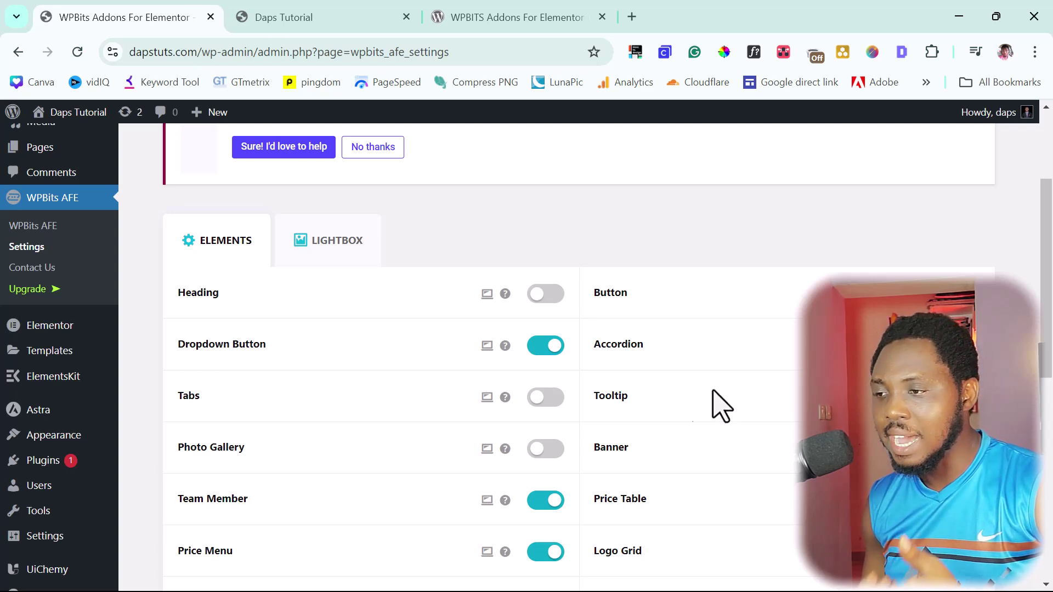
scroll(642, 420, "down", 9)
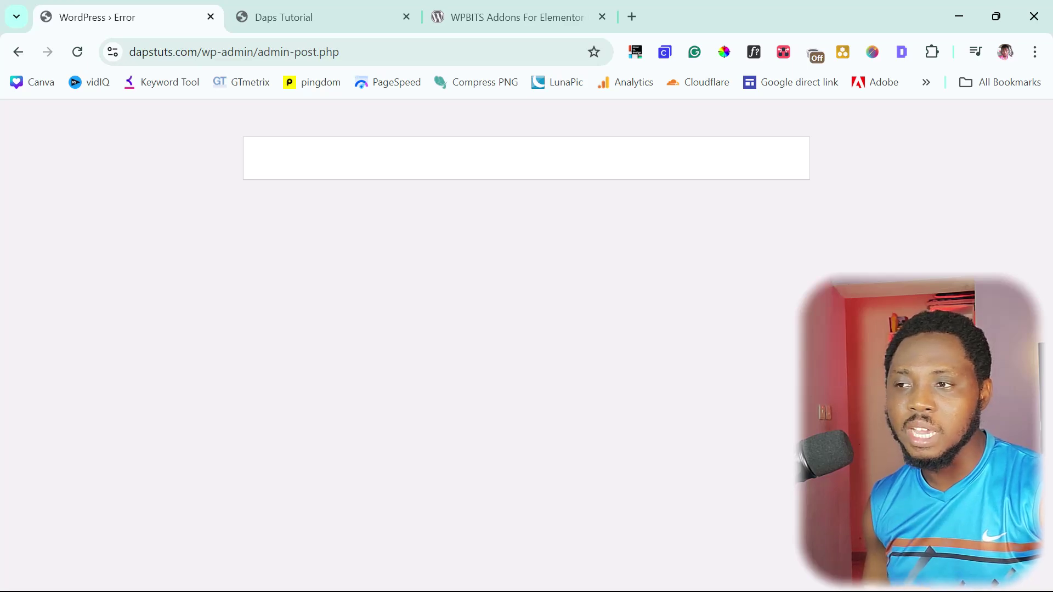
key("alt+Left")
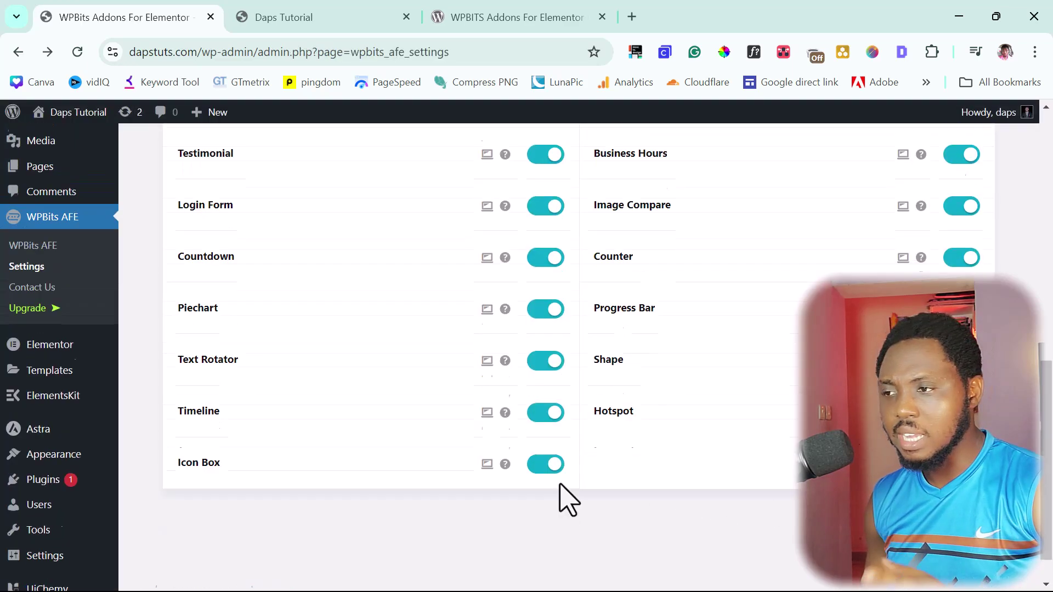
scroll(559, 496, "up", 9)
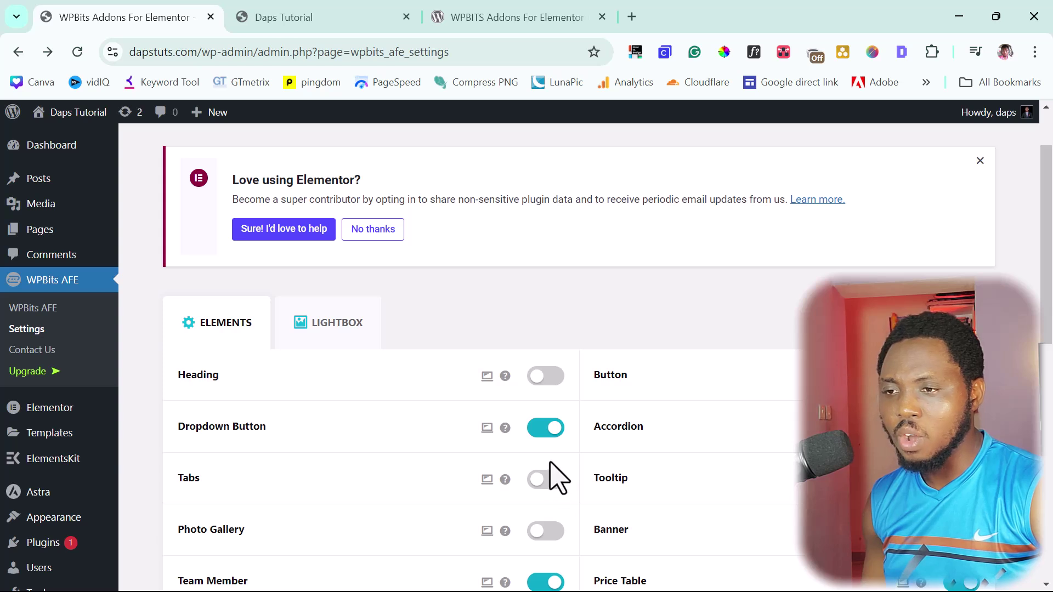
Create a new page with Elementor and insert the Accordion Demo #1 section from the WPBITS template library
mouse_move(23, 233)
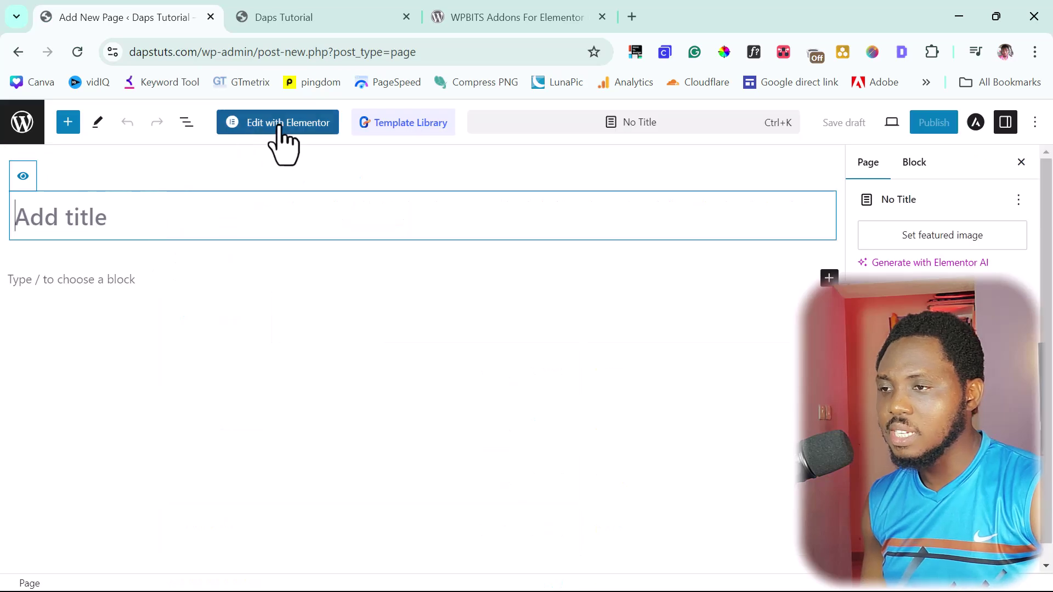
left_click(280, 125)
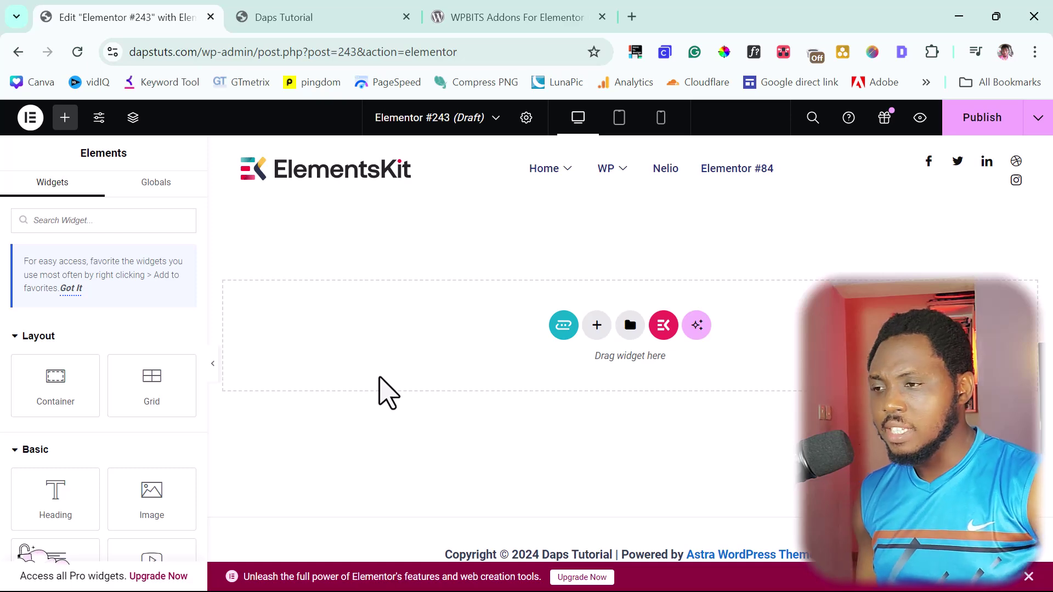
left_click(561, 323)
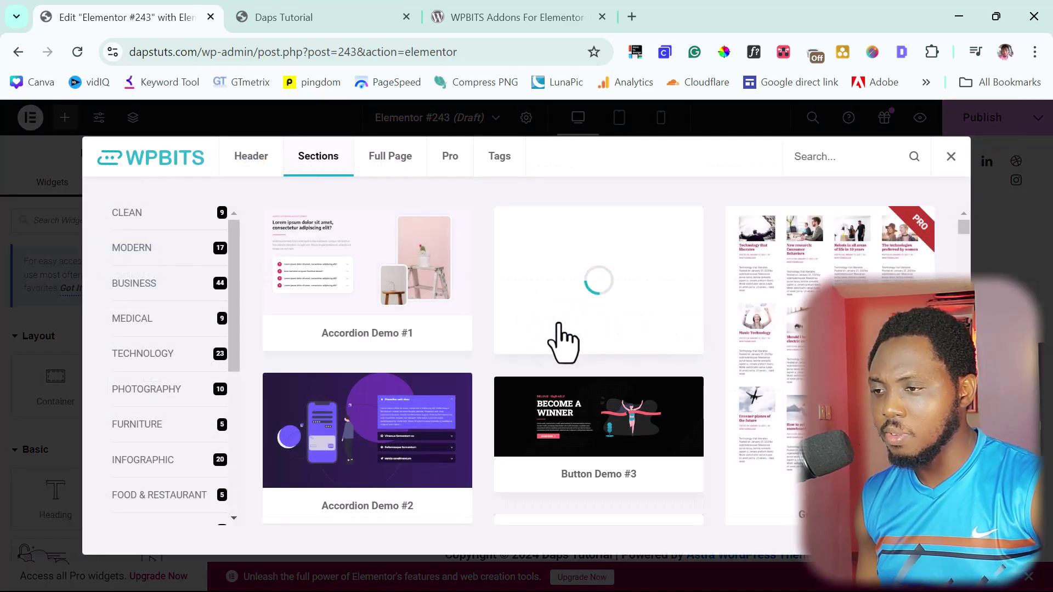
mouse_move(345, 244)
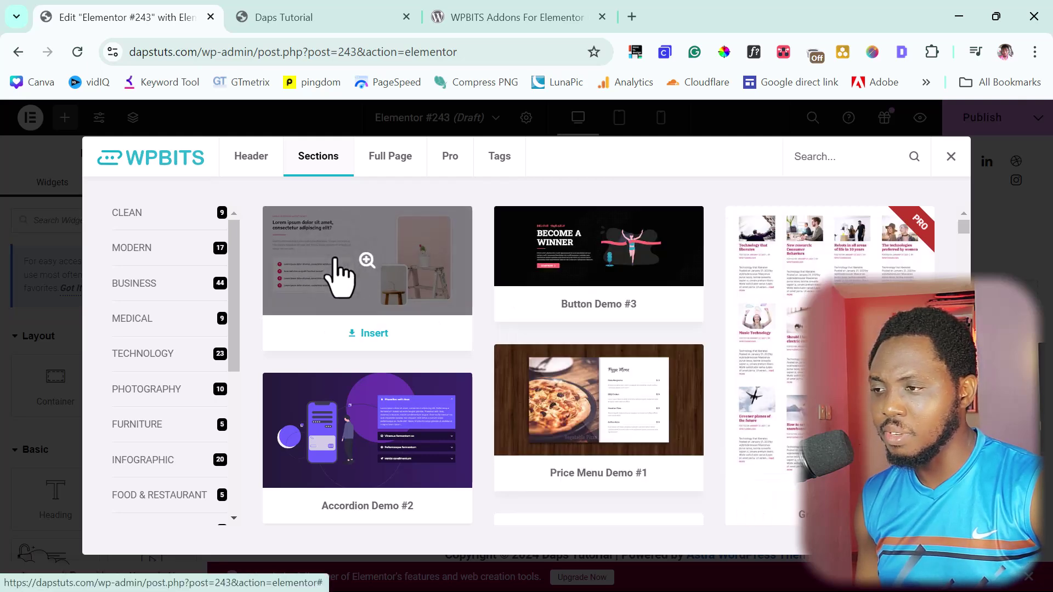
left_click(369, 333)
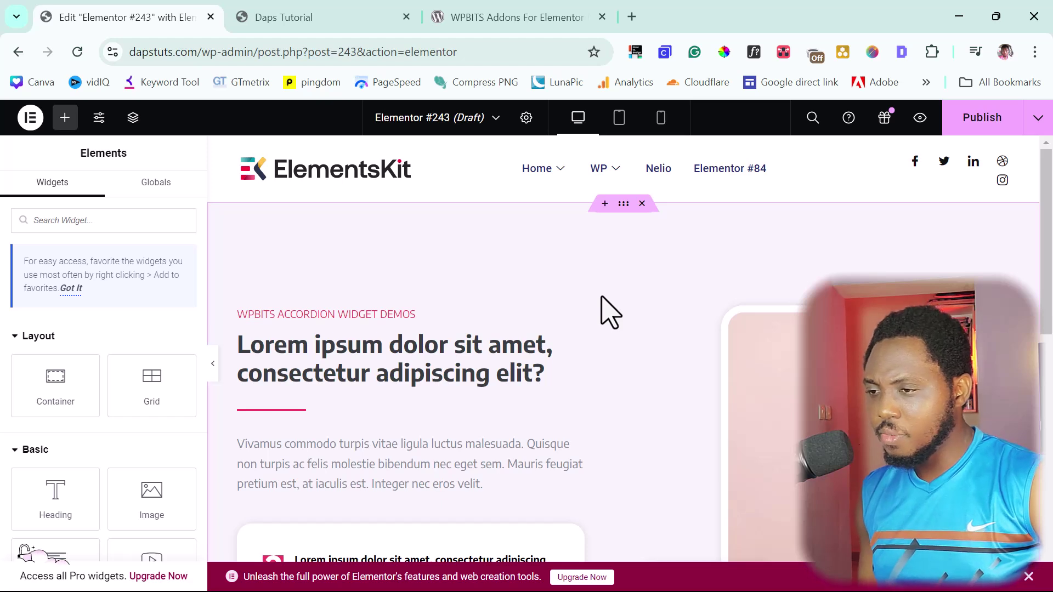
Search the widgets for "drop" and place the [WPBits] Dropdown Button widget directly below the accordion
scroll(609, 312, "down", 2)
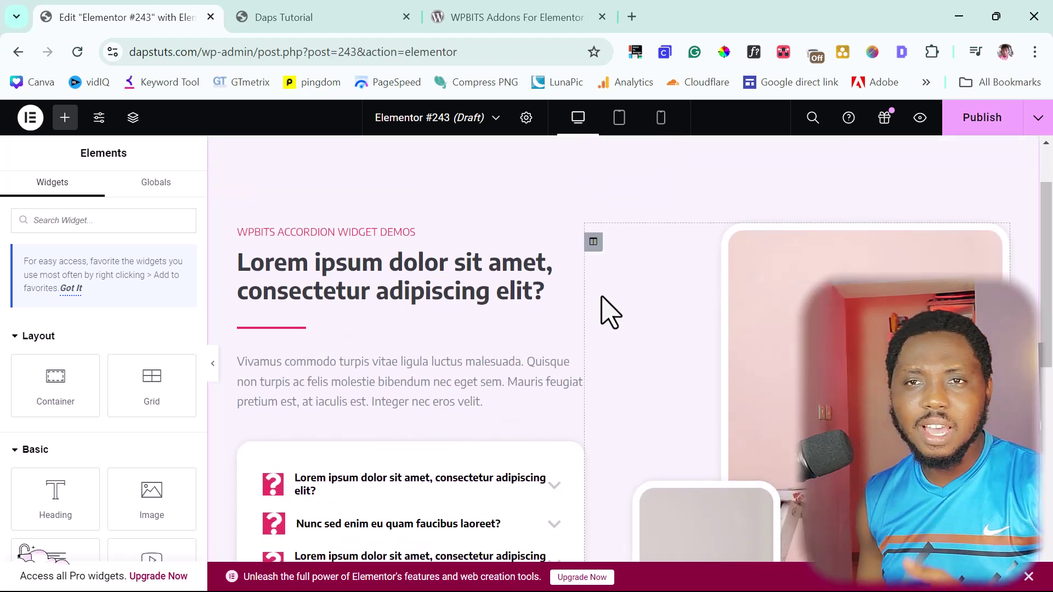
scroll(609, 313, "down", 3)
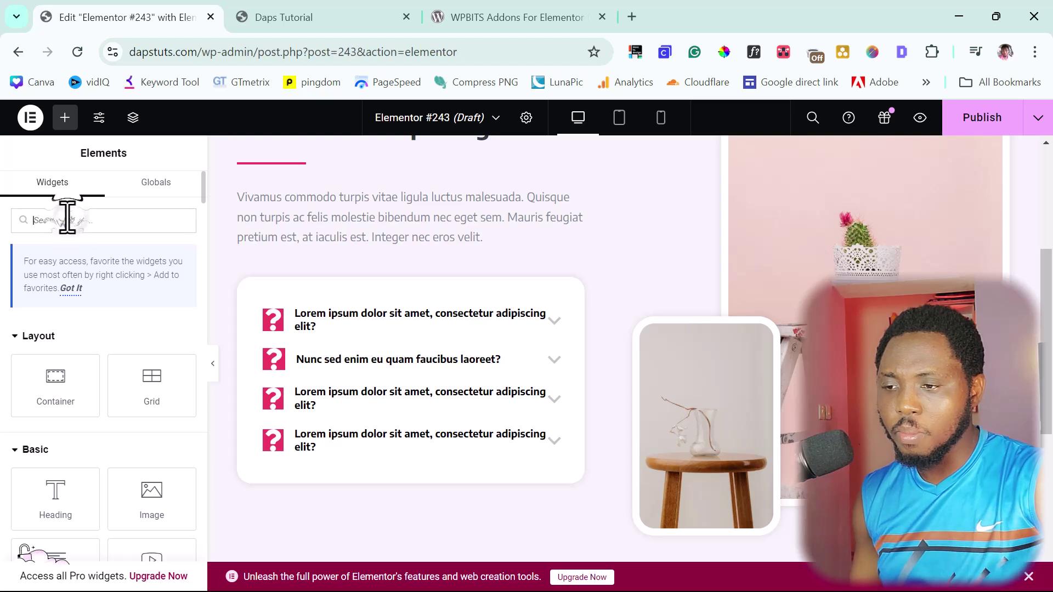
type("drop")
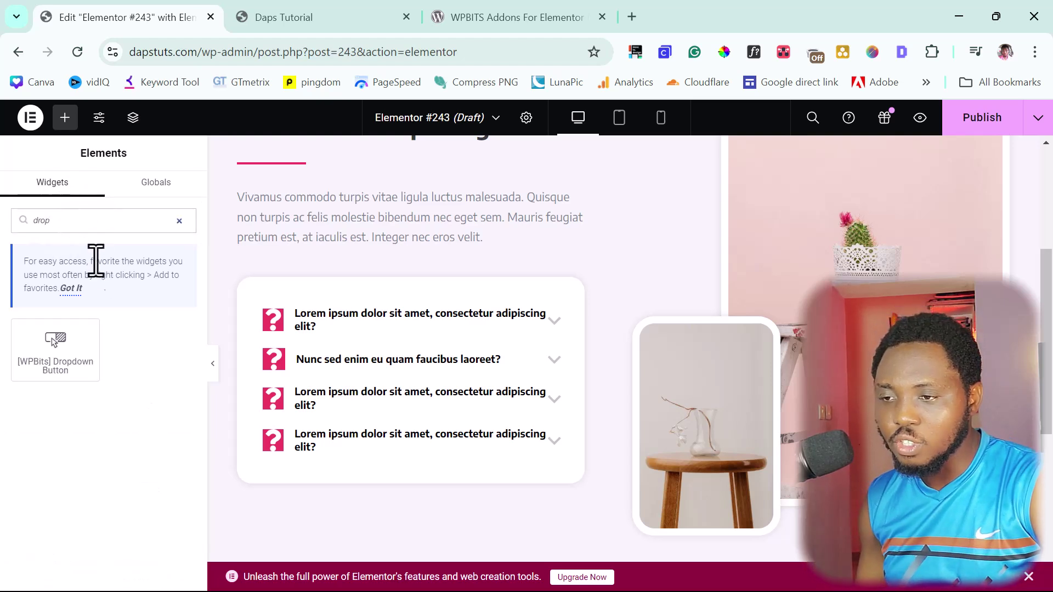
left_click_drag(51, 364, 465, 468)
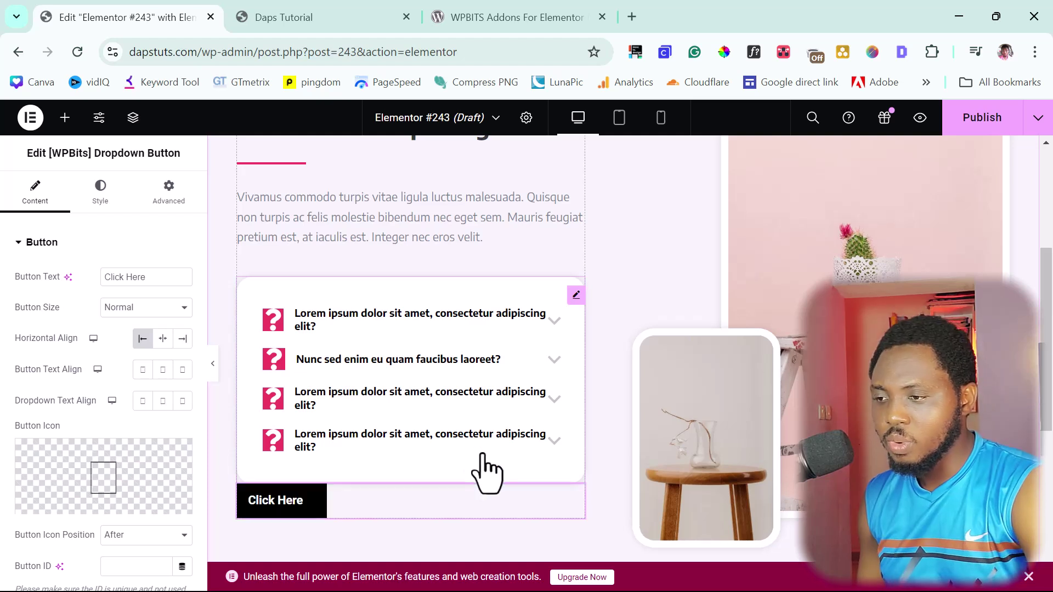
mouse_move(279, 510)
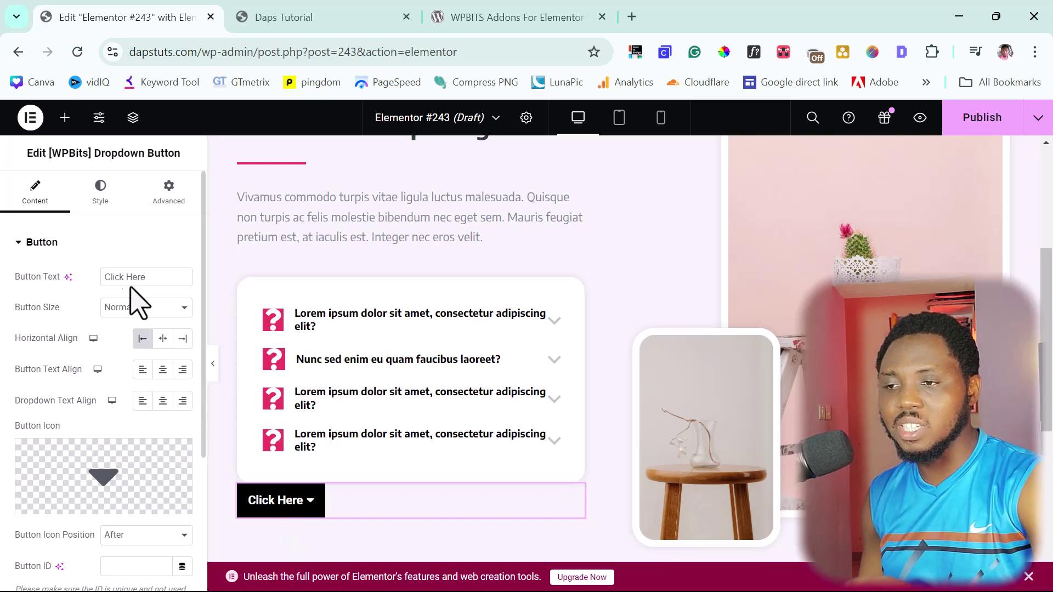
Set the dropdown button's text to "DOWNLOAD NOW" and align the button horizontally to the centre
triple_click(147, 277)
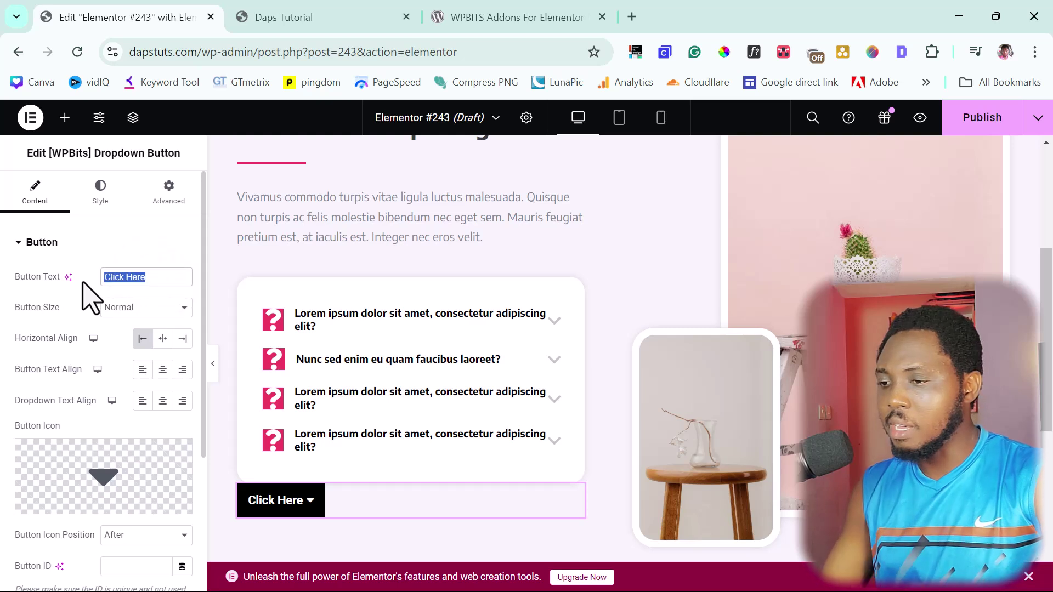
type("bD")
type("ow")
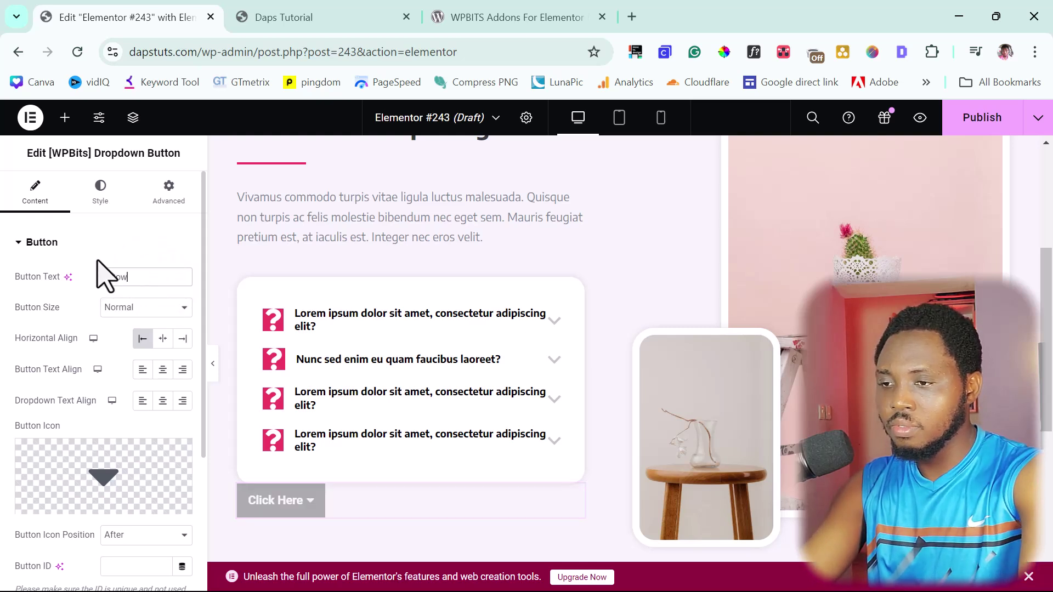
key("ctrl+a")
type("DOWNLOAD NOW")
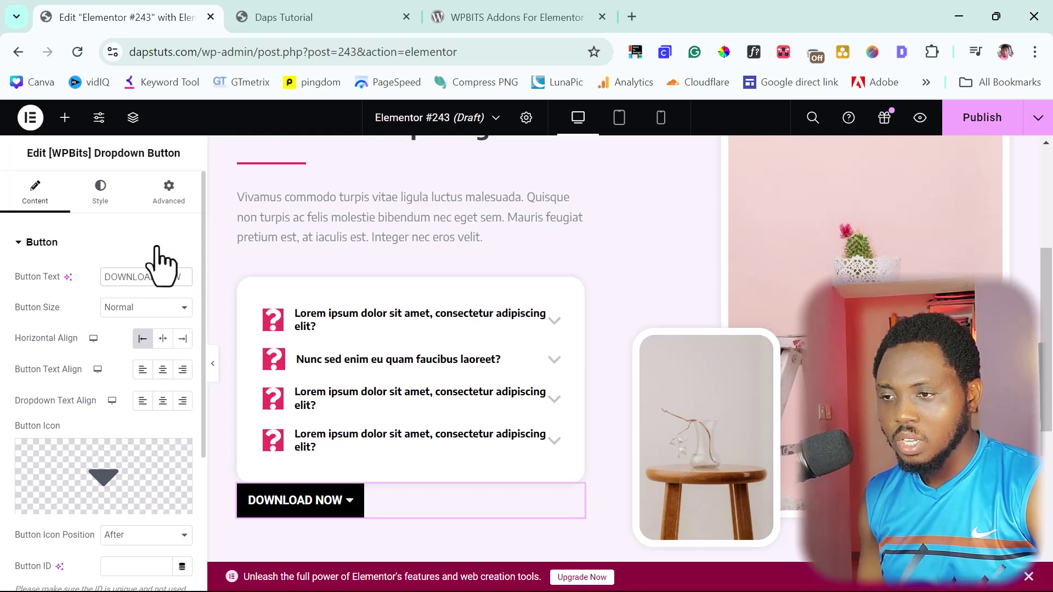
left_click(148, 309)
left_click(144, 311)
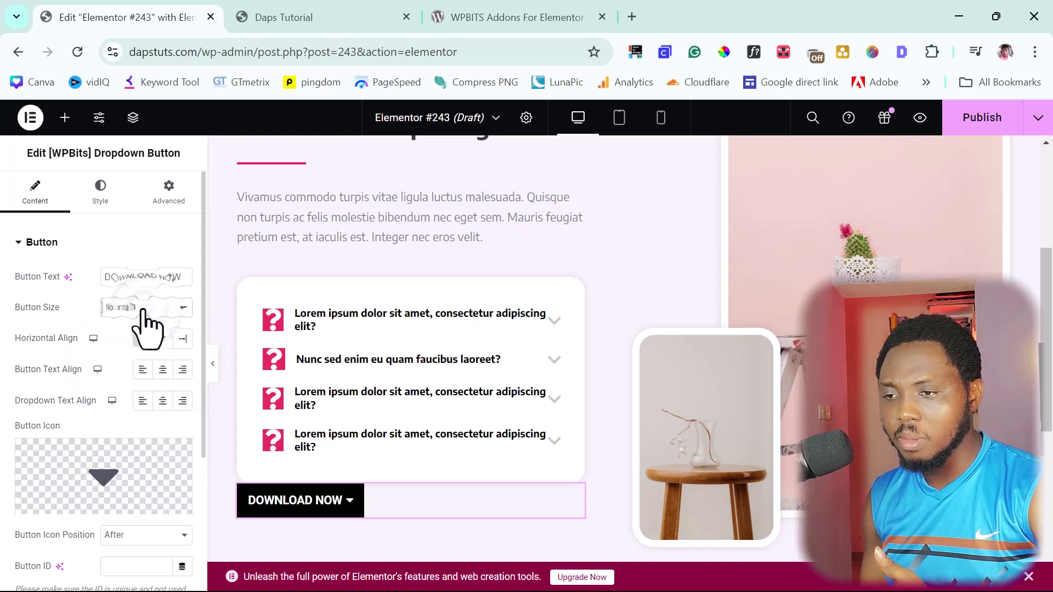
left_click(163, 339)
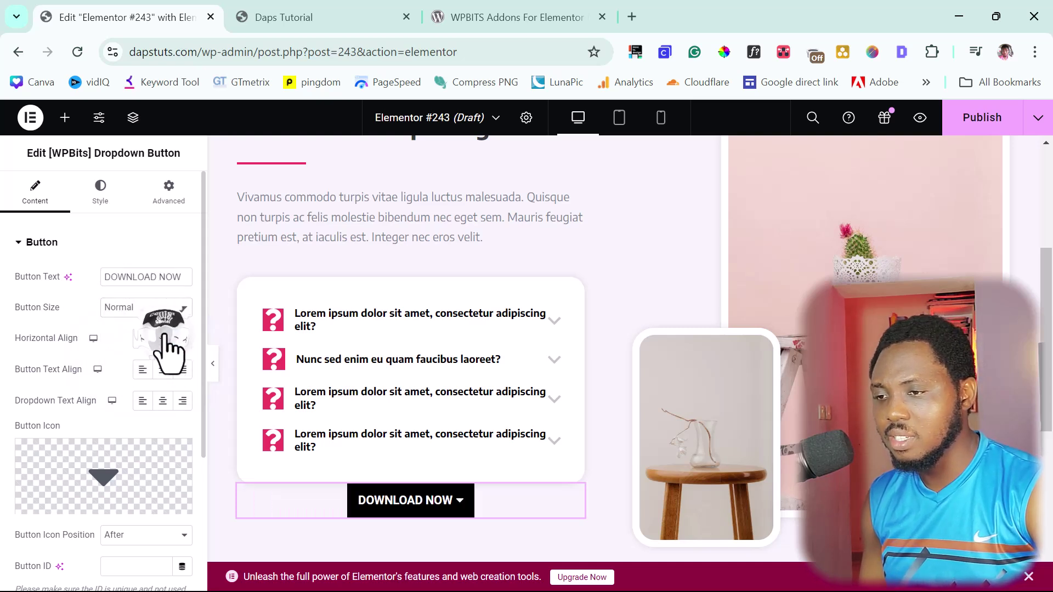
Change the title of the button's first dropdown item to "DOWNLOAD LINK 1"
scroll(126, 405, "down", 2)
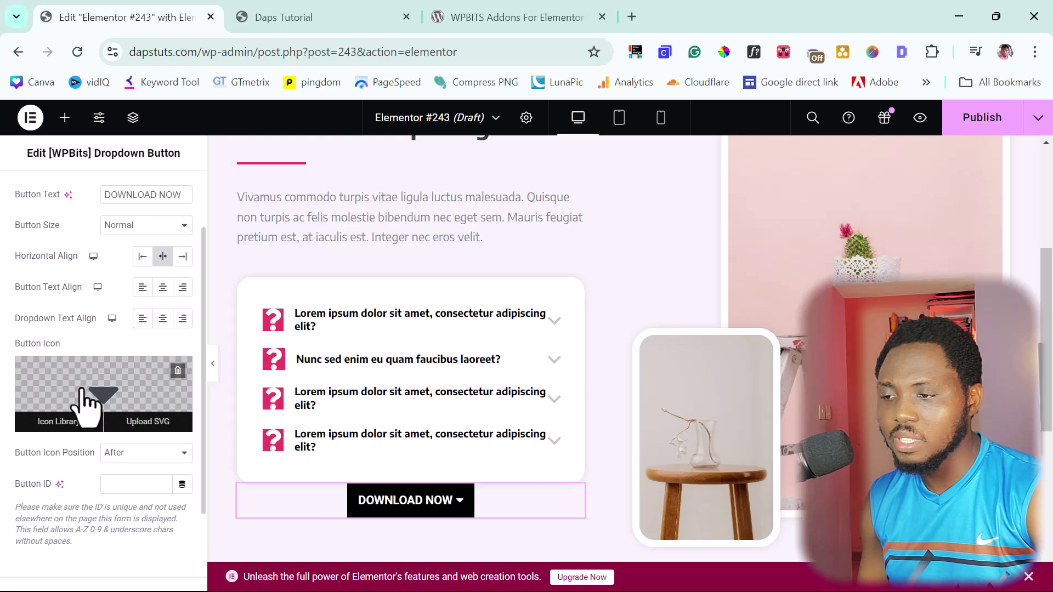
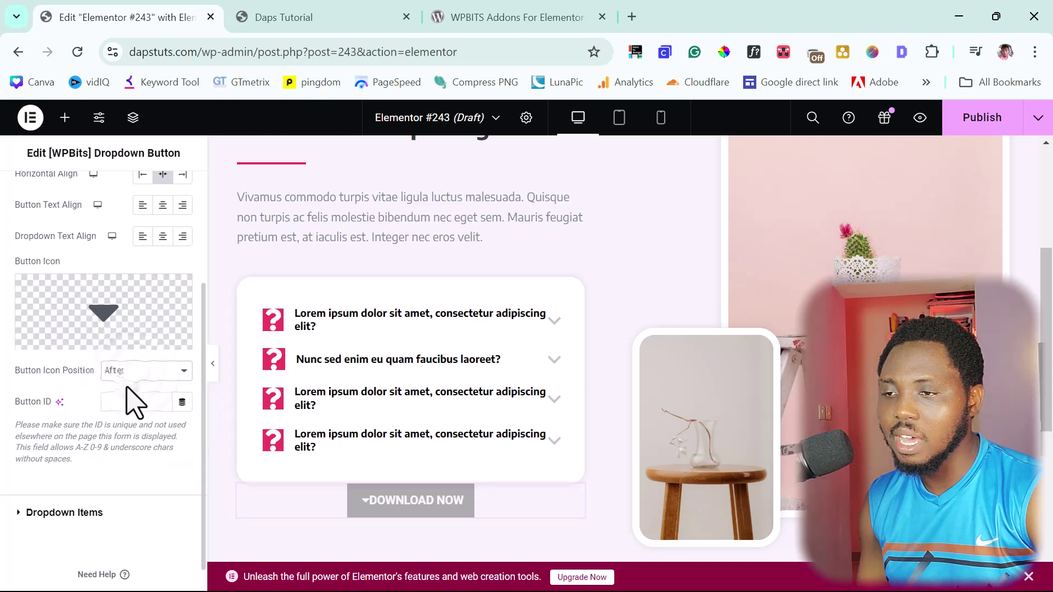
scroll(127, 387, "down", 1)
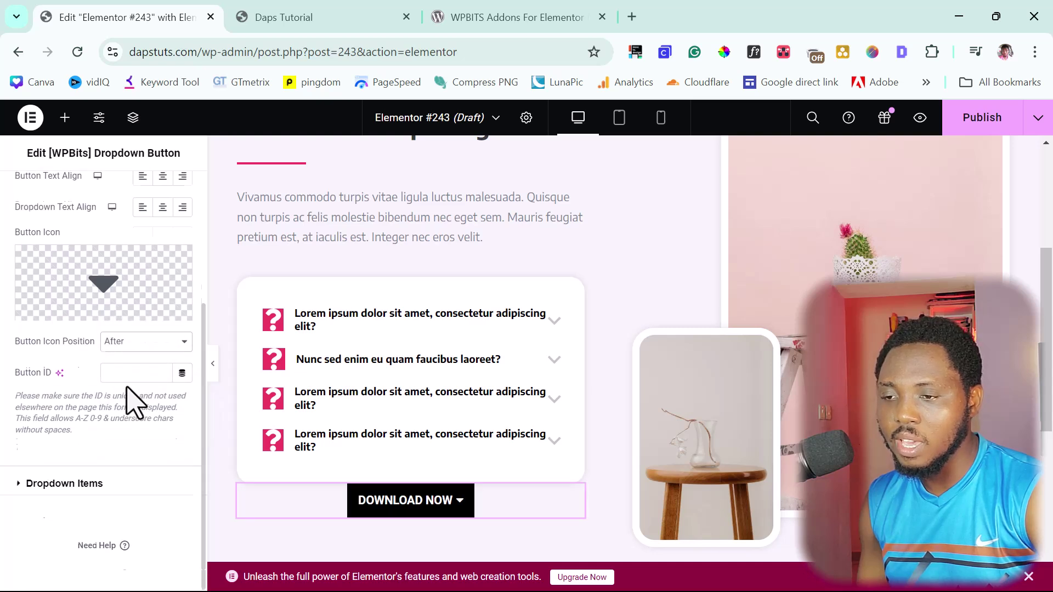
left_click(24, 483)
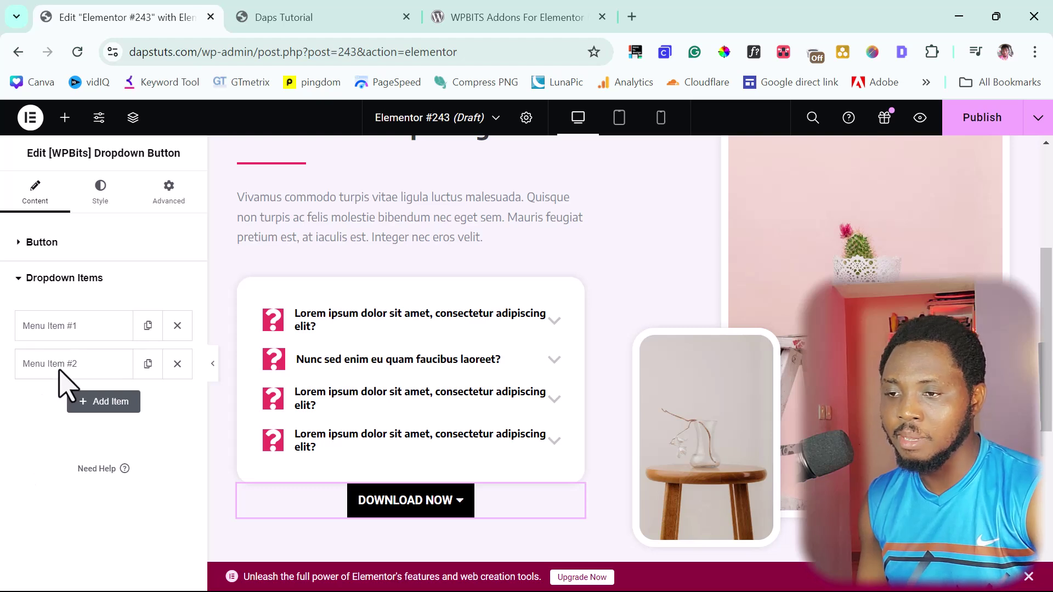
left_click(106, 325)
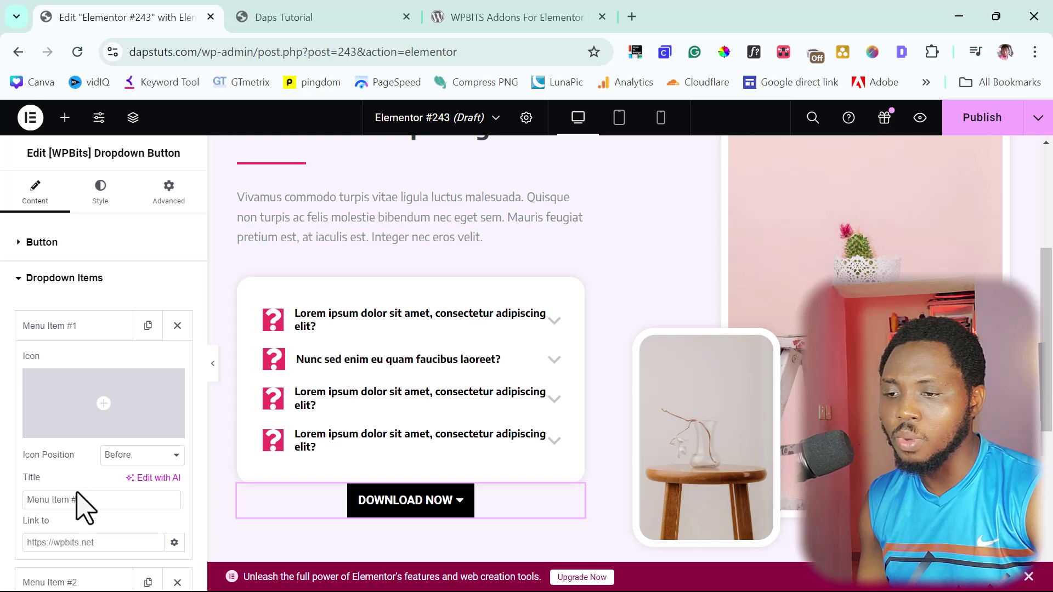
triple_click(114, 499)
type("DOWNLOAD LINK 1")
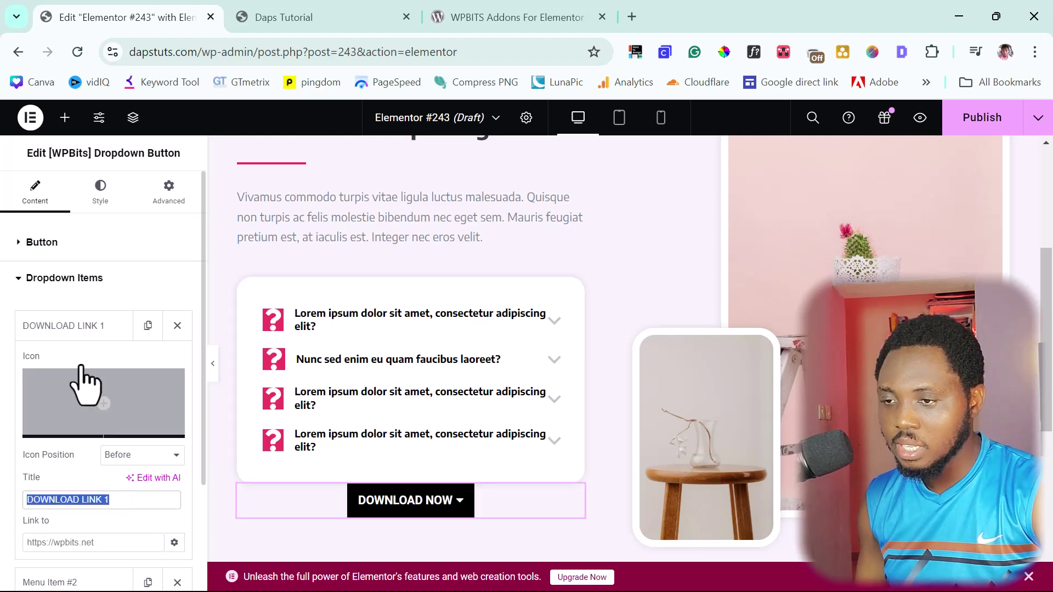
Search the icon library for "DOWN" and assign the solid Download icon to the DOWNLOAD LINK 1 dropdown item
mouse_move(101, 403)
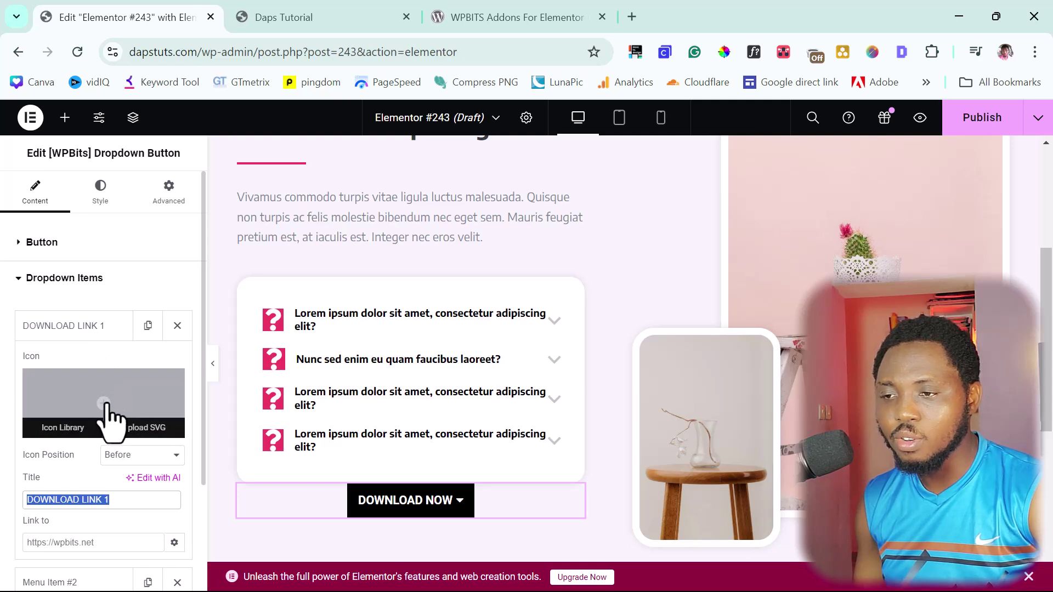
left_click(102, 406)
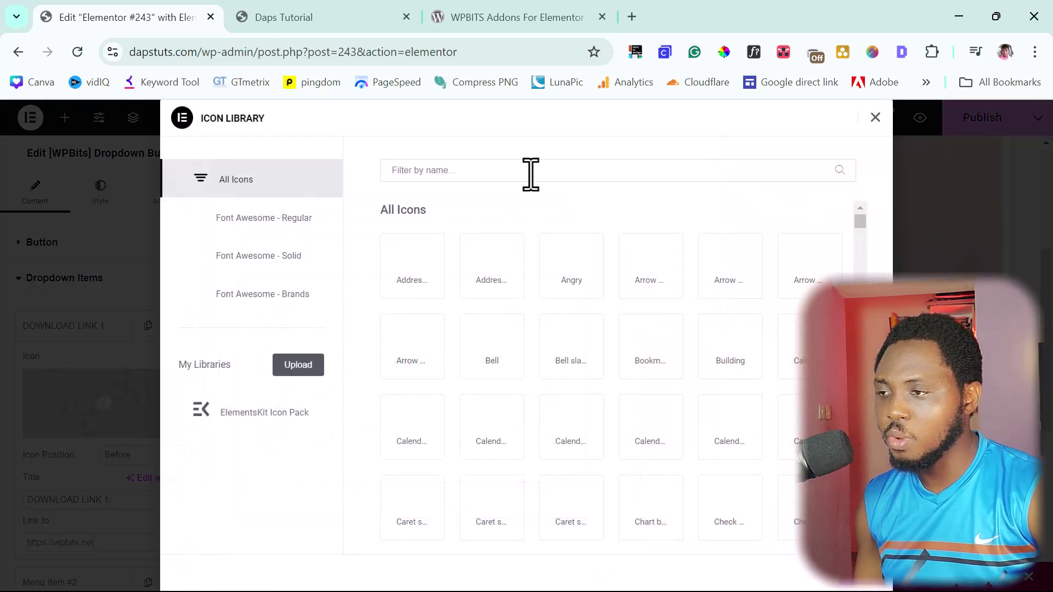
left_click(530, 172)
type("DOWN")
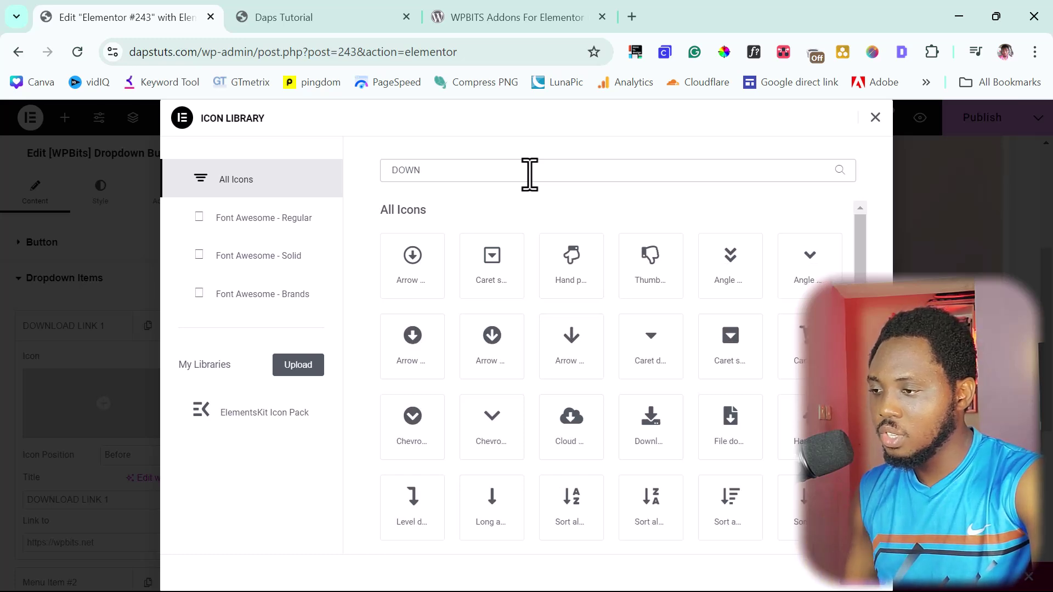
left_click(653, 436)
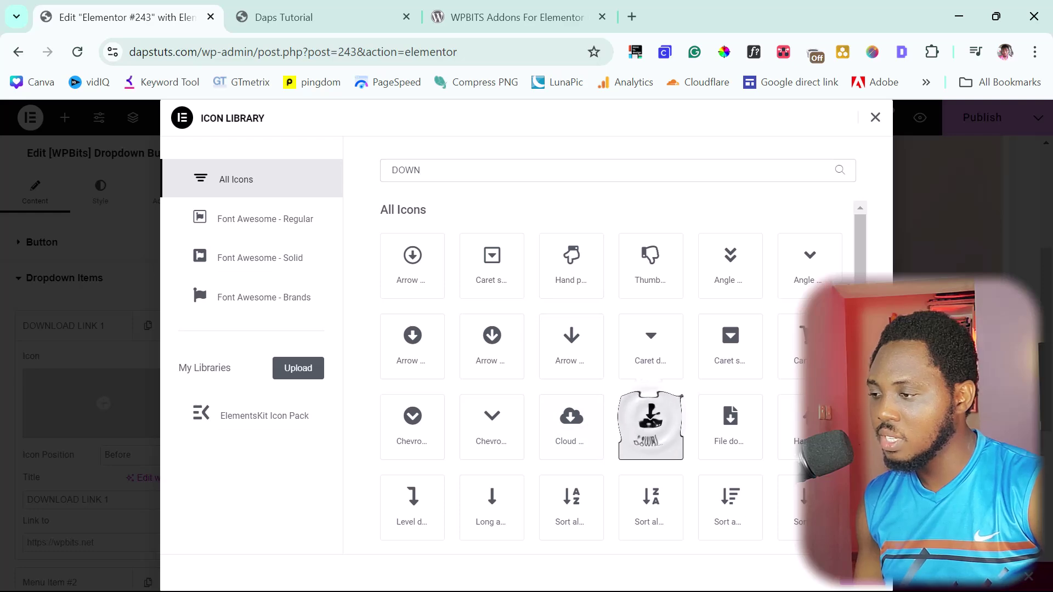
left_click(651, 433)
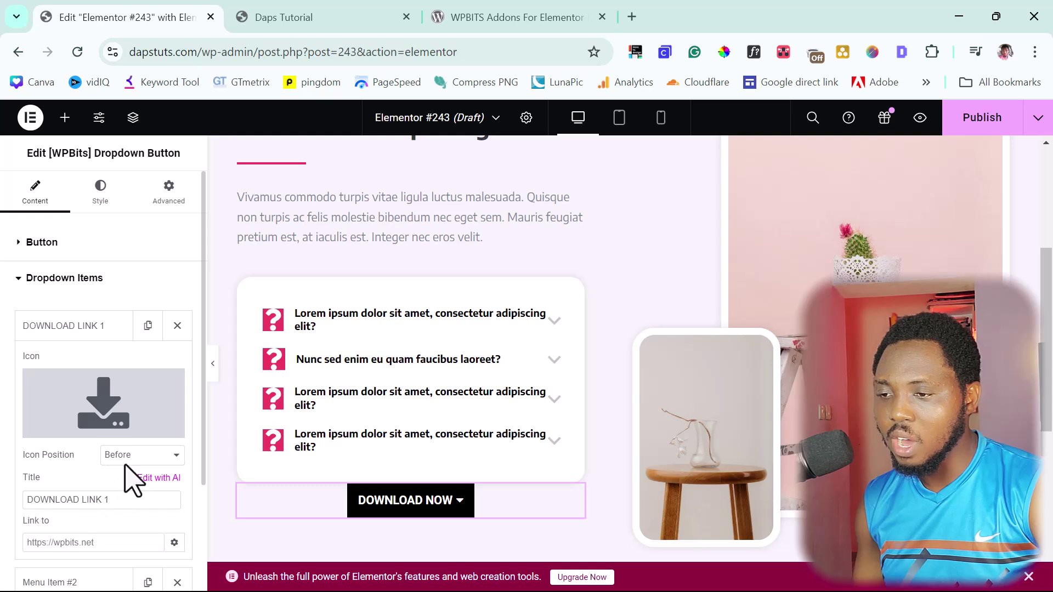
Set the DOWNLOAD LINK 1 item's icon position to After and its link to "#"
left_click(141, 455)
left_click(141, 480)
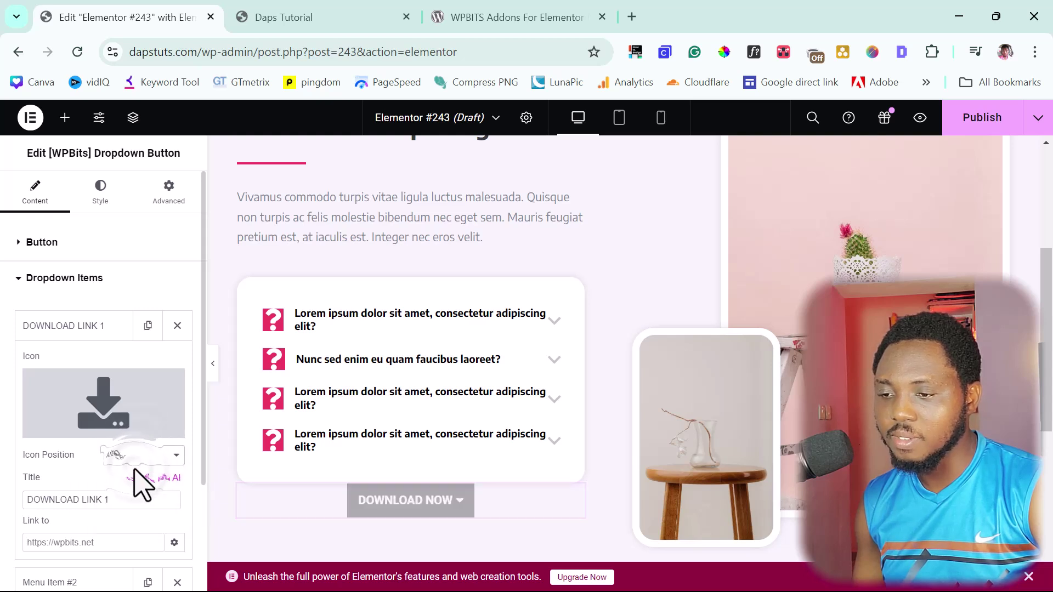
scroll(140, 484, "down", 2)
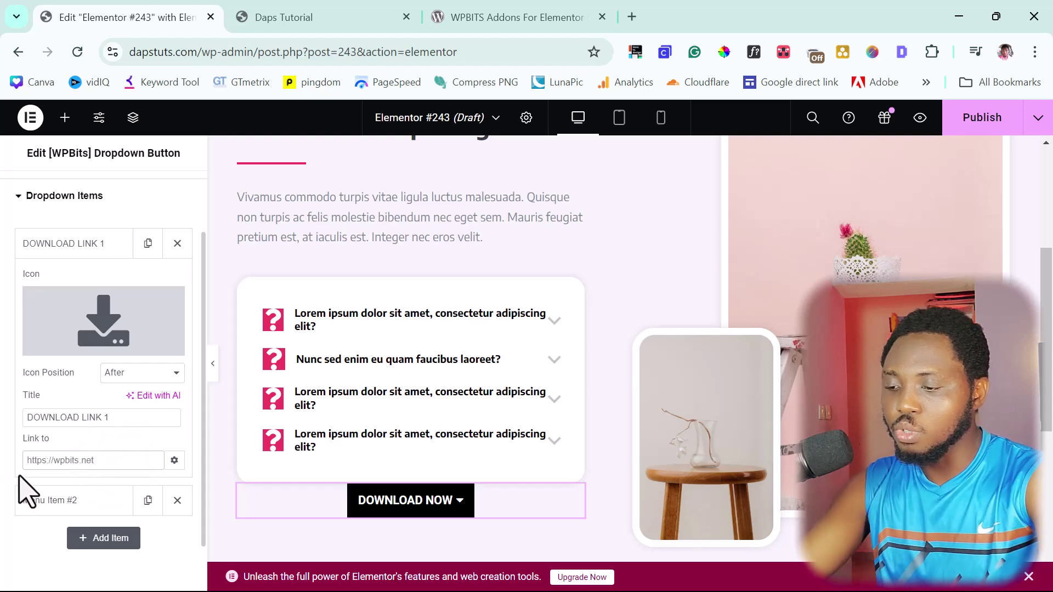
type("#")
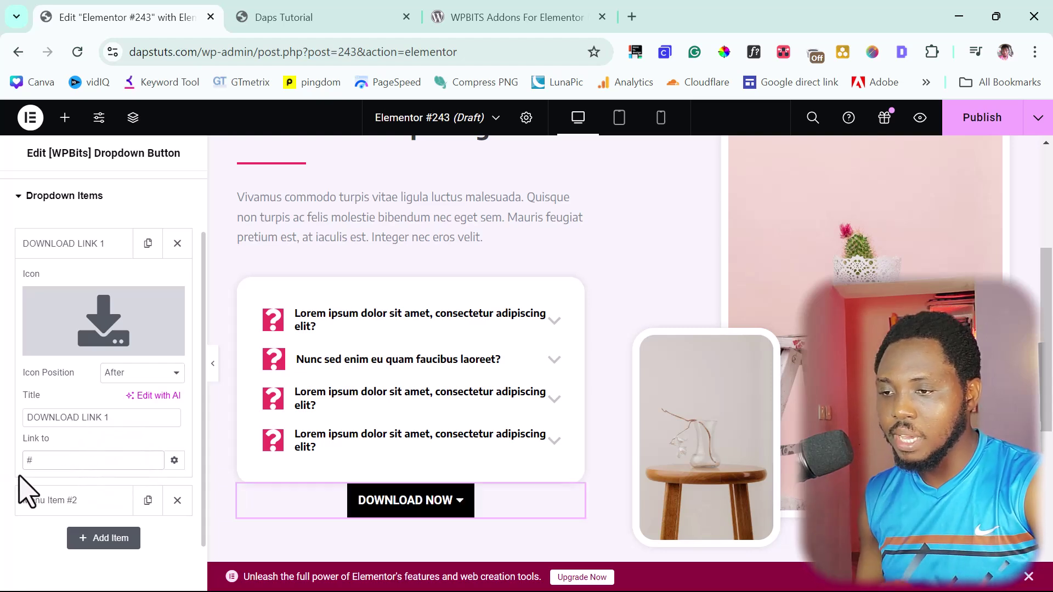
Duplicate the DOWNLOAD LINK 1 dropdown item and remove Menu Item #2
left_click(93, 246)
left_click(83, 282)
left_click(175, 281)
left_click(176, 245)
Change the title of the duplicated dropdown item to "DOWNLOAD LINK 2"
left_click(112, 364)
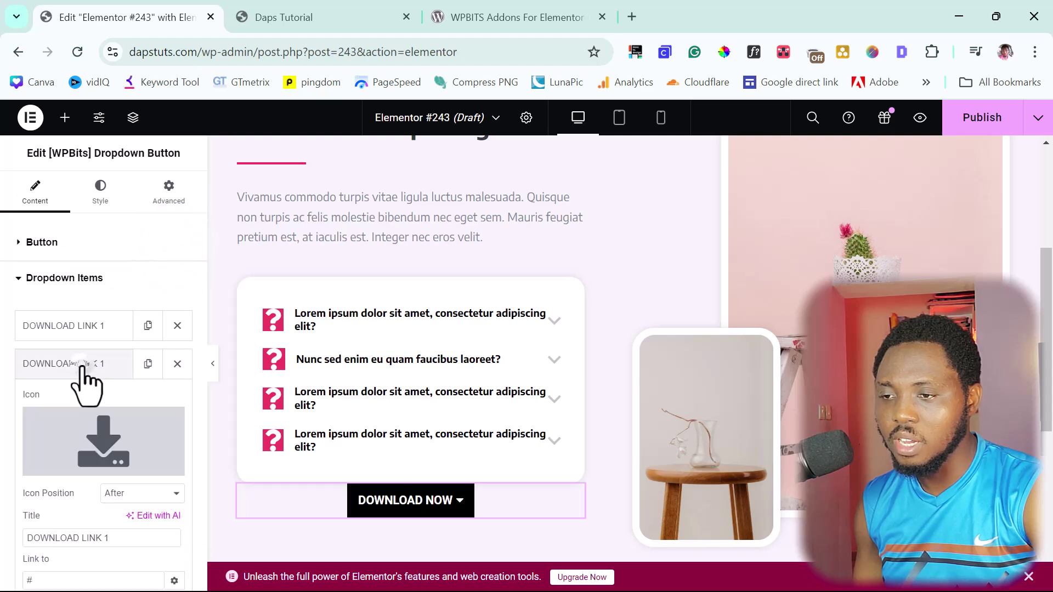
key("BackSpace")
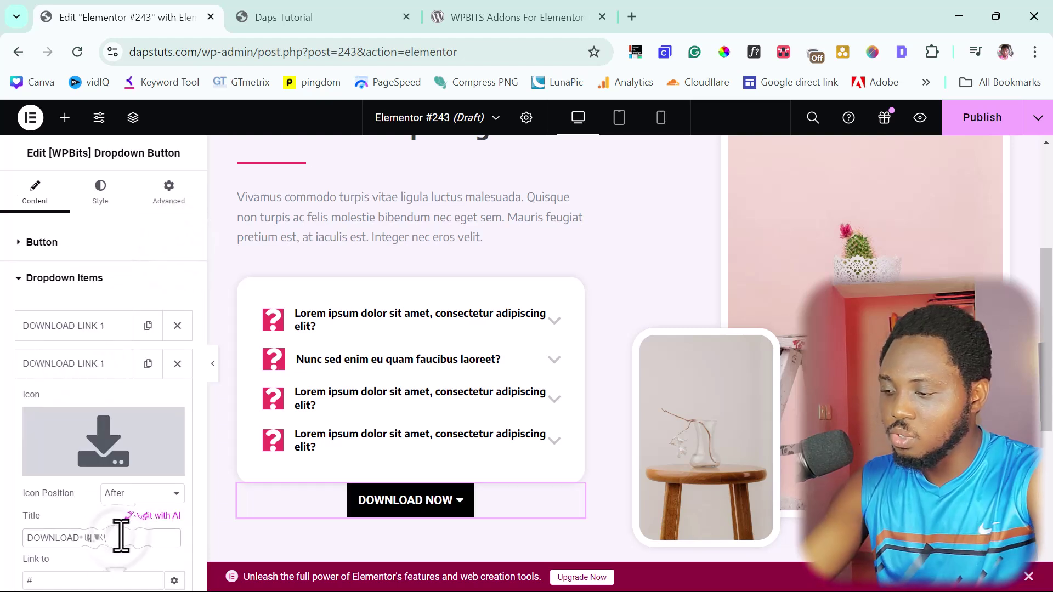
type("2")
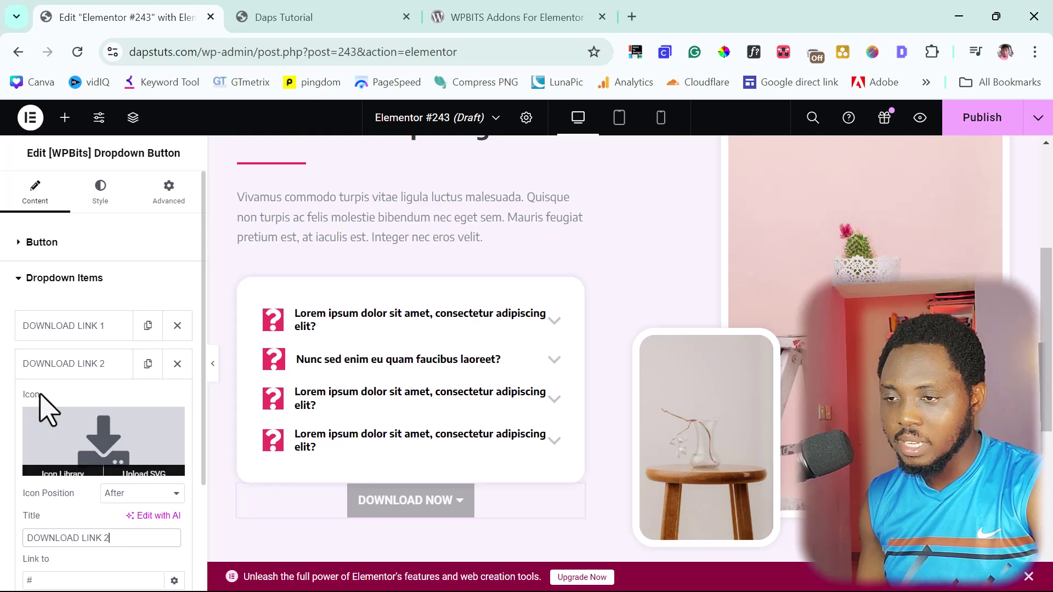
Duplicate the DOWNLOAD LINK 2 item and title the copy "DOWNLOAD LINK 3"
left_click(58, 365)
left_click(148, 364)
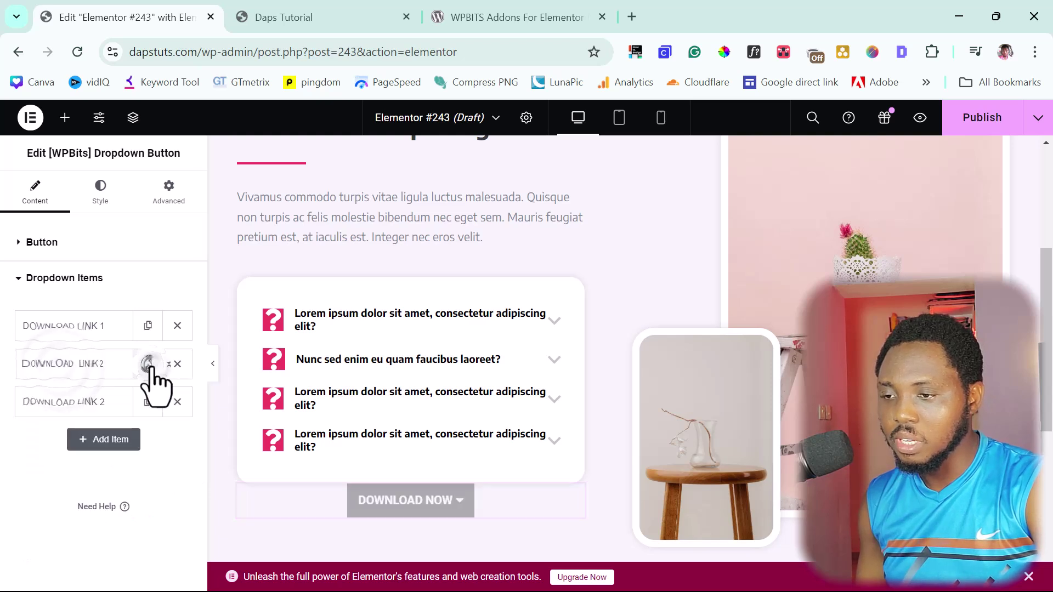
left_click(110, 403)
left_click(119, 576)
key("BackSpace")
type("3")
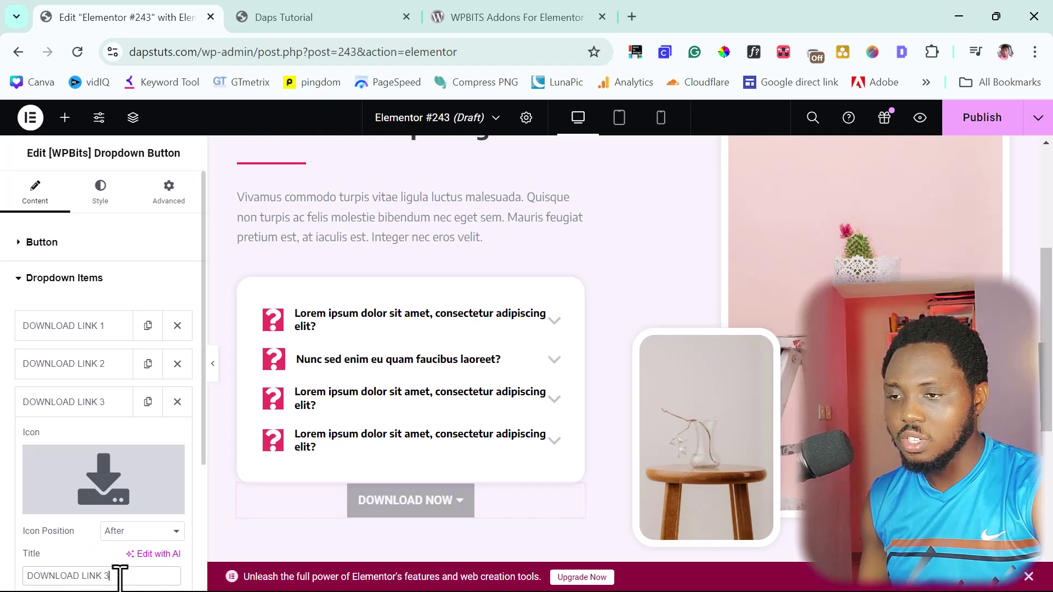
Replace the main button's icon with the outlined cloud download icon found by searching "DOWNLO", and preview the dropdown
left_click(39, 242)
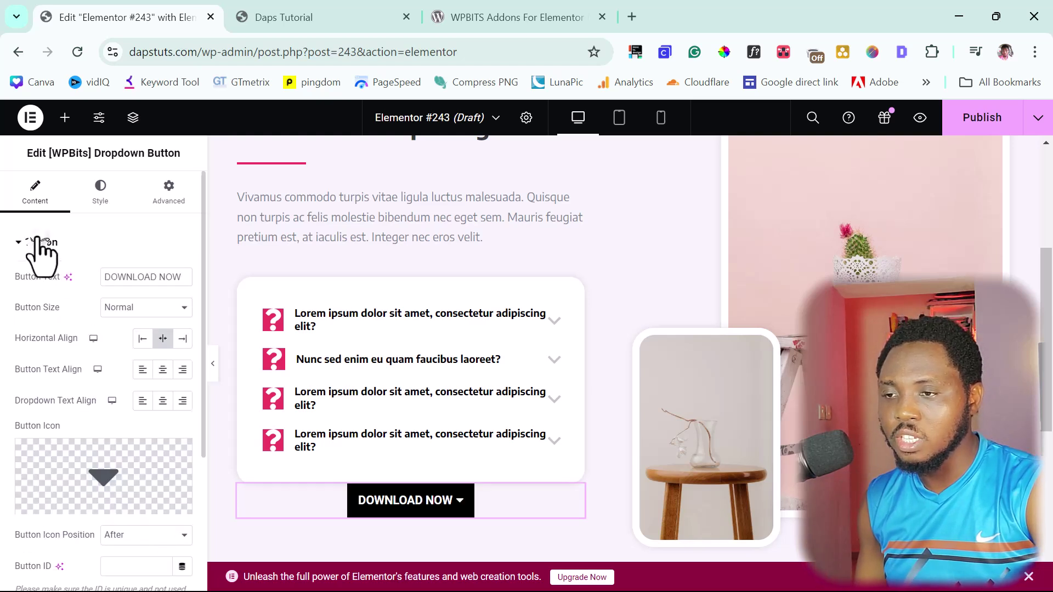
left_click(110, 475)
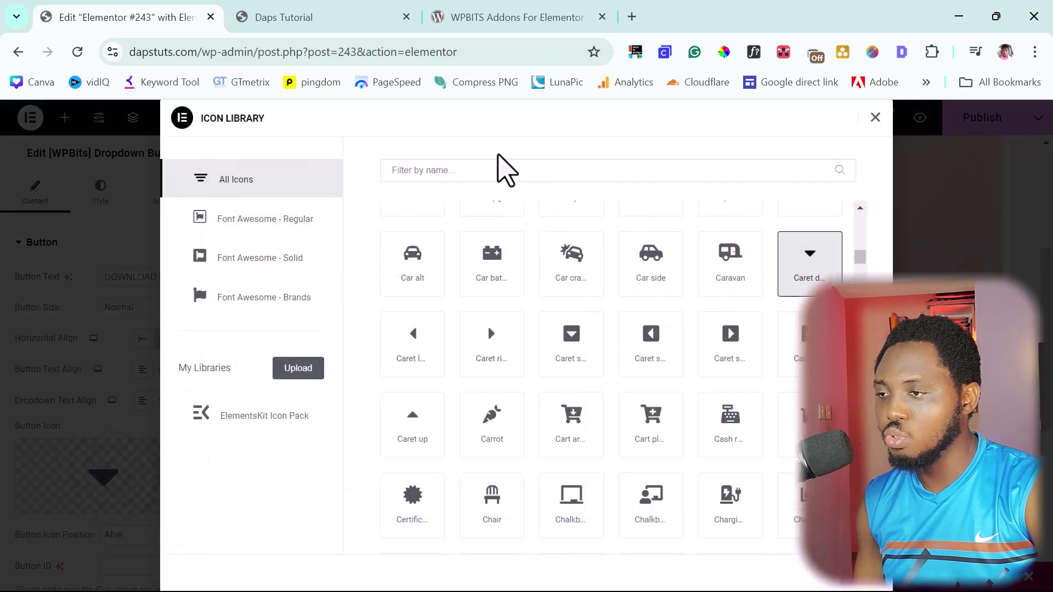
type("DOWNLO")
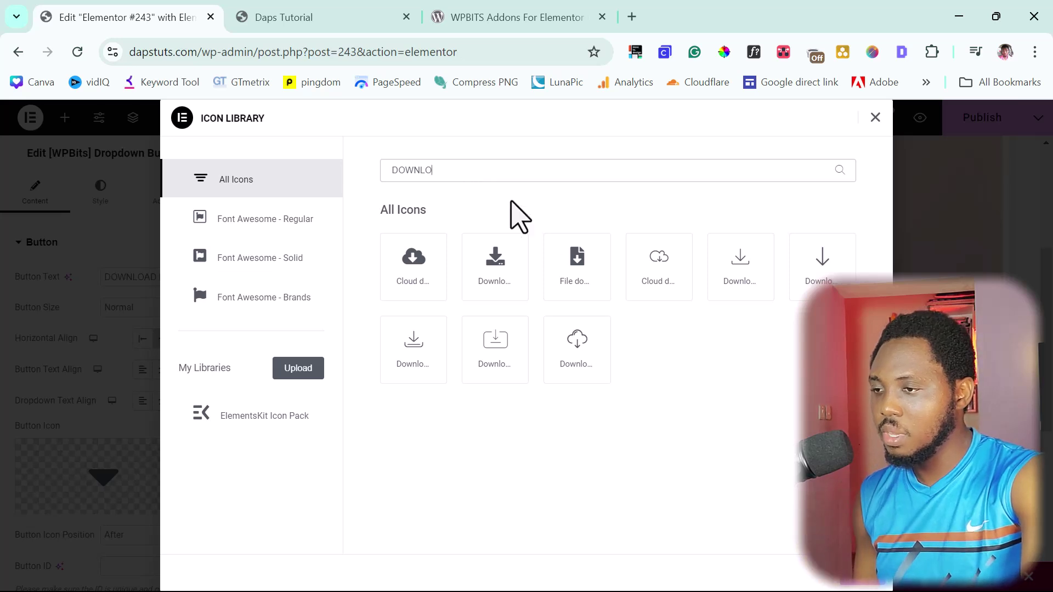
left_click(415, 279)
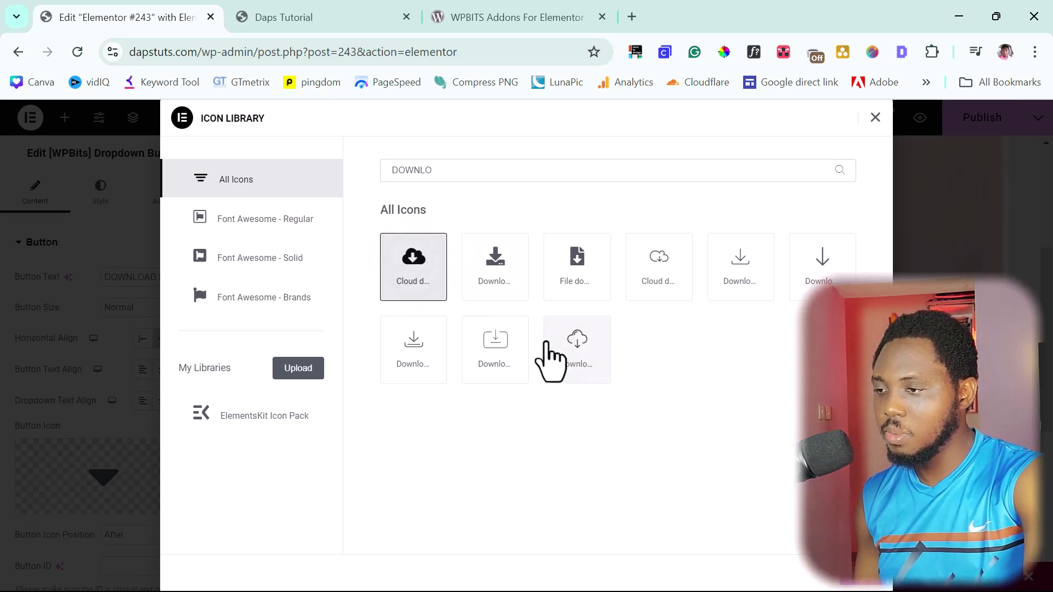
left_click(573, 359)
left_click(870, 582)
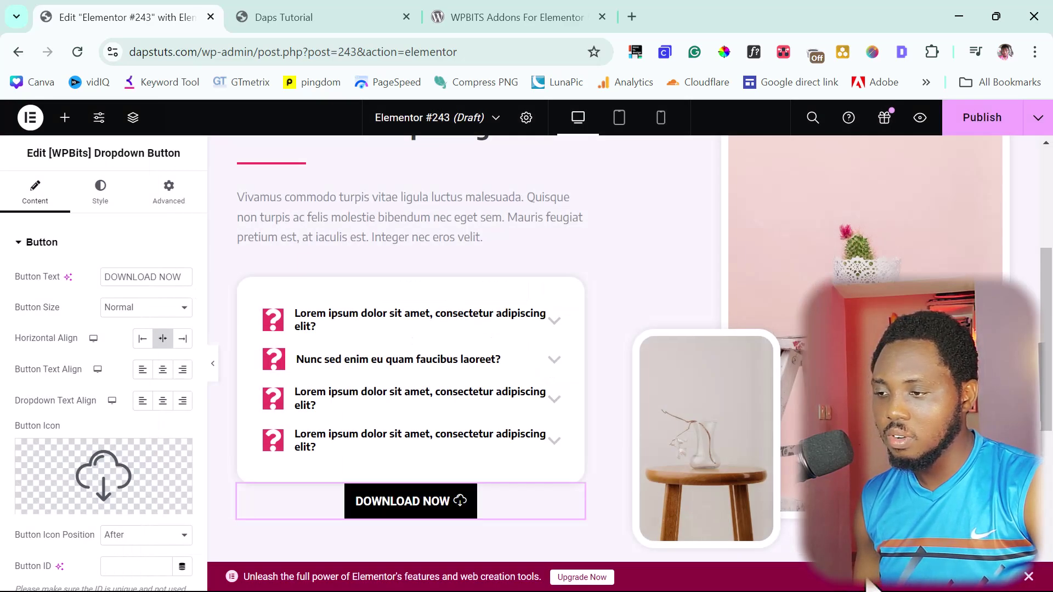
mouse_move(364, 489)
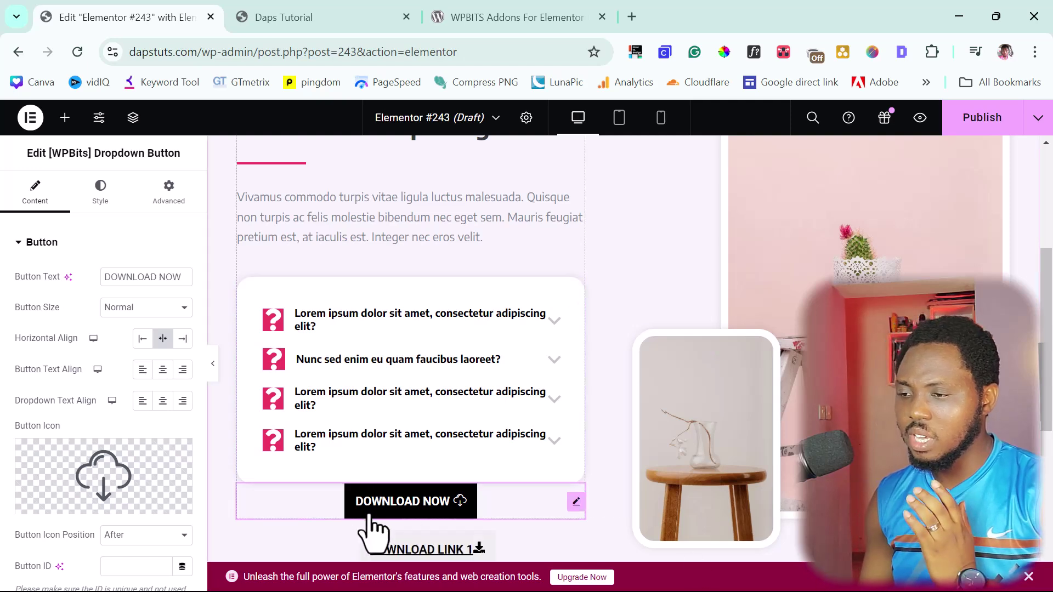
scroll(396, 508, "down", 3)
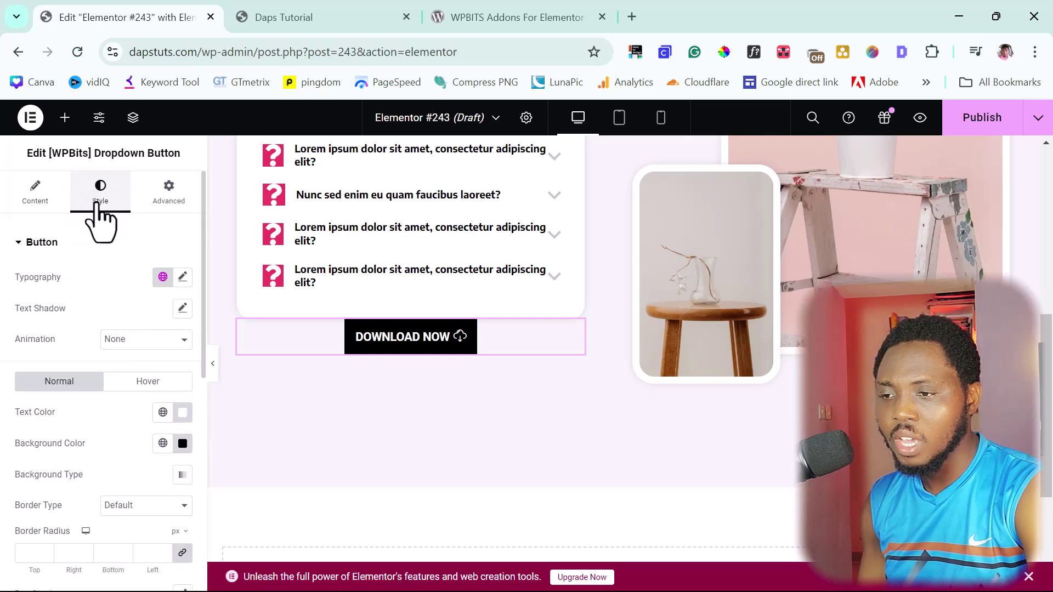
Set the button's typography font family to Poppins
left_click(182, 278)
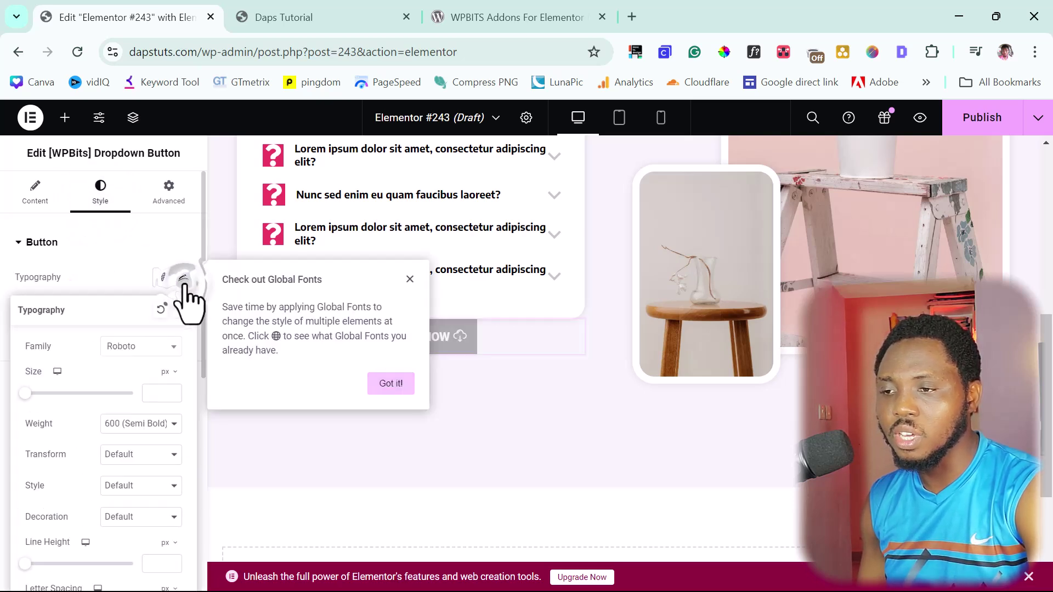
left_click(161, 349)
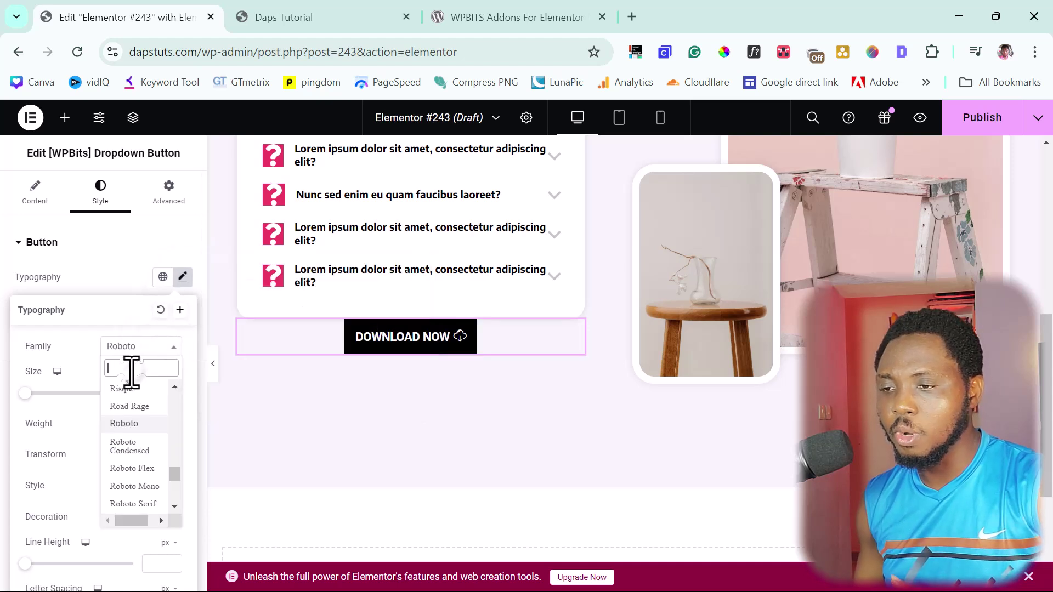
type("POPP")
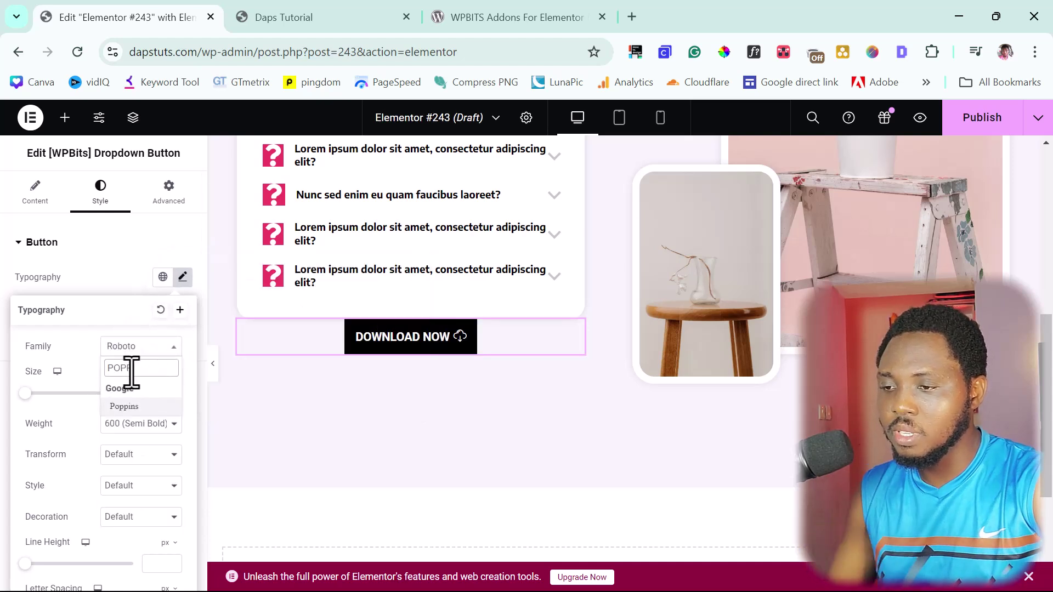
left_click(124, 406)
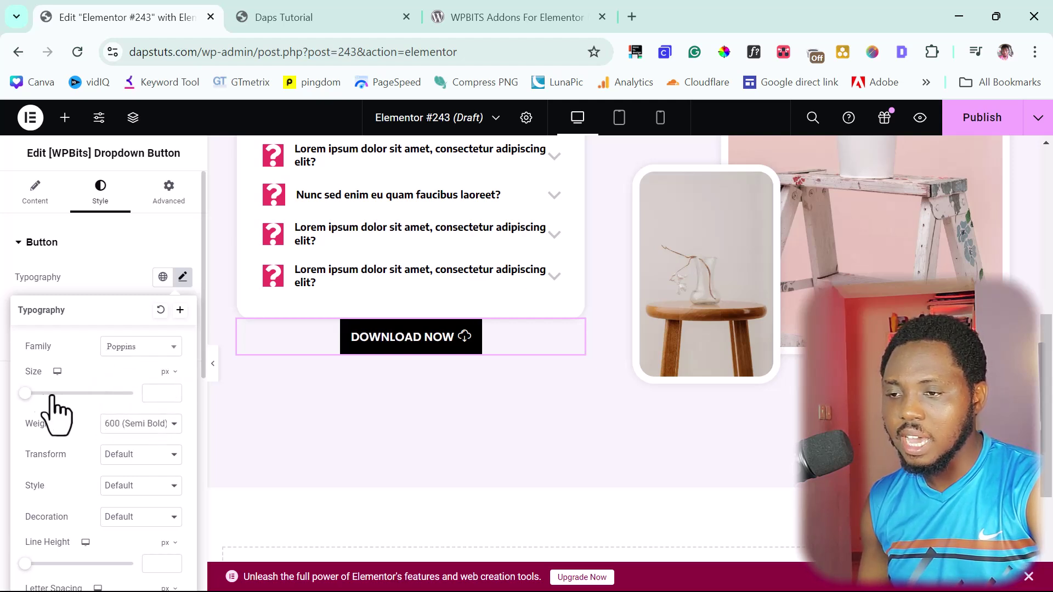
Set the button text's font size to 34 px and its weight to 900 (Black)
mouse_move(26, 394)
left_mouse_down()
mouse_move(55, 405)
mouse_move(42, 406)
left_mouse_up()
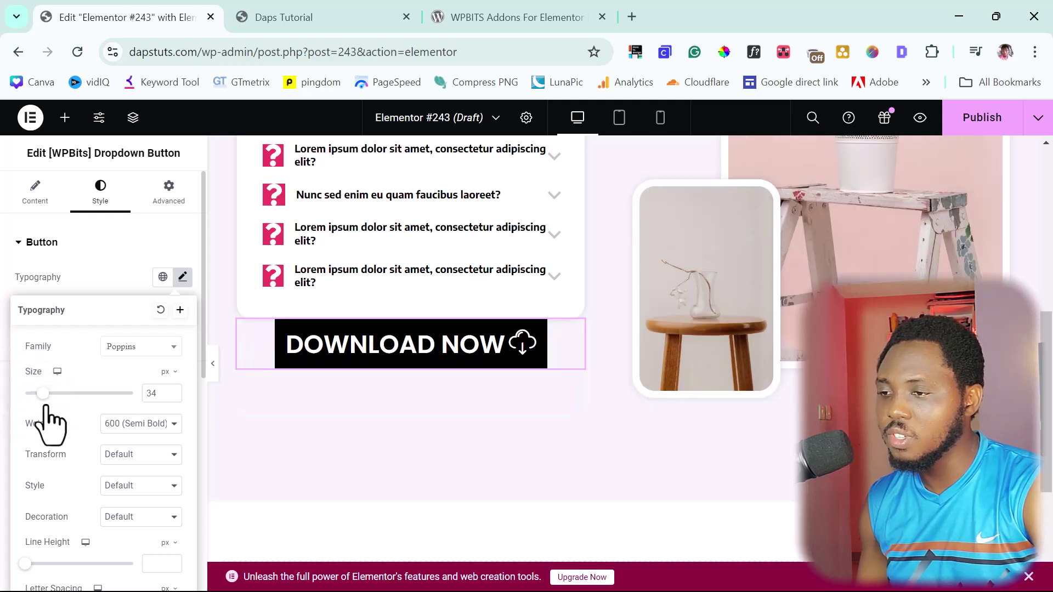
left_click(137, 425)
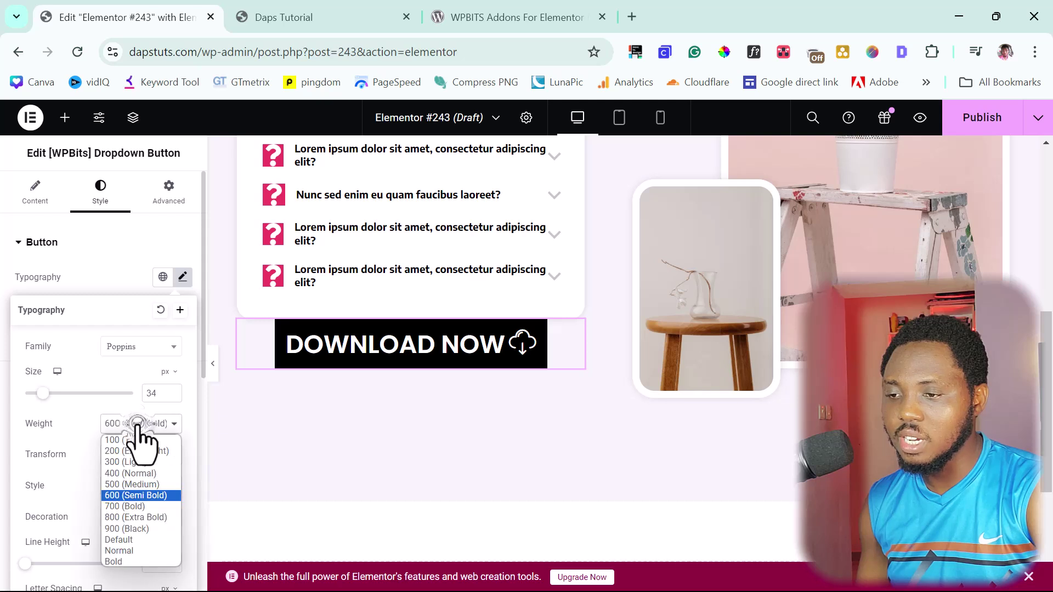
left_click(128, 530)
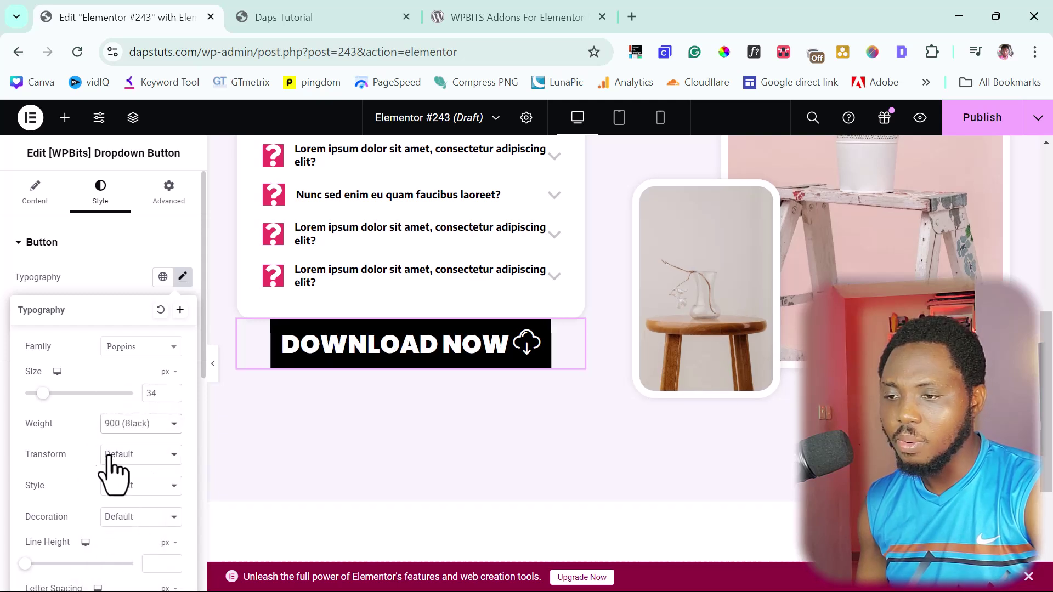
scroll(104, 425, "down", 3)
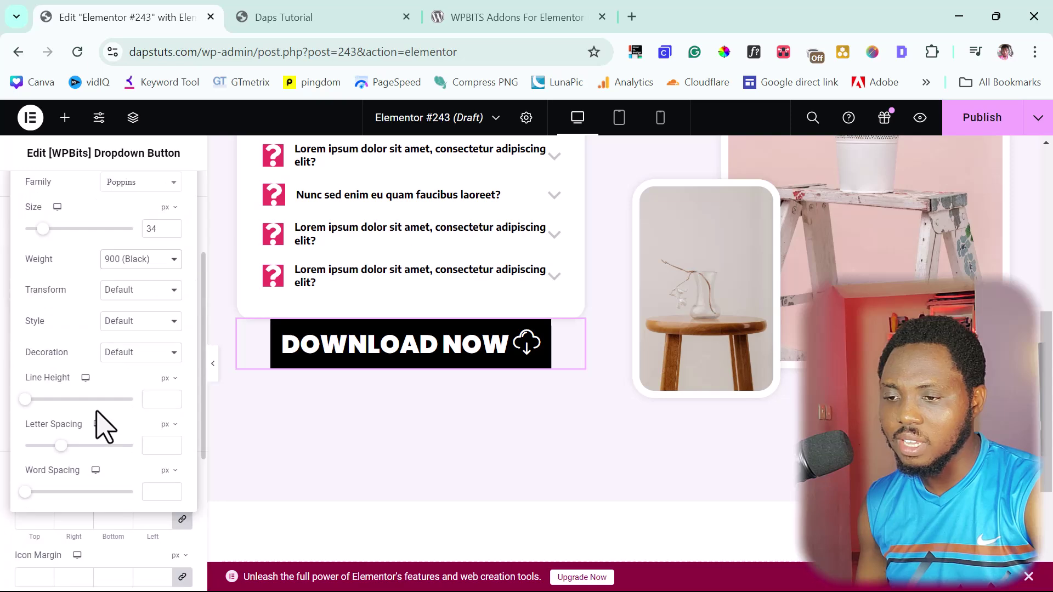
scroll(104, 425, "up", 3)
left_click(120, 279)
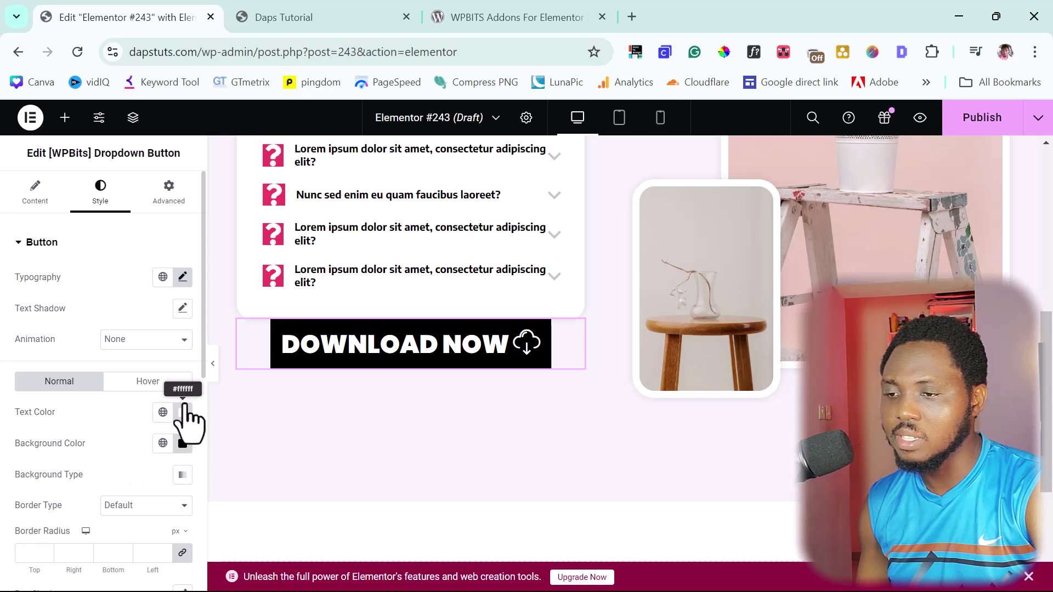
Change the dropdown items' normal background colour to bright red and preview the opened dropdown
scroll(121, 438, "down", 7)
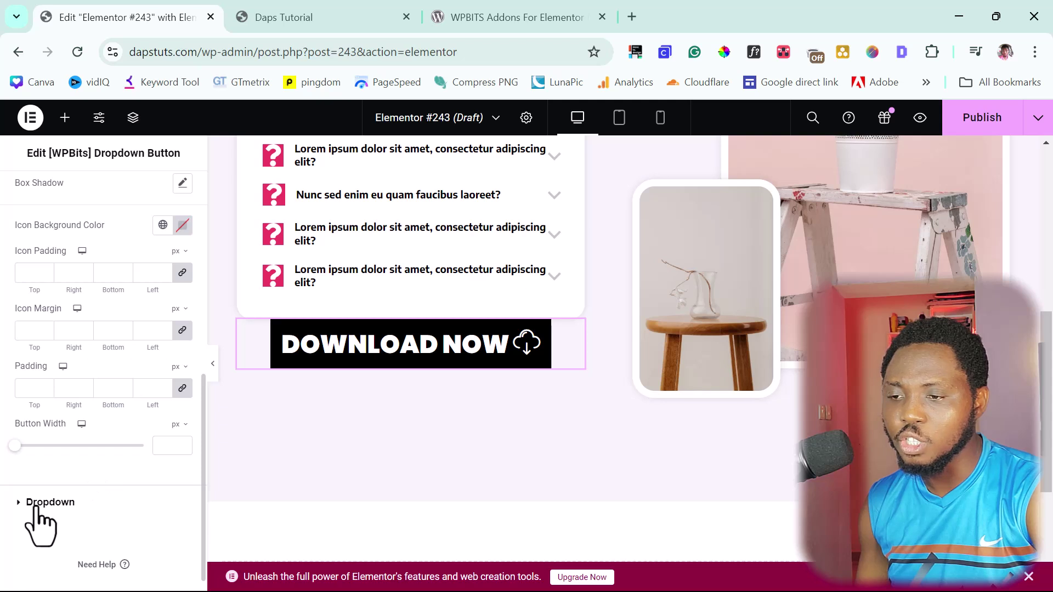
left_click(33, 502)
scroll(121, 463, "down", 2)
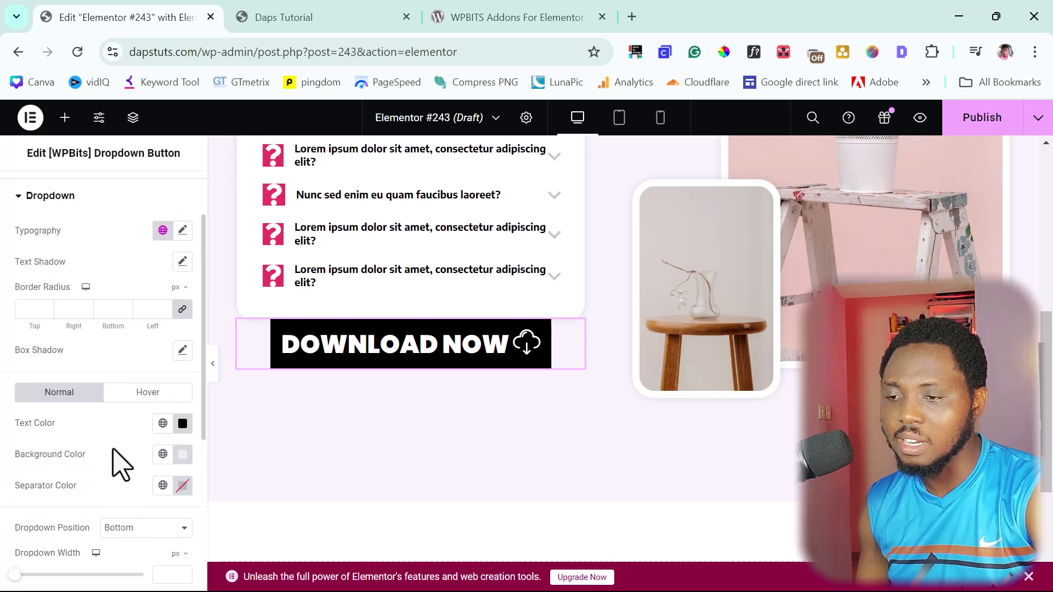
mouse_move(389, 355)
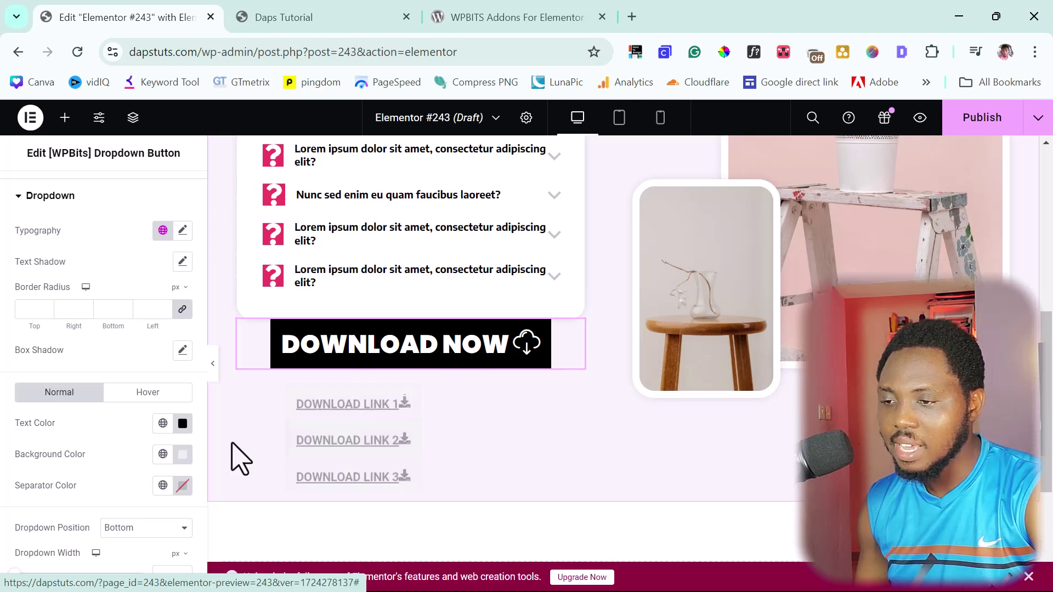
left_click(183, 455)
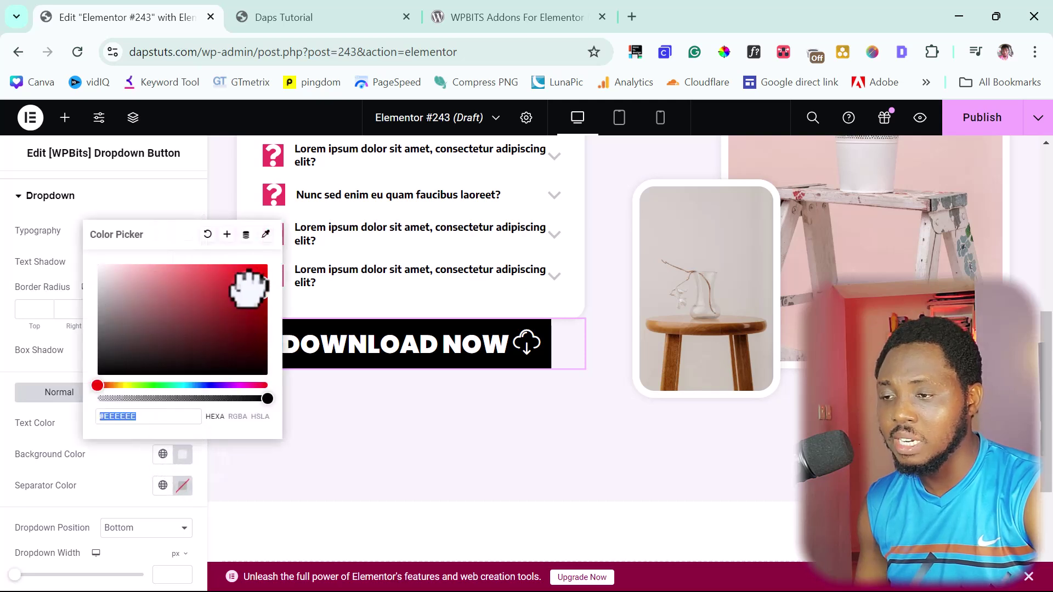
left_click_drag(248, 287, 266, 268)
left_click(13, 453)
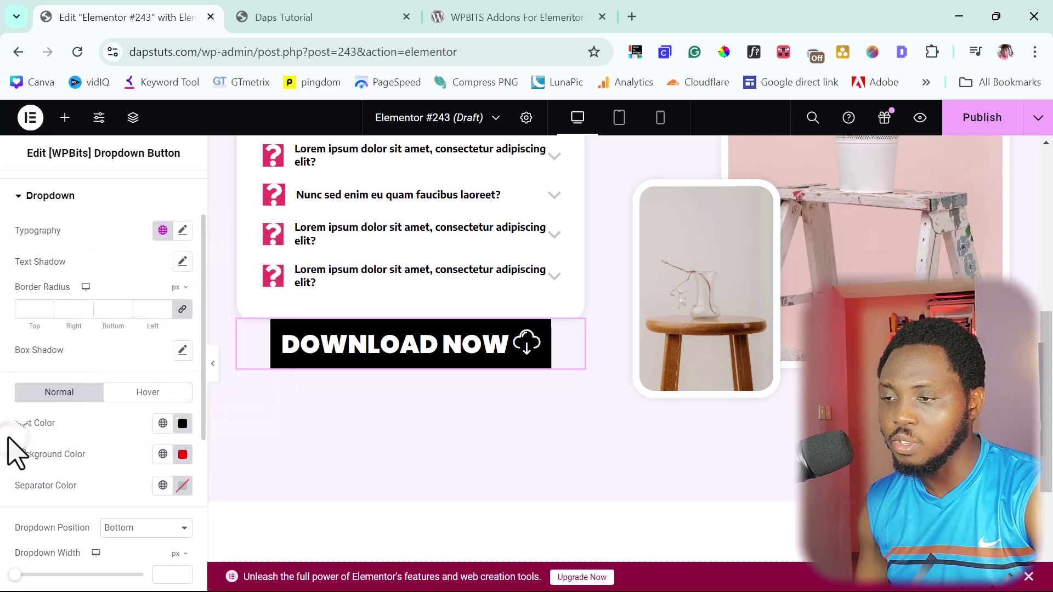
mouse_move(348, 368)
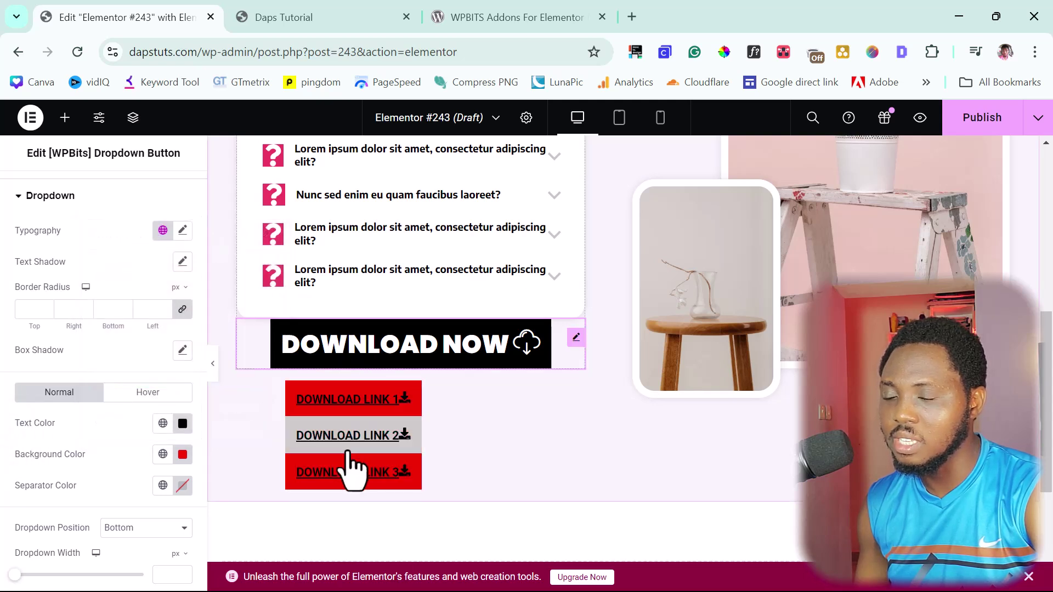
Set the dropdown items' hover text colour to white and preview it on the first download link
left_click(125, 397)
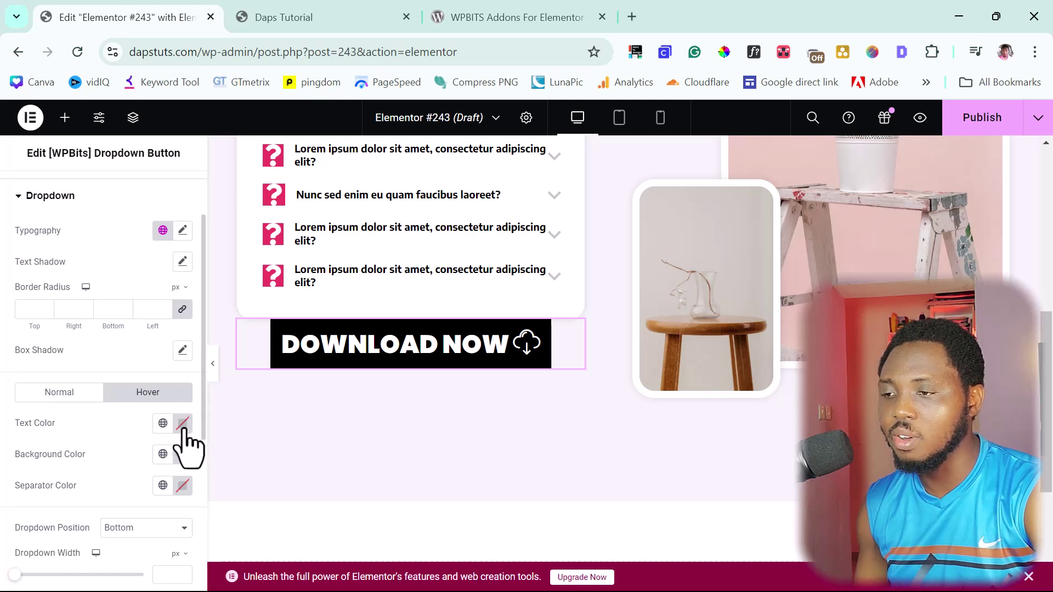
mouse_move(353, 364)
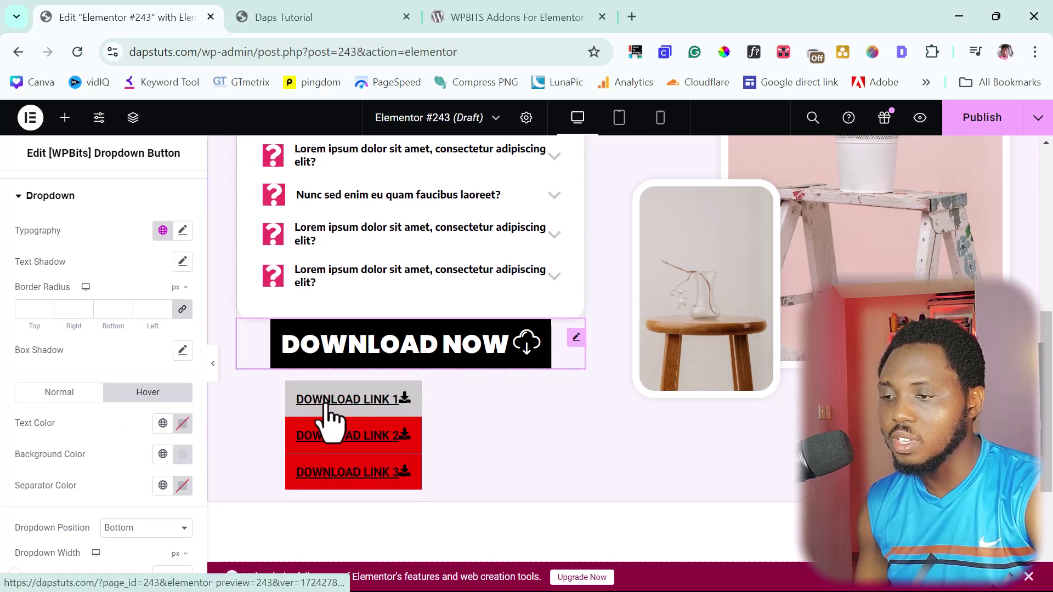
left_click(183, 423)
left_click(92, 235)
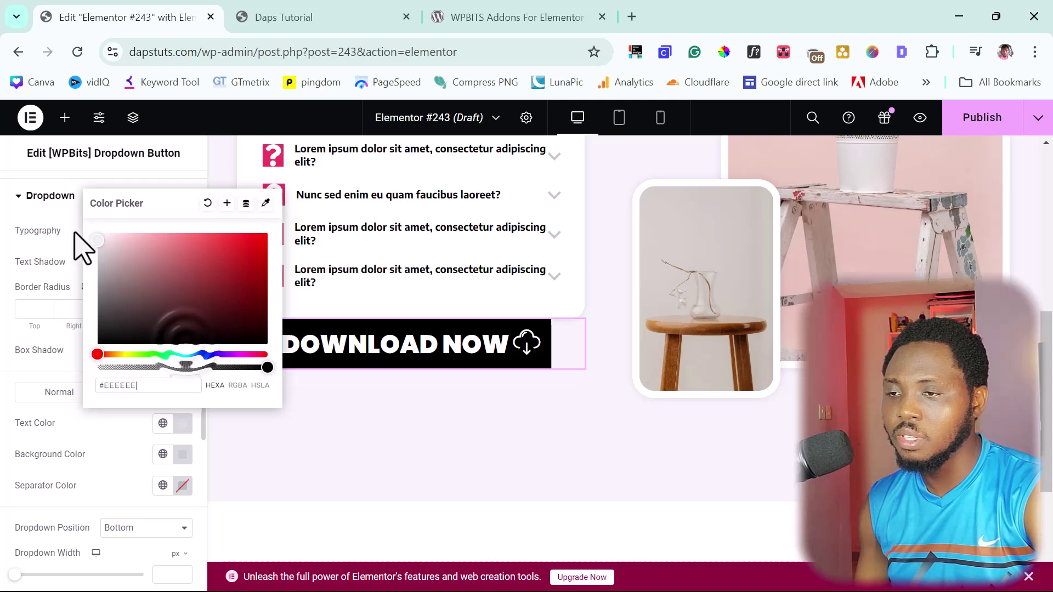
left_click(12, 417)
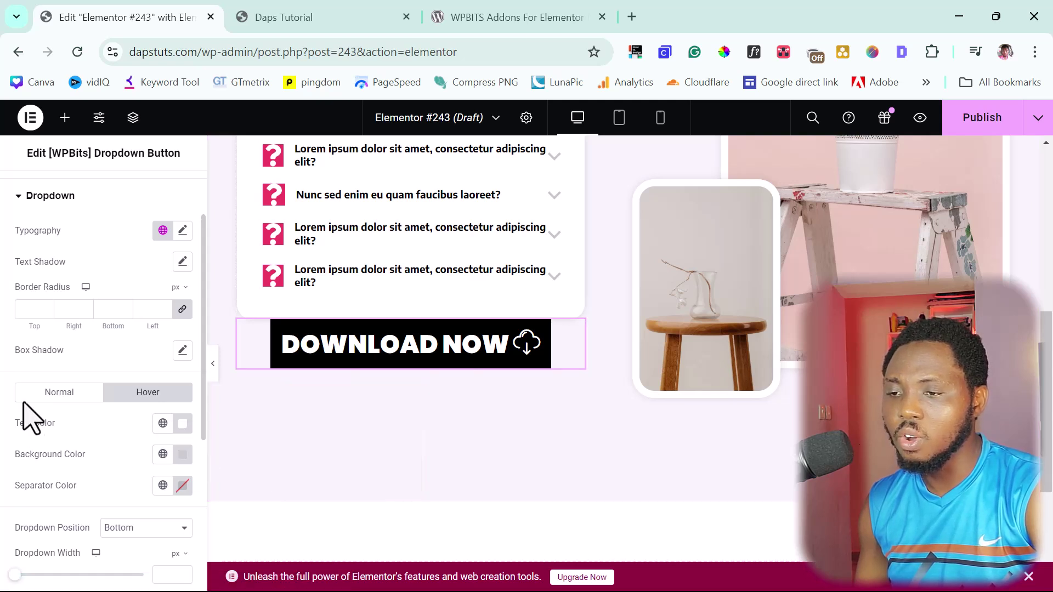
mouse_move(336, 403)
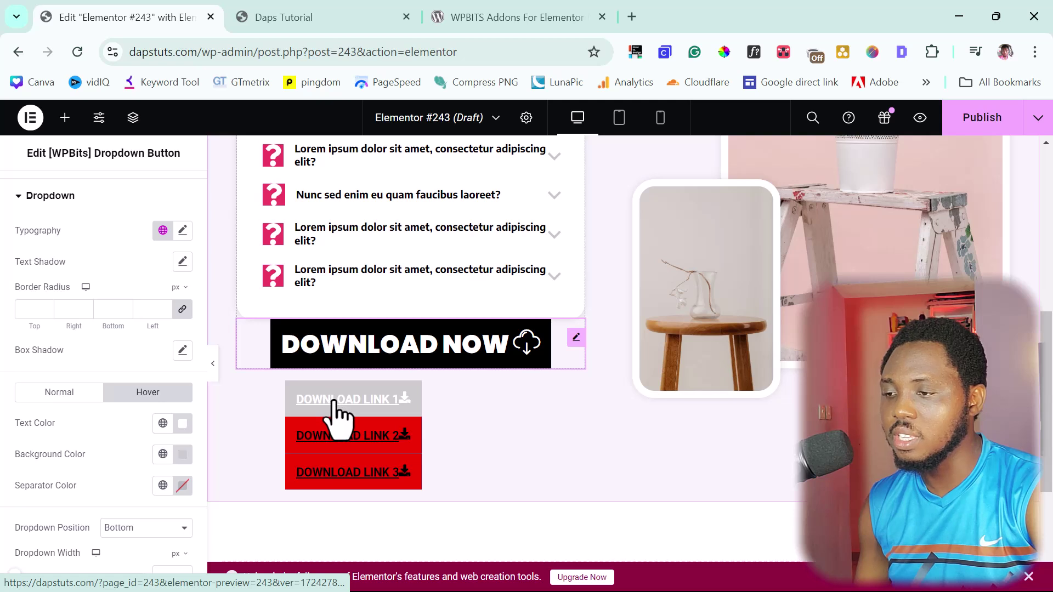
Set the dropdown items' hover background colour to black (#000000) and preview it on the first download link
left_click(182, 456)
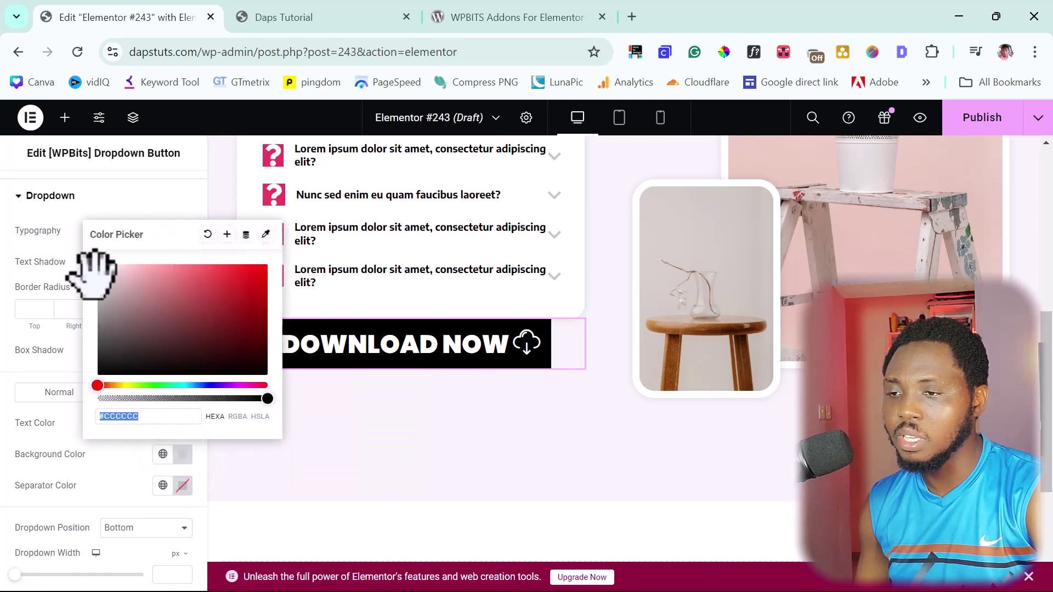
left_click_drag(99, 283, 99, 377)
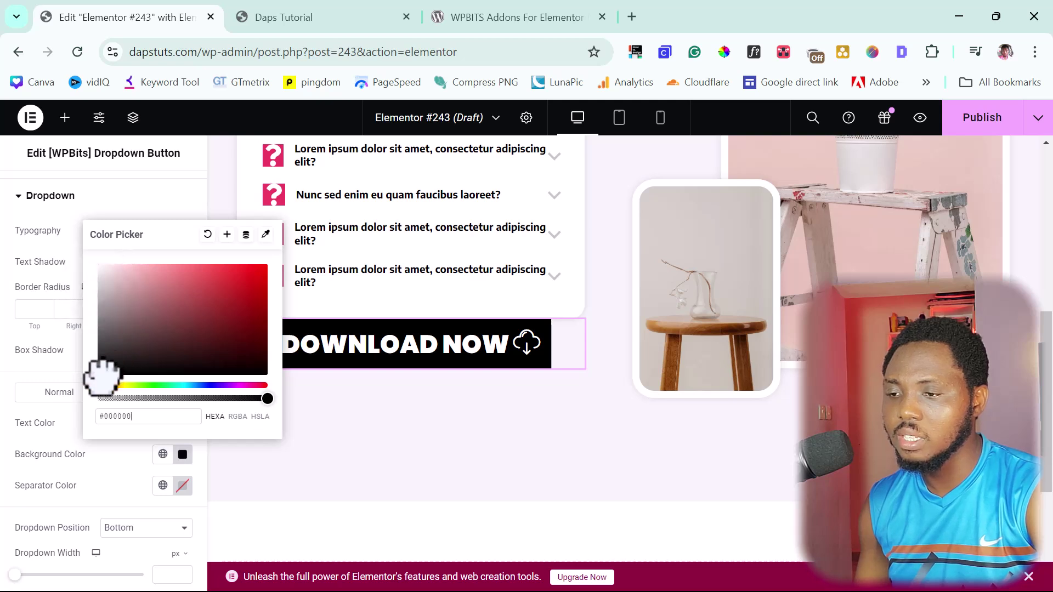
left_click(16, 471)
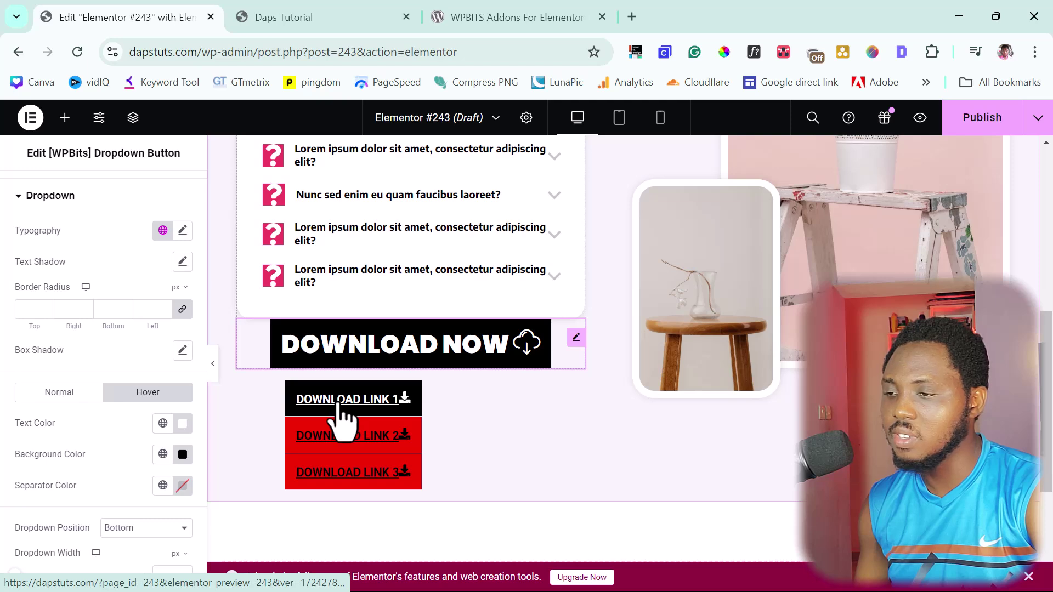
Publish the page and view its live version down to the DOWNLOAD NOW button
scroll(36, 412, "down", 4)
scroll(36, 404, "up", 6)
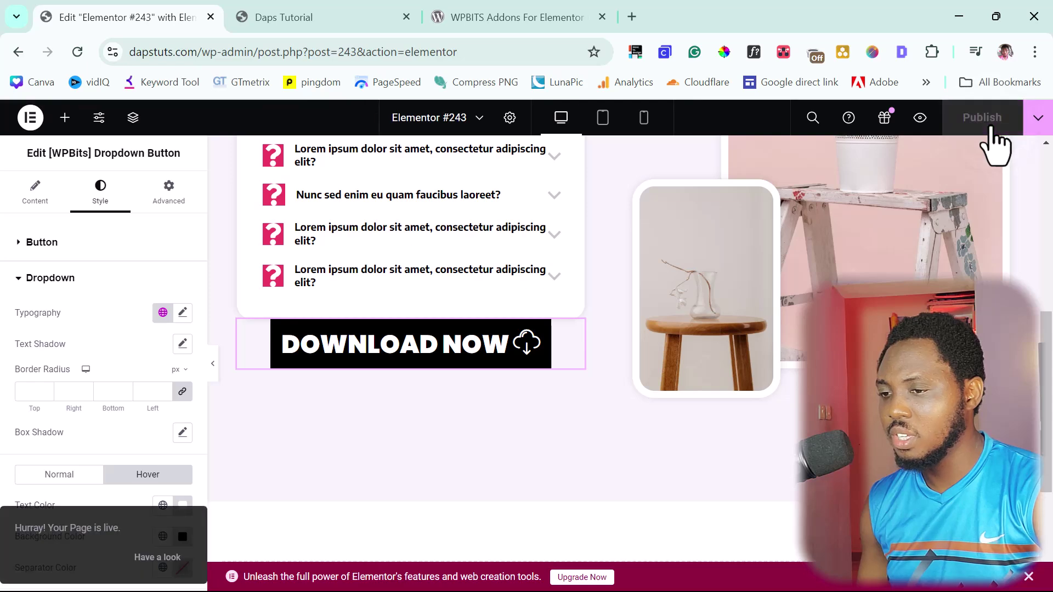
left_click(1039, 120)
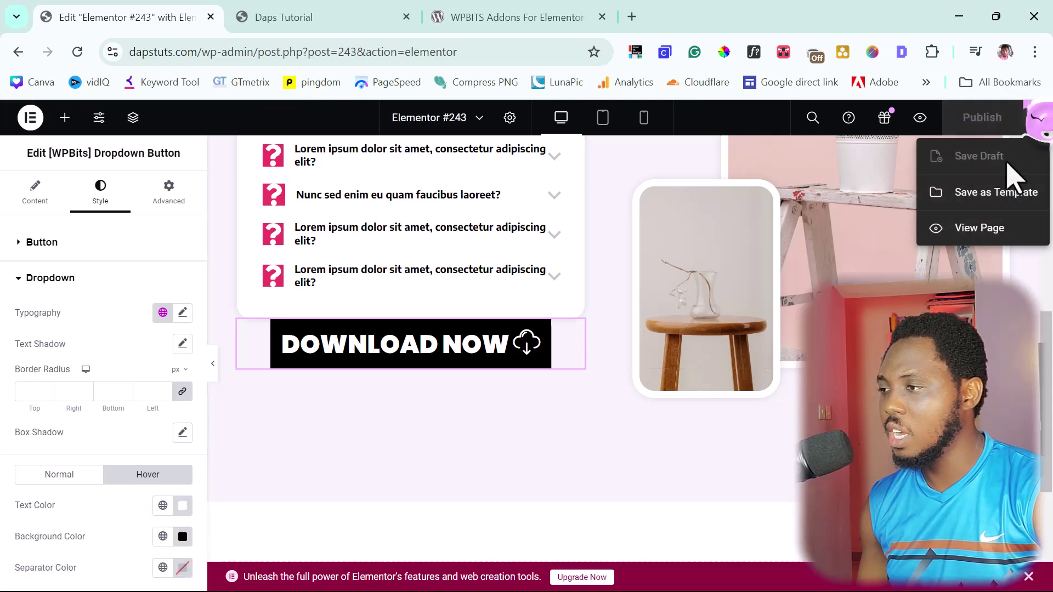
left_click(972, 228)
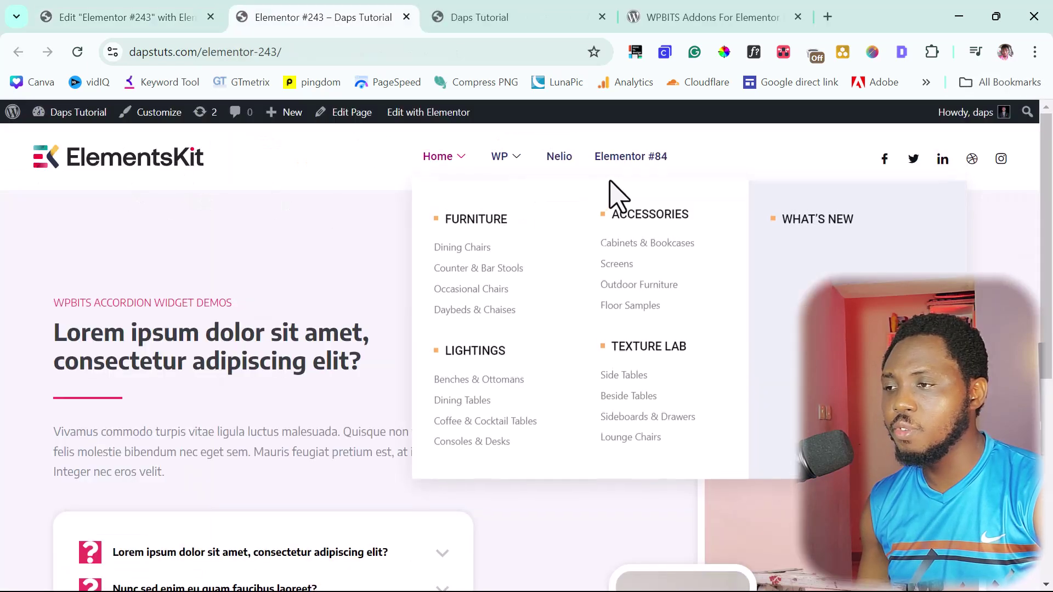
mouse_move(421, 189)
scroll(302, 270, "down", 5)
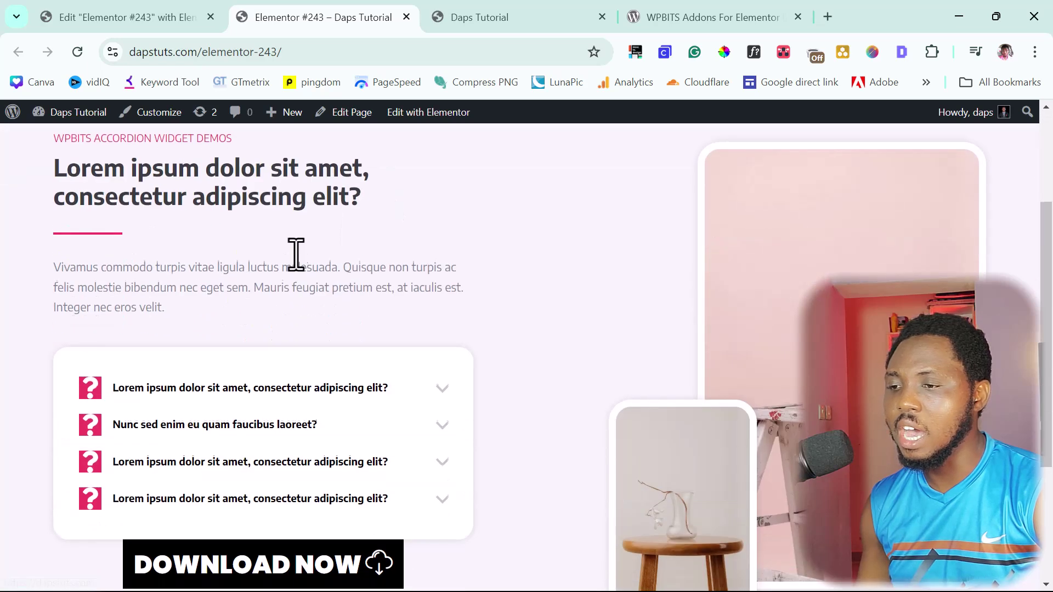